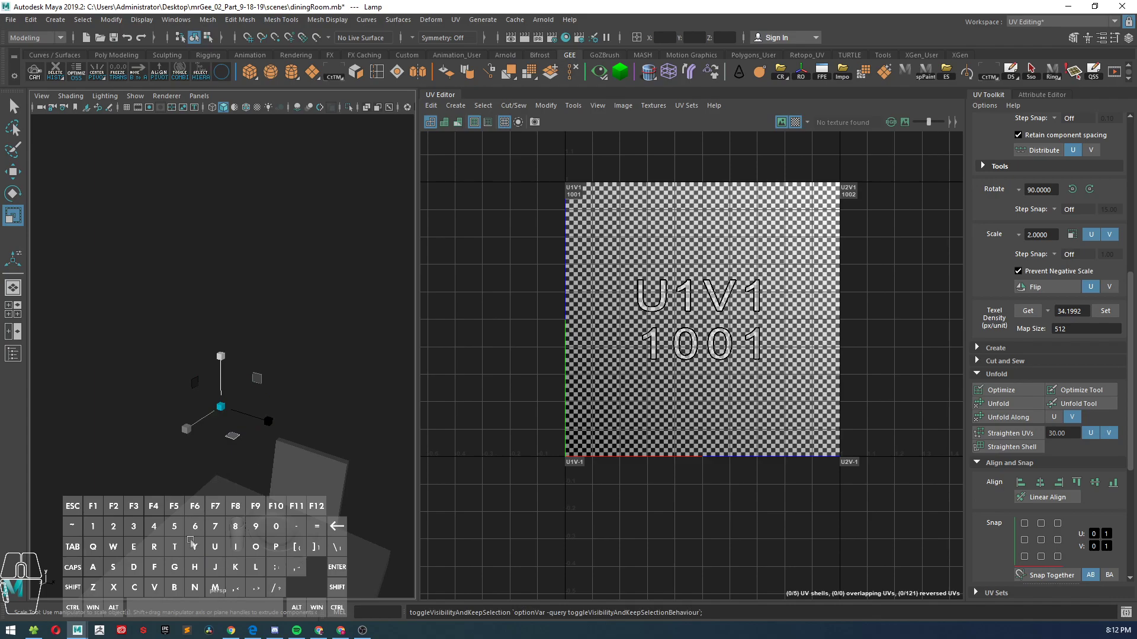
- Hide the lamp and bring one place setting on the table into focus
key("h")
mouse_move(250, 483)
left_mouse_down("alt")
mouse_move(246, 492)
mouse_move(213, 357)
mouse_move(288, 476)
mouse_move(197, 434)
mouse_move(265, 475)
left_mouse_up("alt")
left_click(330, 480)
key("f")
left_click_drag(221, 355, 279, 393, "alt")
right_click_drag(279, 393, 296, 441, "alt")
mouse_move(296, 441)
left_mouse_down("alt")
mouse_move(278, 447)
mouse_move(228, 412)
mouse_move(172, 408)
mouse_move(285, 459)
left_mouse_up("alt")
- Select the plate and the cup of the place setting and isolate them in the viewport
left_click(207, 374)
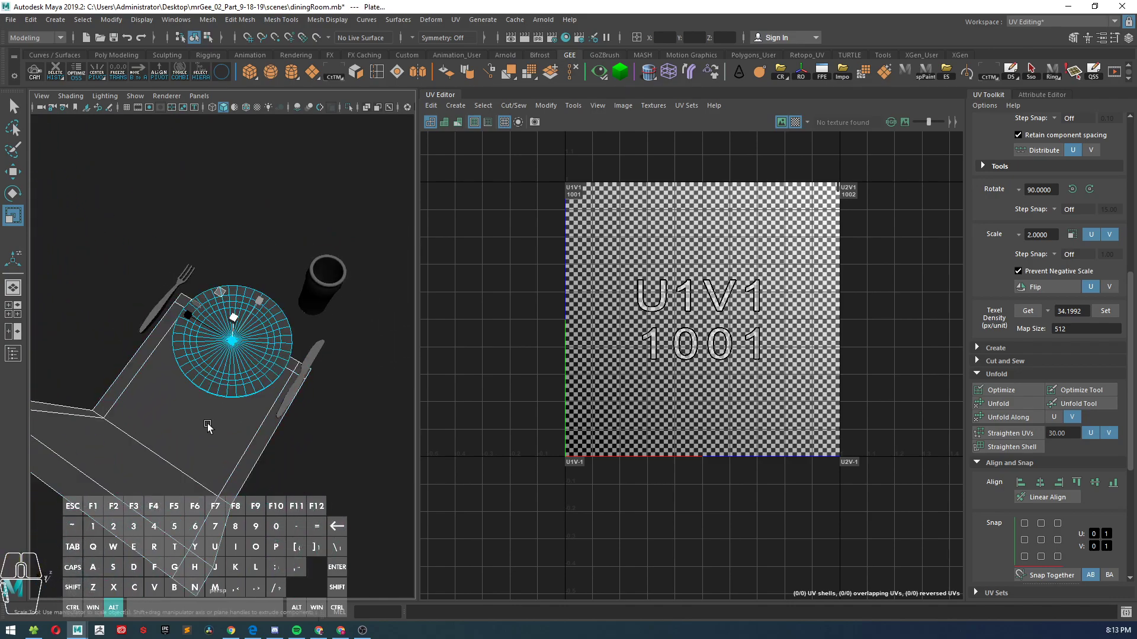
left_click_drag(205, 427, 265, 419, "alt")
left_click(290, 246)
left_click_drag(322, 226, 235, 292)
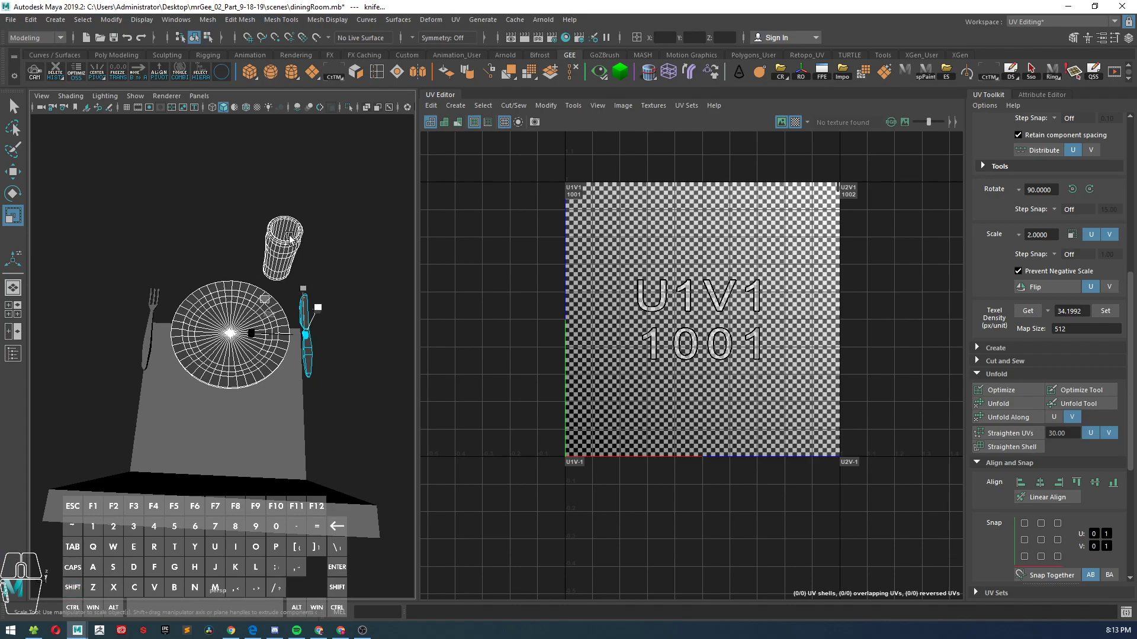
left_click(233, 267)
left_click(237, 283)
left_click(286, 244, "shift")
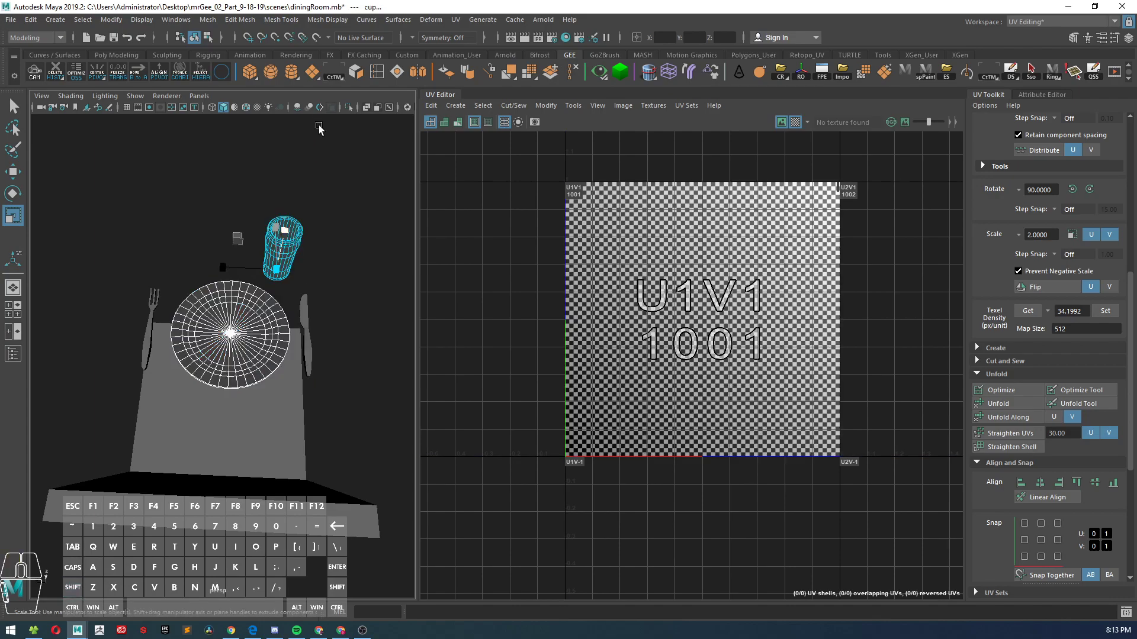
left_click(348, 108)
left_click_drag(314, 296, 320, 239, "alt")
right_click_drag(320, 238, 287, 363, "alt")
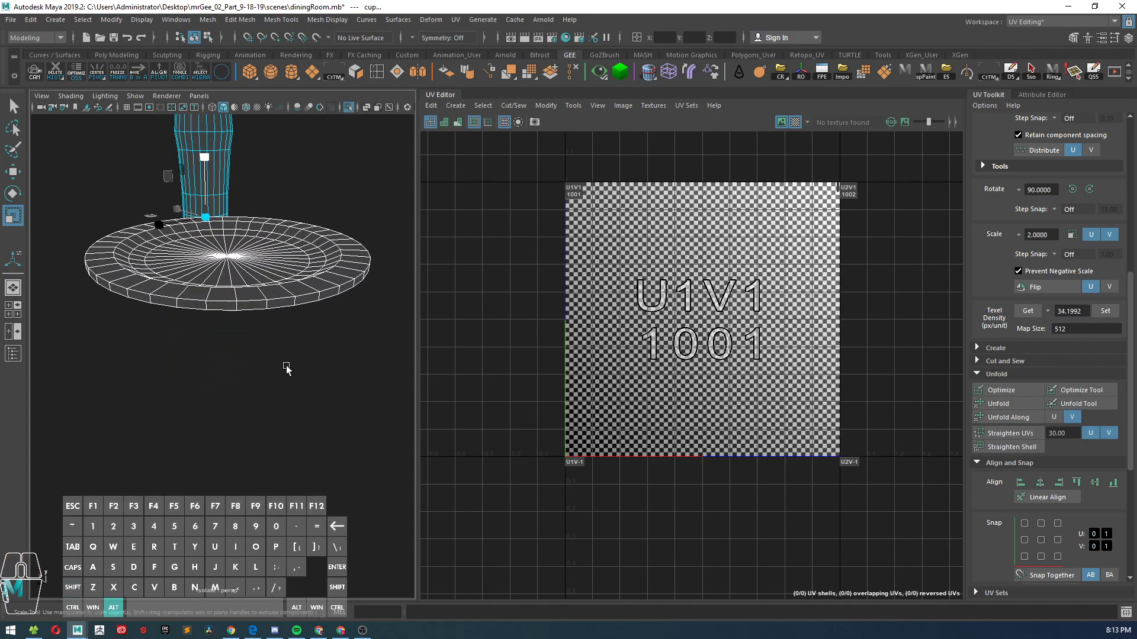
- Apply an Automatic UV mapping to the plate
left_click_drag(287, 362, 293, 382, "alt")
middle_click_drag(303, 367, 290, 418, "alt")
right_click_drag(289, 418, 269, 375, "alt")
left_click(278, 261)
left_click(249, 334)
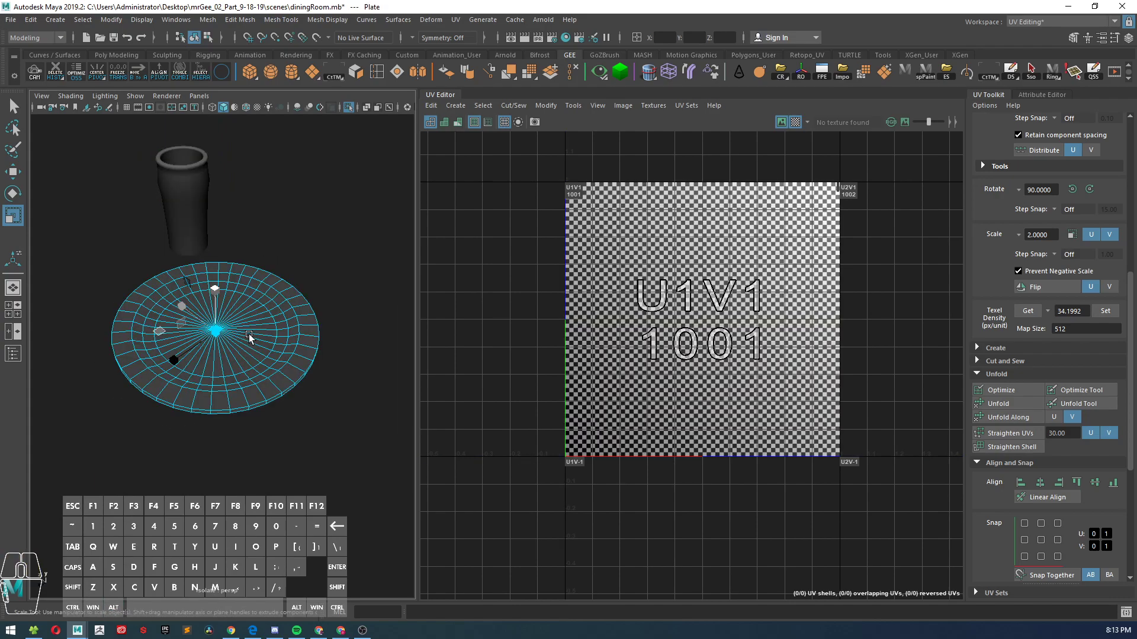
left_click(455, 106)
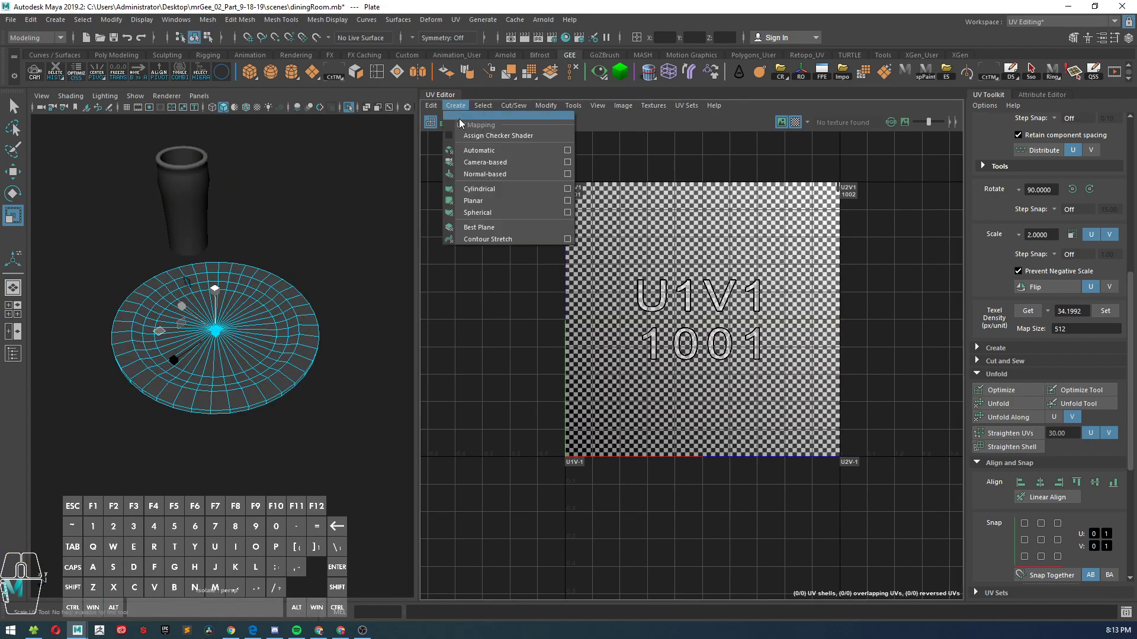
left_click(482, 152)
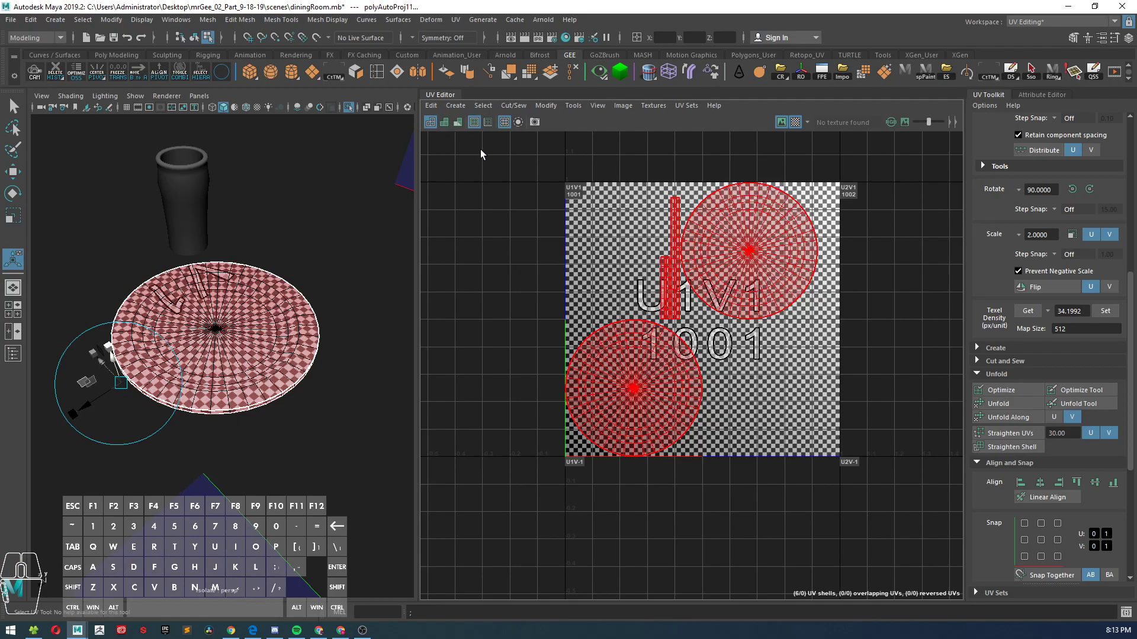
- Examine the checker pattern on the plate's top surface and rim for stretching
left_click_drag(302, 338, 334, 316, "alt")
right_click_drag(328, 297, 330, 334, "alt")
middle_click_drag(337, 312, 276, 383, "alt")
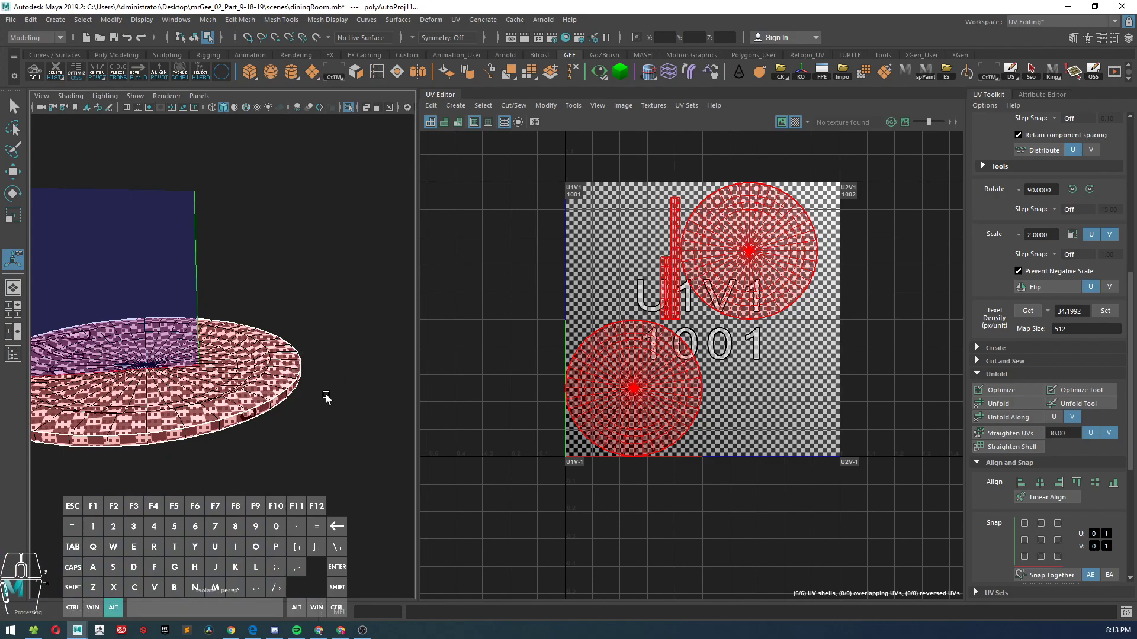
left_click_drag(326, 396, 340, 383, "alt")
right_click_drag(340, 383, 323, 363, "alt")
left_click_drag(322, 363, 353, 361, "alt")
right_click_drag(353, 360, 332, 355, "alt")
middle_click_drag(331, 355, 284, 347, "alt")
mouse_move(285, 347)
right_mouse_down("alt")
mouse_move(266, 328)
mouse_move(293, 336)
right_mouse_up("alt")
left_click_drag(293, 336, 262, 324, "alt")
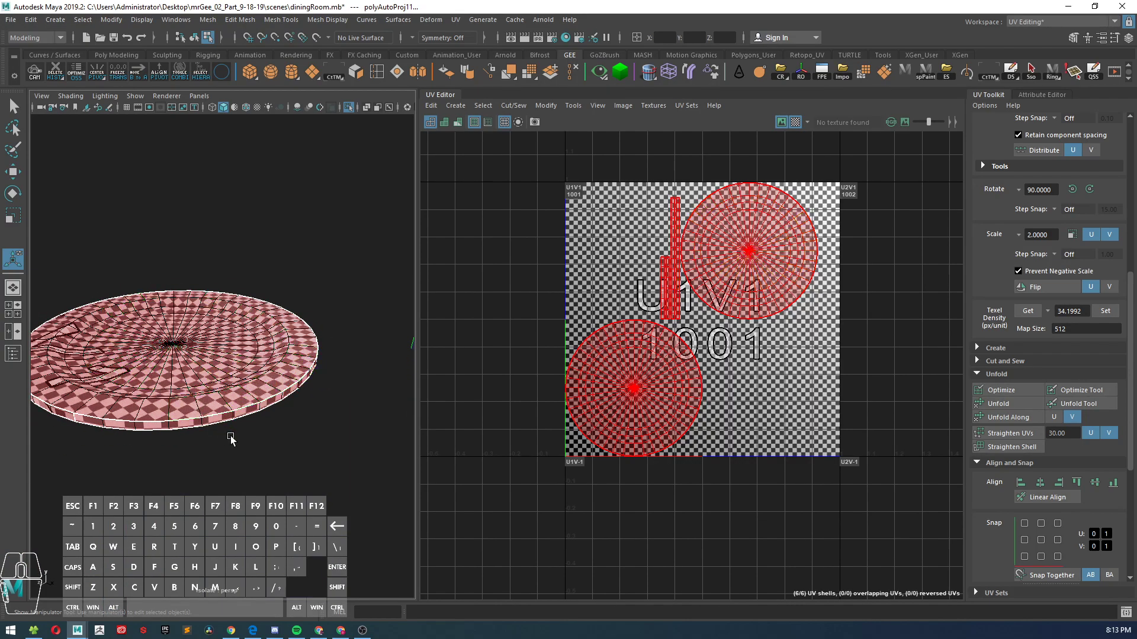
left_click_drag(232, 417, 252, 415, "alt")
- Sew the plate's UV shells together along the edge loop of its upper rim
right_click_drag(252, 415, 248, 266)
scroll(307, 341, "up", 5)
scroll(314, 335, "down", 5)
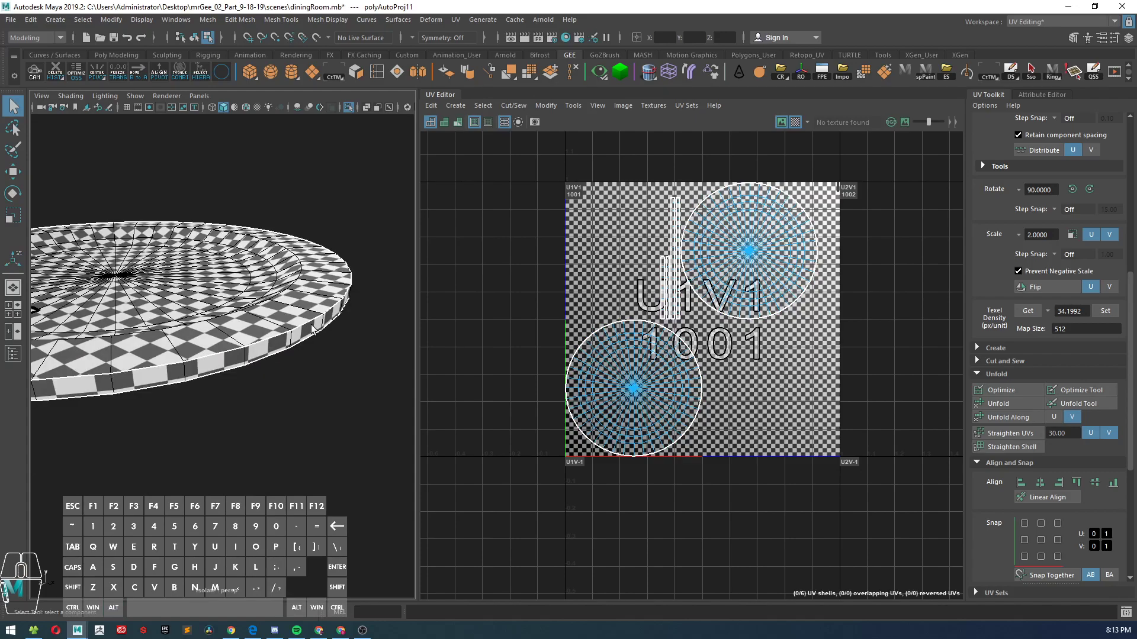
left_click(306, 325)
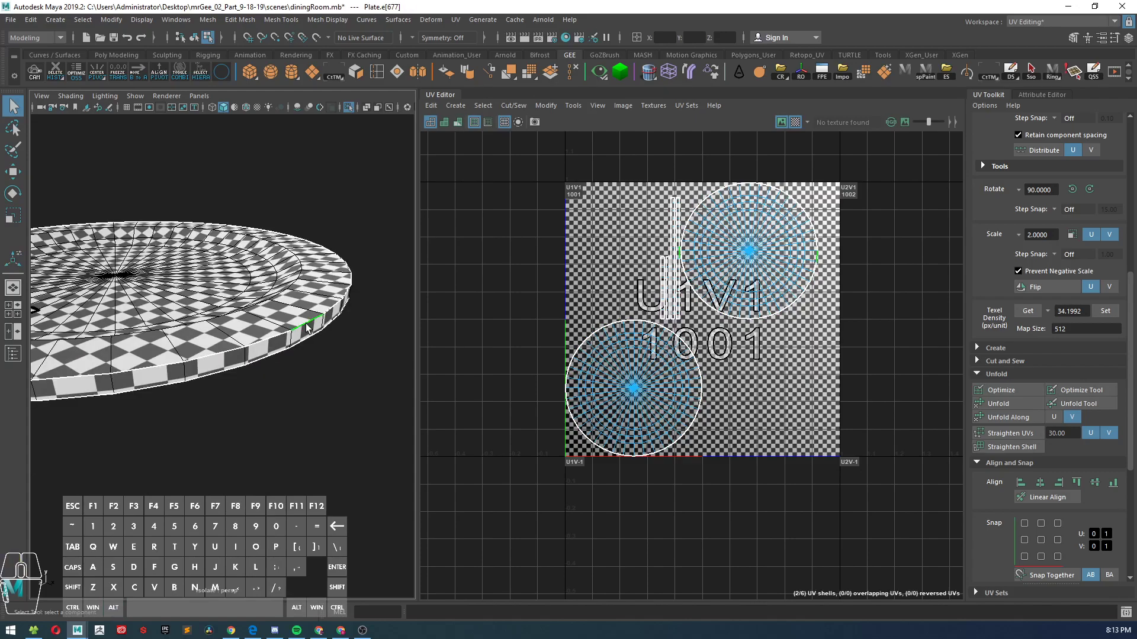
double_click(268, 343)
right_click_drag(599, 247, 596, 295, "shift")
- Select the sewn UV shell of the plate's top and rim, turn off the checker map and unfold the shell
right_click(738, 272)
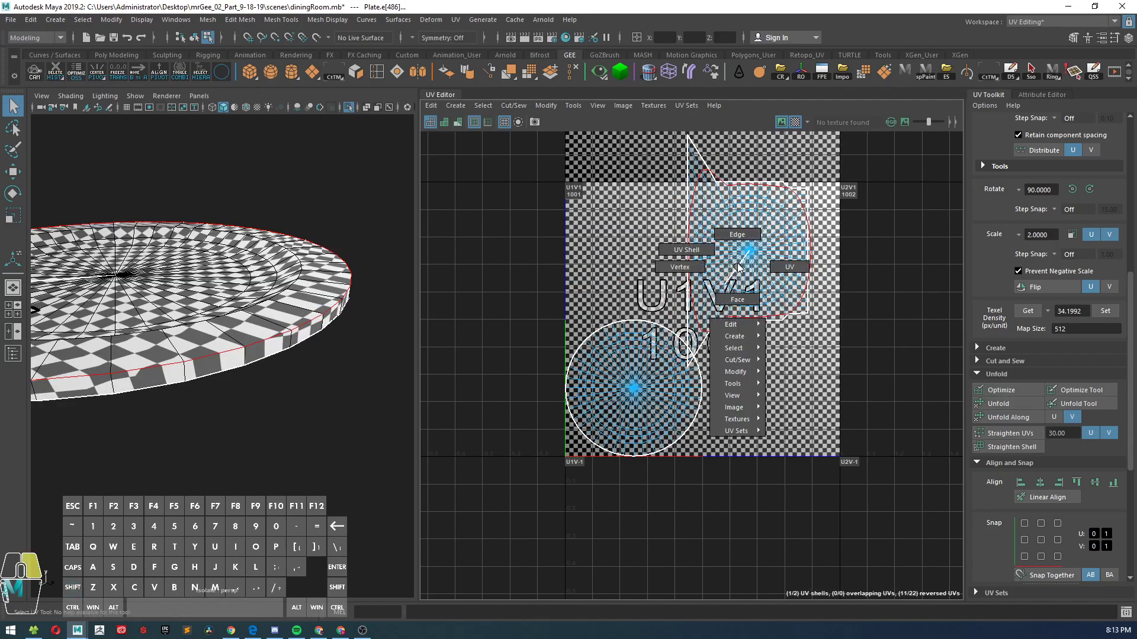
right_click_drag(737, 261, 694, 248)
left_click(729, 251)
left_click(797, 125)
right_click(779, 256, "shift")
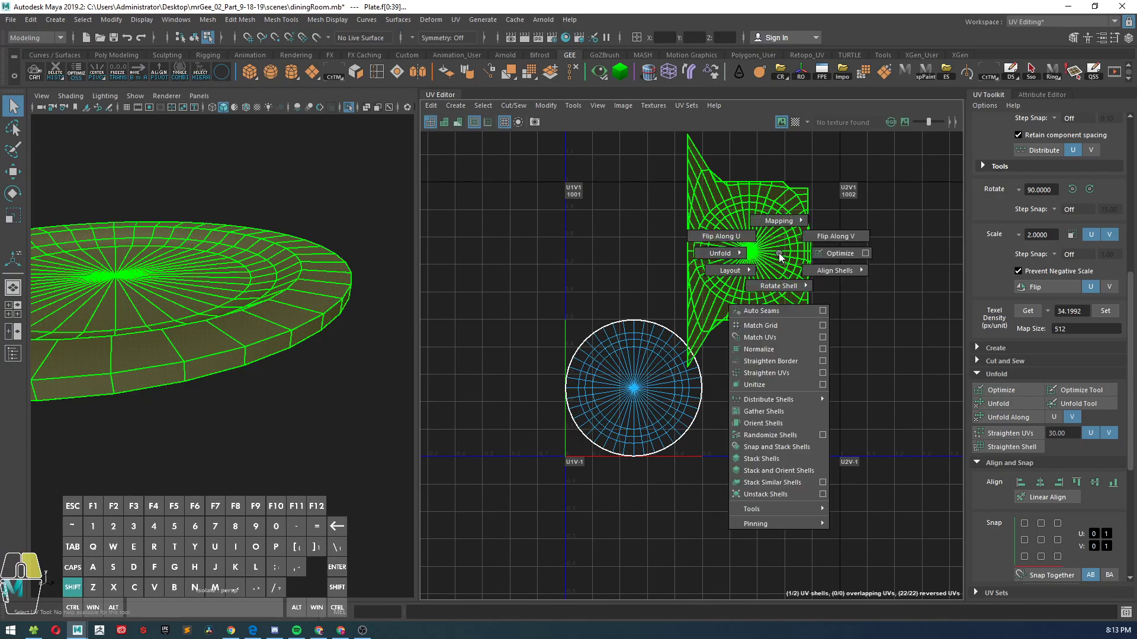
right_click_drag(779, 255, 618, 256)
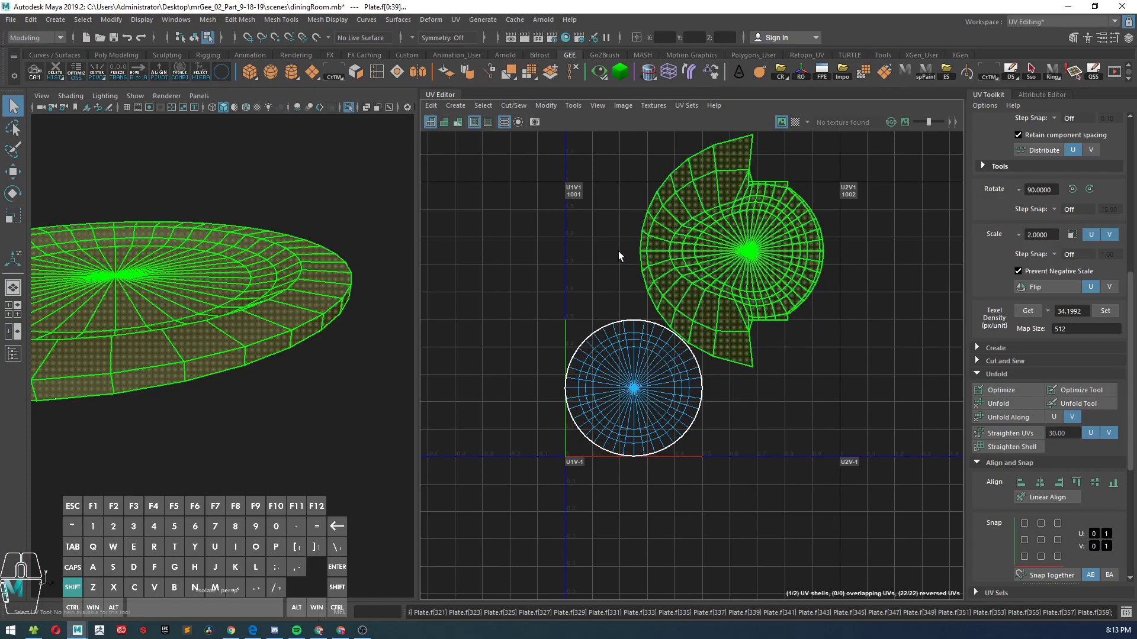
- Unfold the plate's top shell again using the Unfold3D method in the Unfold UVs options
scroll(753, 261, "down", 3)
scroll(741, 268, "up", 6)
scroll(732, 268, "down", 4)
mouse_move(202, 278)
left_mouse_down("alt")
mouse_move(314, 290)
mouse_move(181, 284)
left_mouse_up("alt")
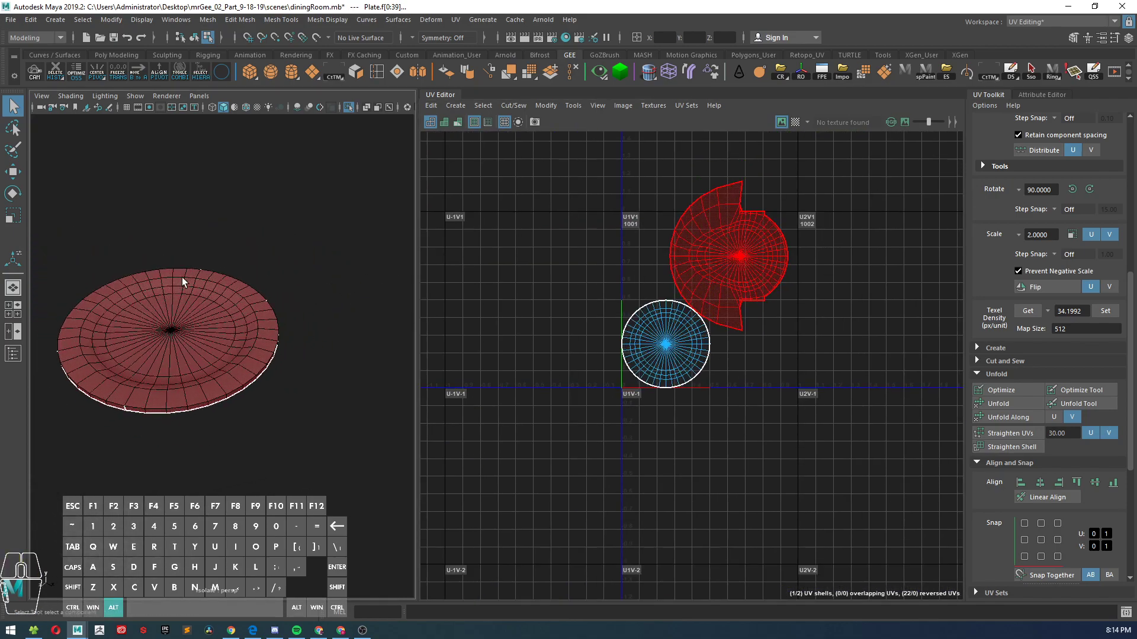
left_click(705, 284)
scroll(701, 287, "up", 3)
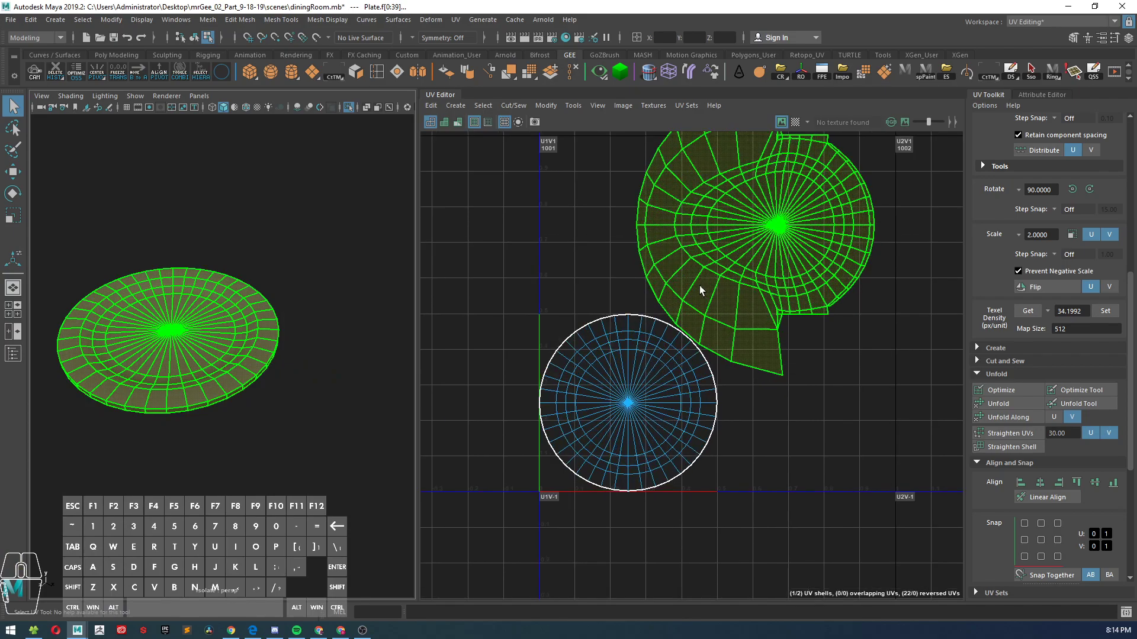
scroll(715, 209, "down", 1)
left_click(632, 214)
right_click_drag(633, 207, 540, 212, "shift")
left_click(599, 168)
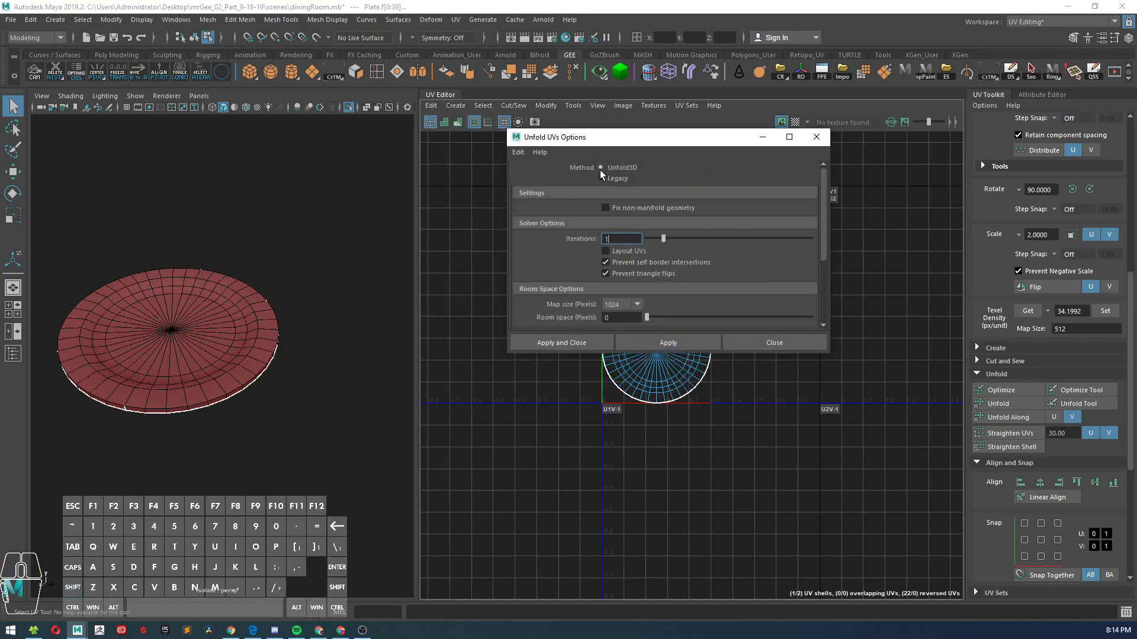
left_click(670, 345)
left_click(751, 343)
left_click(747, 244)
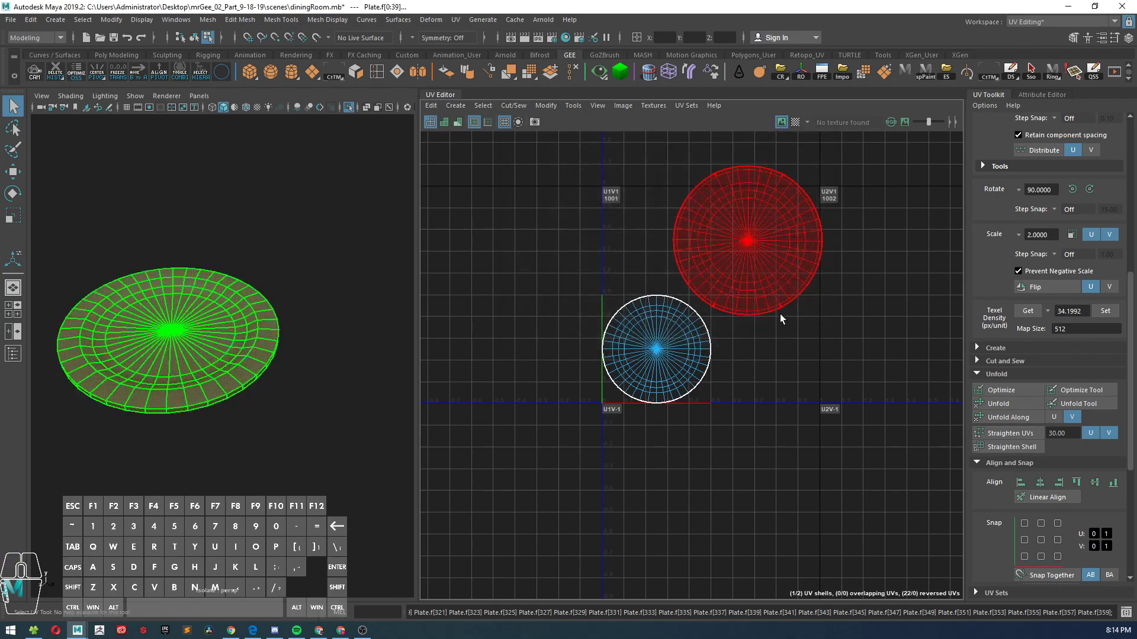
- Apply a Planar UV mapping to the plate's top and rim faces
left_click(630, 236)
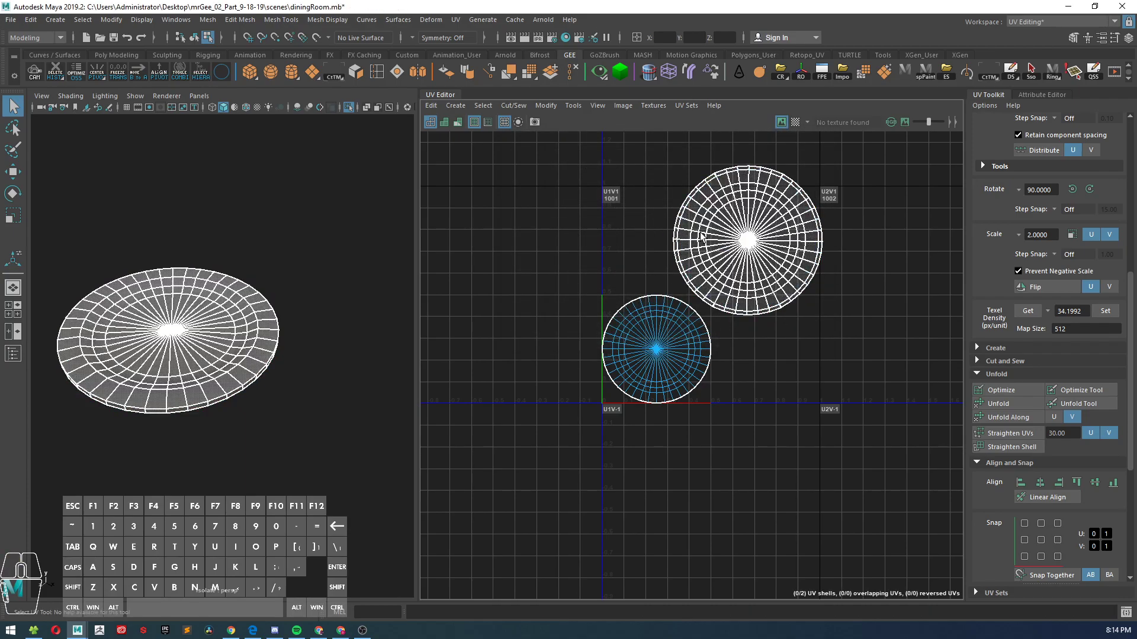
key("ctrl+z")
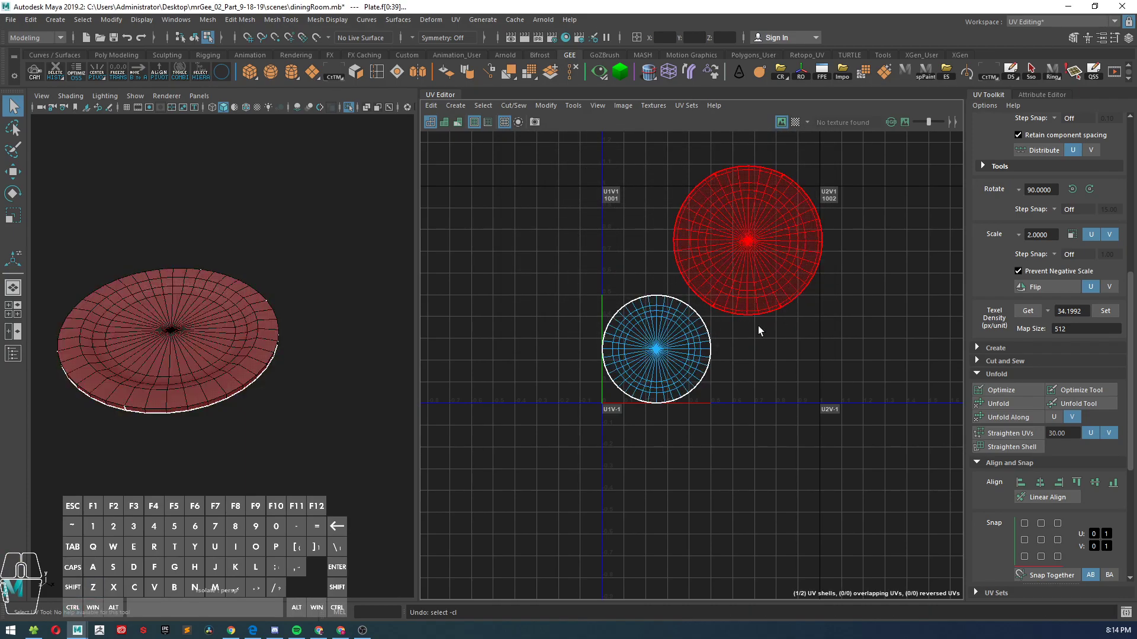
scroll(754, 321, "up", 3)
middle_click_drag(736, 226, 714, 318, "alt")
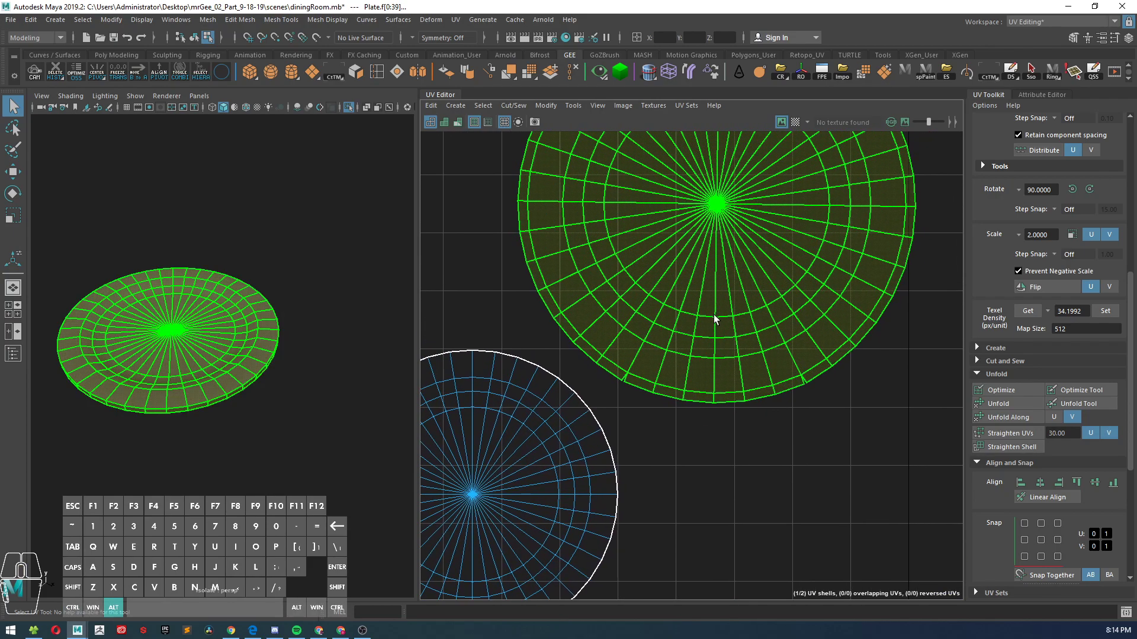
scroll(715, 304, "down", 2)
middle_click_drag(719, 254, 712, 329, "alt")
left_click(445, 302)
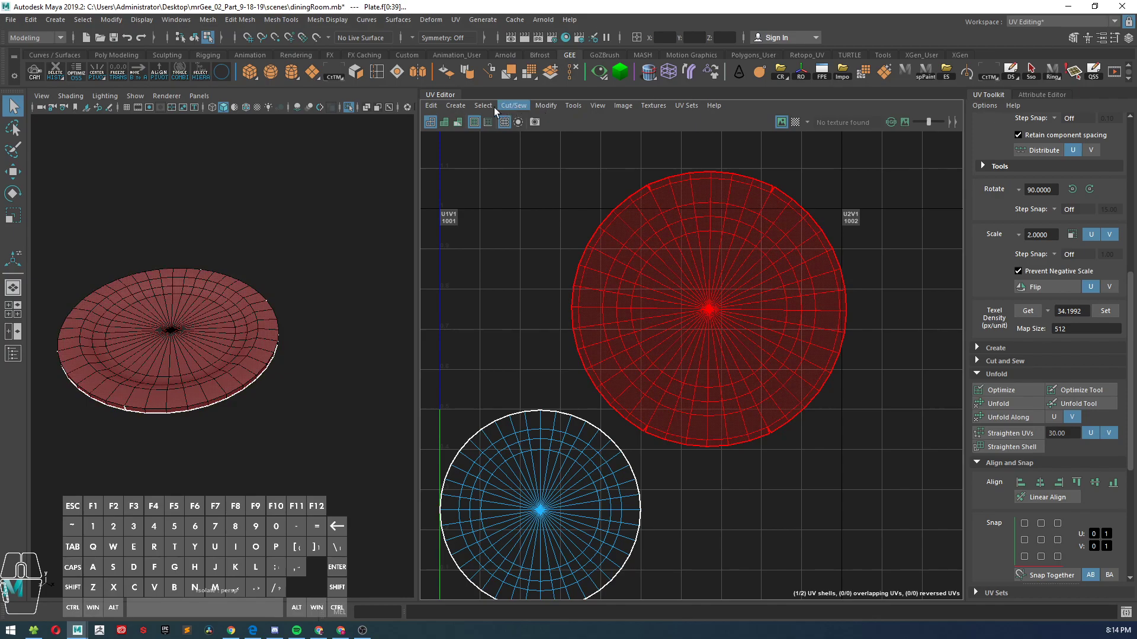
left_click(456, 105)
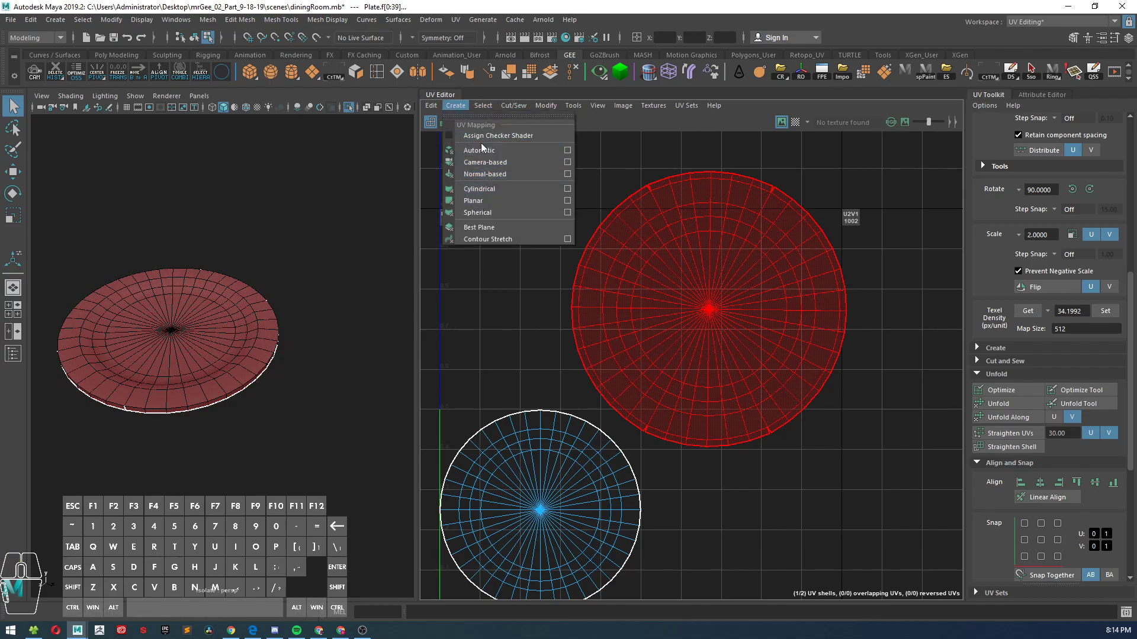
left_click(479, 202)
scroll(598, 326, "down", 5)
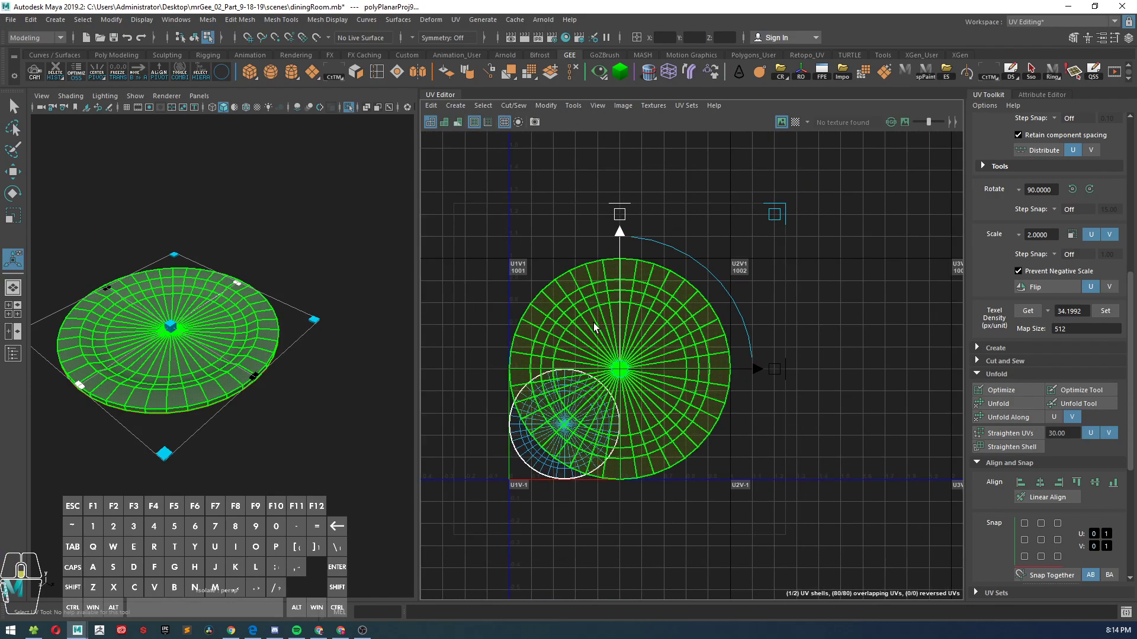
- Unfold the planar-mapped top shell so the rim faces spread out around its border
left_click_drag(300, 329, 282, 314, "alt")
right_click_drag(278, 324, 306, 392, "alt")
left_click_drag(284, 347, 283, 356, "alt")
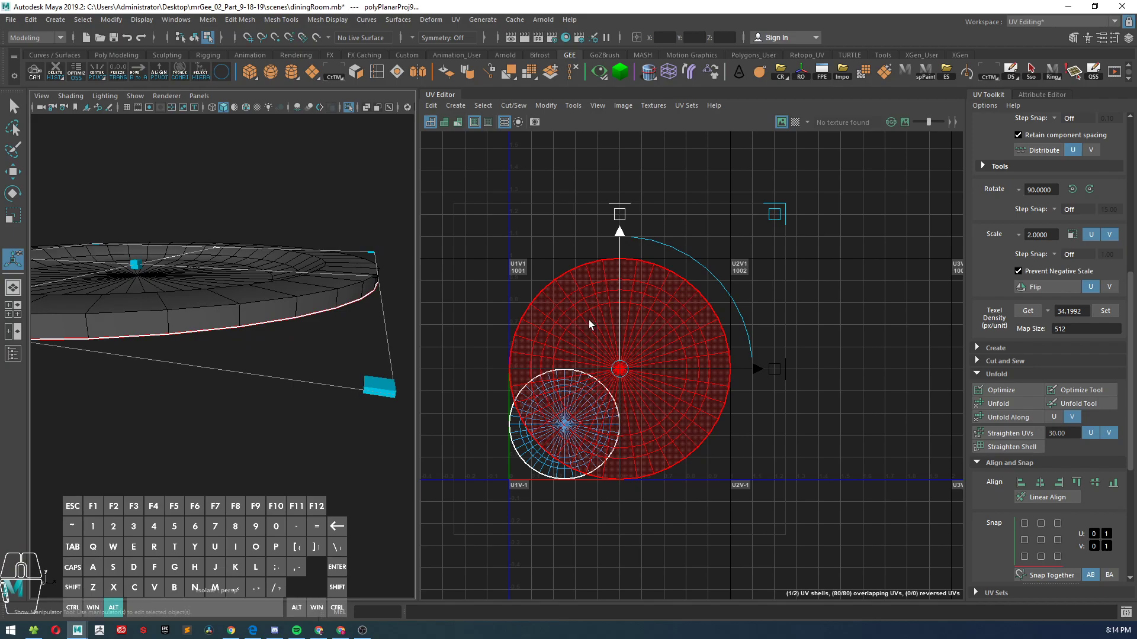
middle_click_drag(588, 320, 586, 337, "alt")
scroll(689, 311, "up", 8)
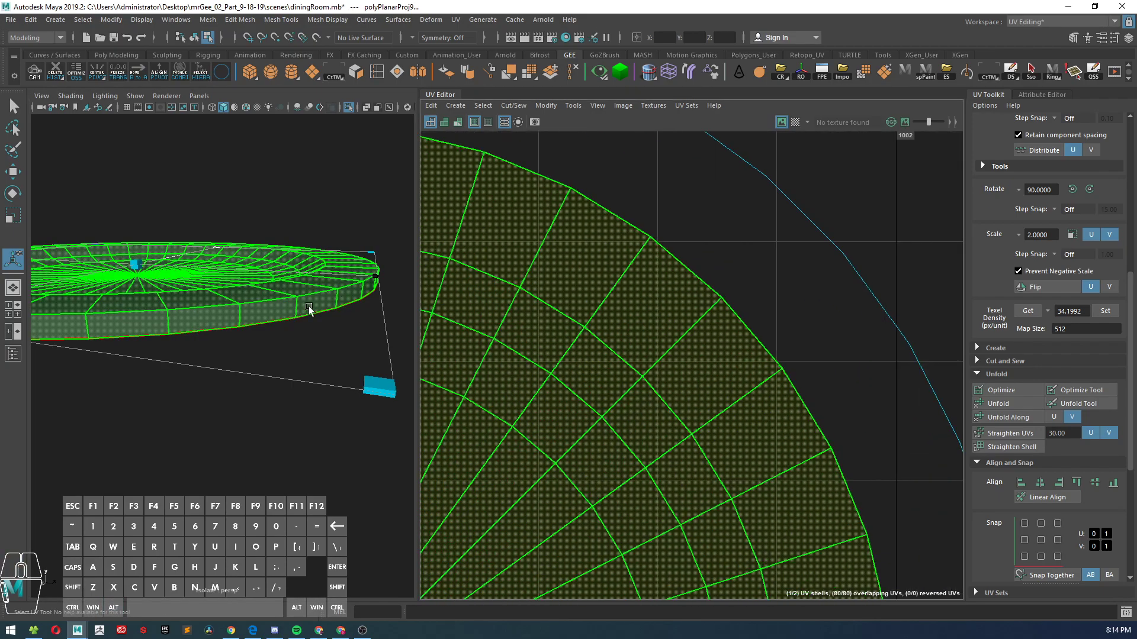
scroll(617, 331, "down", 9)
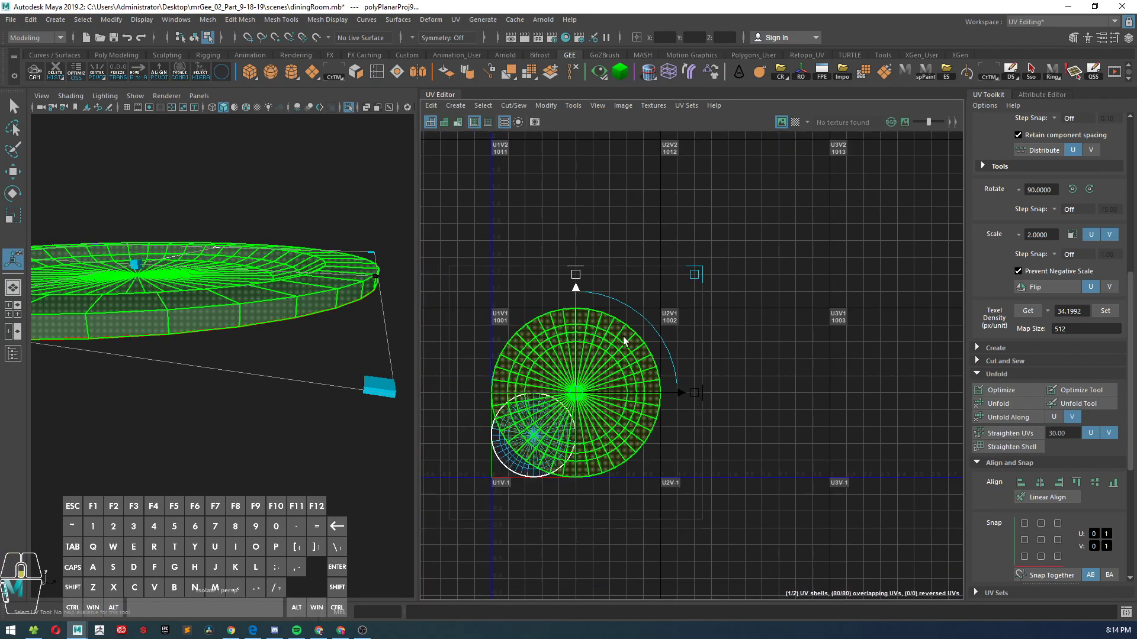
right_click_drag(628, 362, 498, 362, "shift")
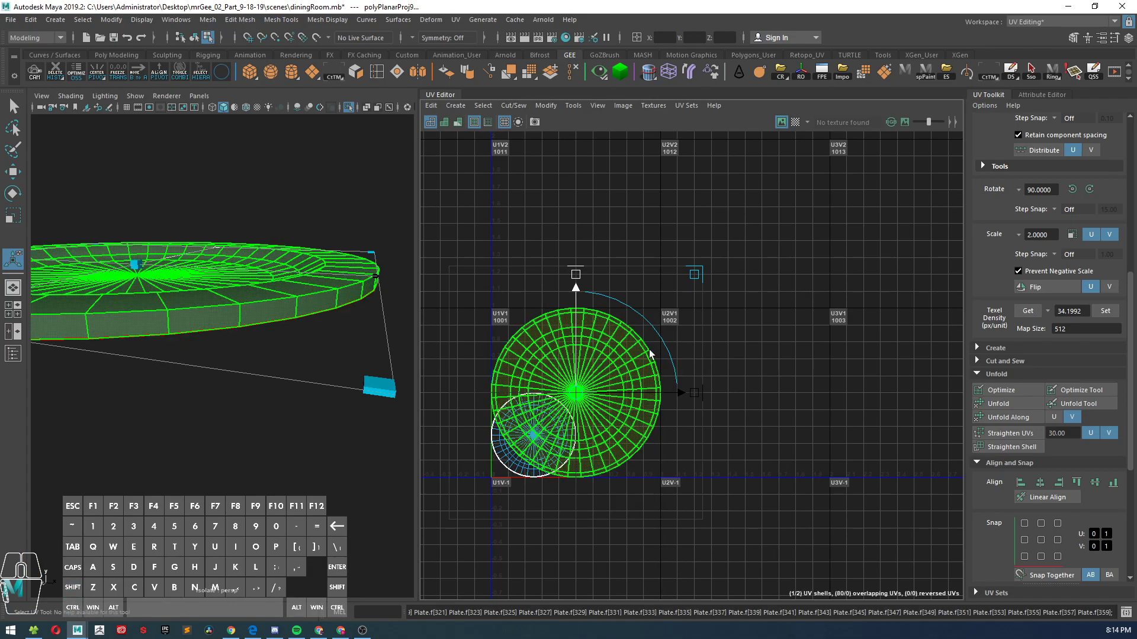
- Move the unfolded top shell sideways into the 1002 tile, clear of the underside shell
key("w")
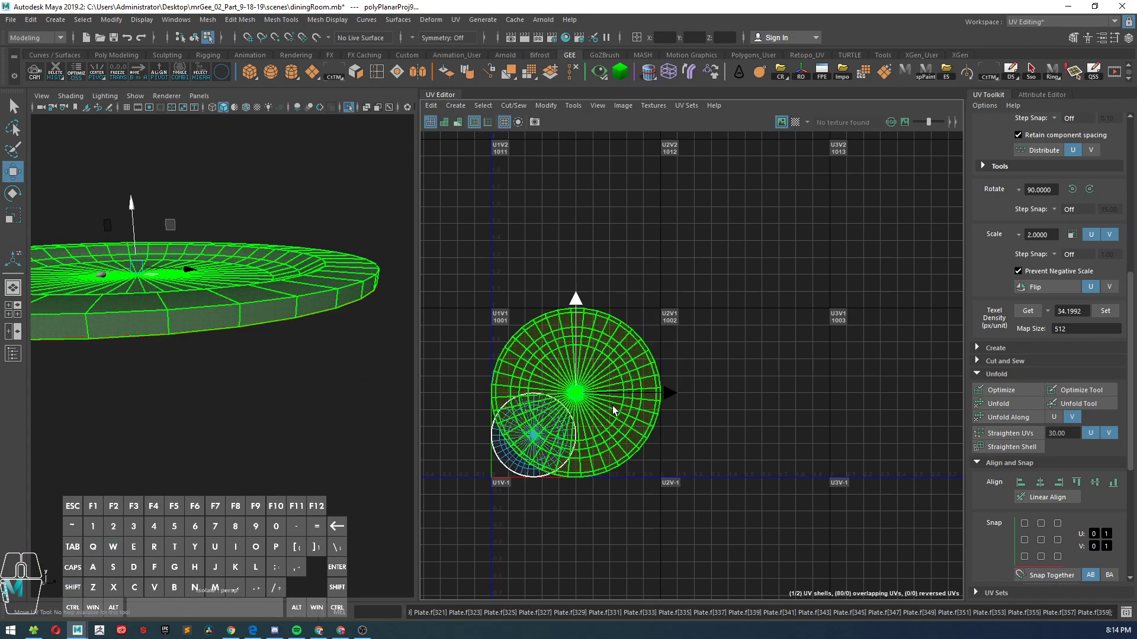
left_click_drag(601, 393, 761, 360)
left_click_drag(333, 321, 332, 368, "alt")
- Select both plate shells, unfold them and lay them out in the 1001 tile
left_click_drag(490, 241, 792, 497)
right_click_drag(738, 358, 733, 474, "shift")
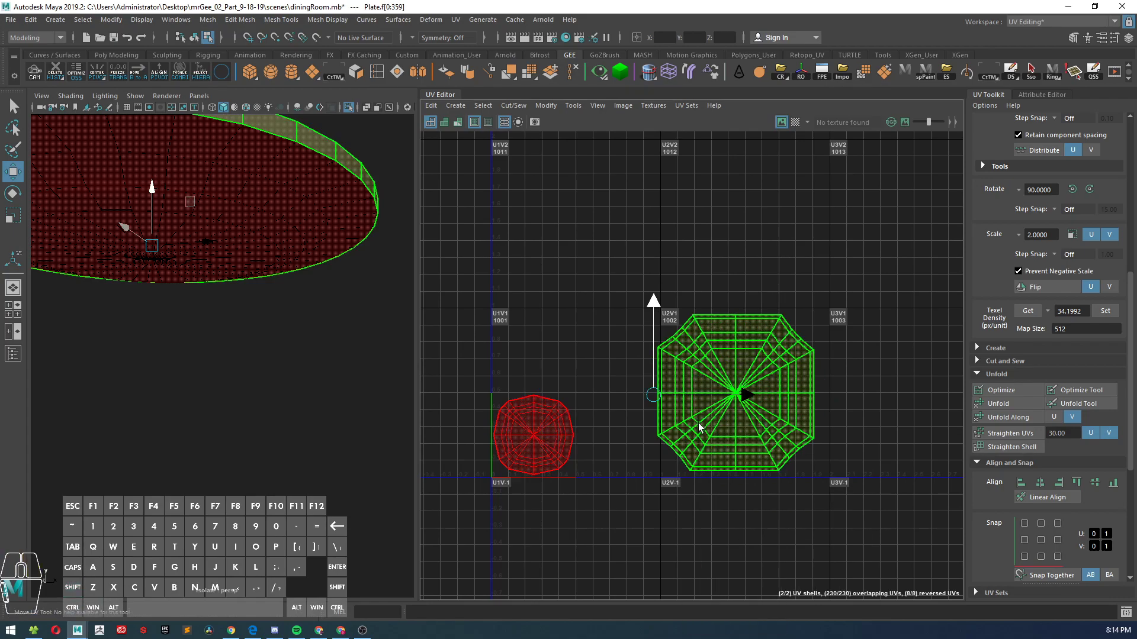
key("ctrl+z")
right_click_drag(703, 419, 593, 402, "shift")
scroll(1024, 450, "down", 5)
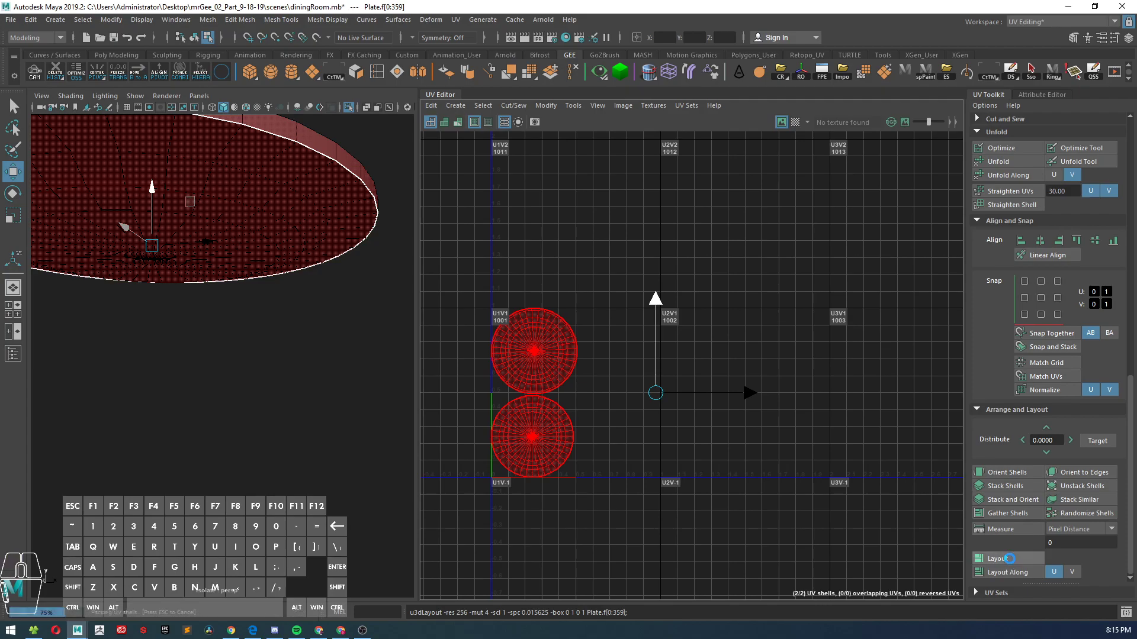
scroll(571, 420, "up", 5)
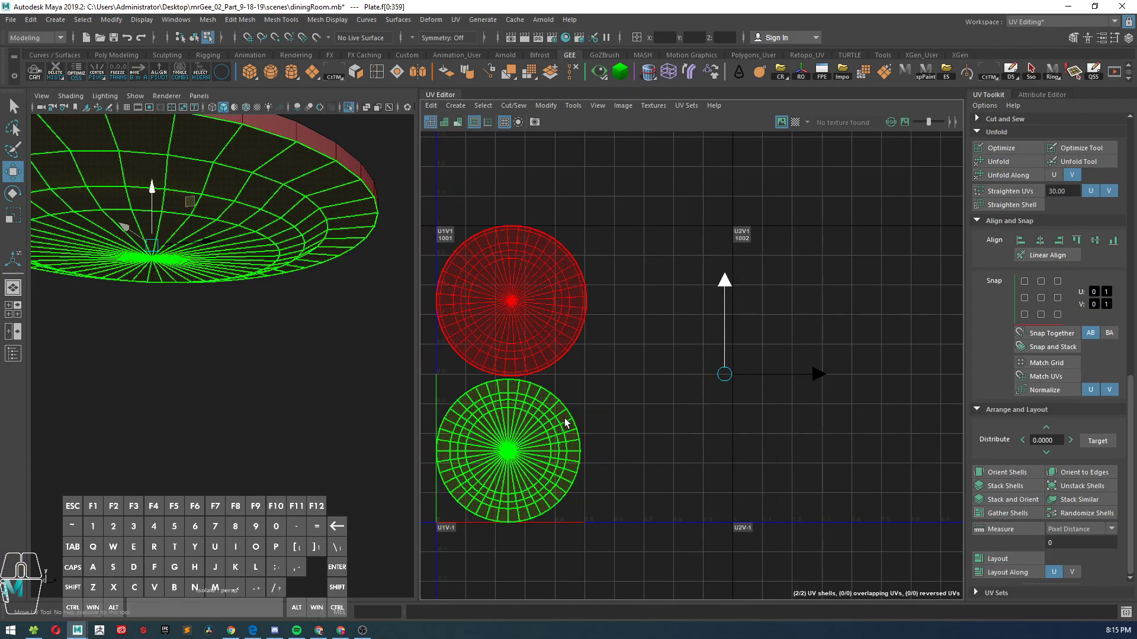
scroll(717, 435, "down", 4)
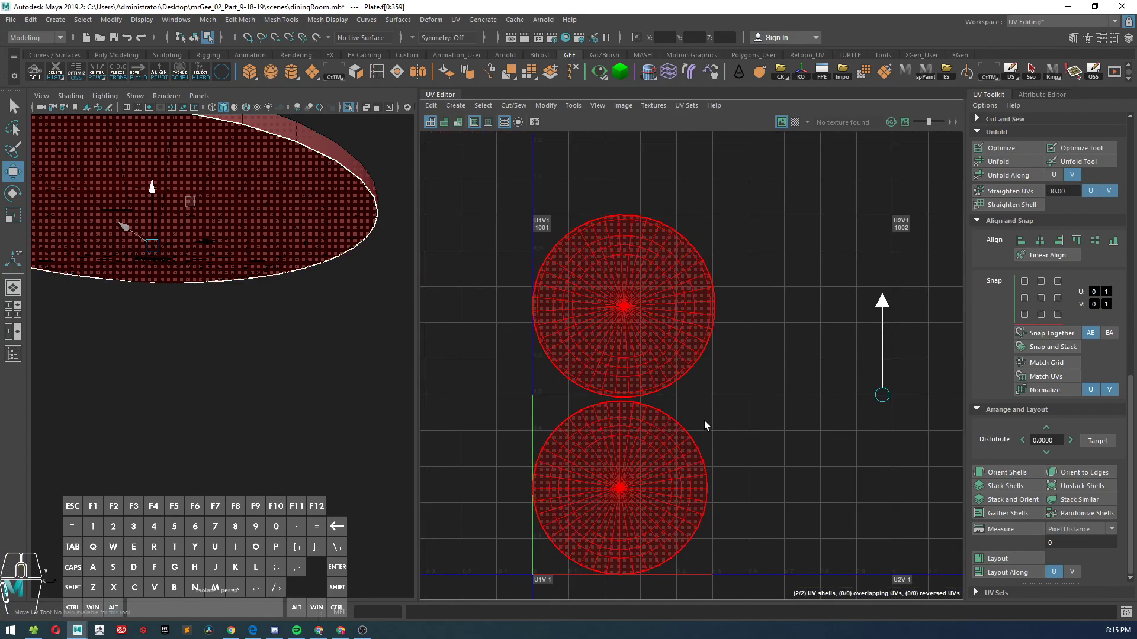
- Select the plate's upper UV shell and move it horizontally away from the underside shell, within the 1001 tile
left_click(795, 122)
left_click(795, 122)
scroll(662, 360, "up", 2)
left_click(666, 366)
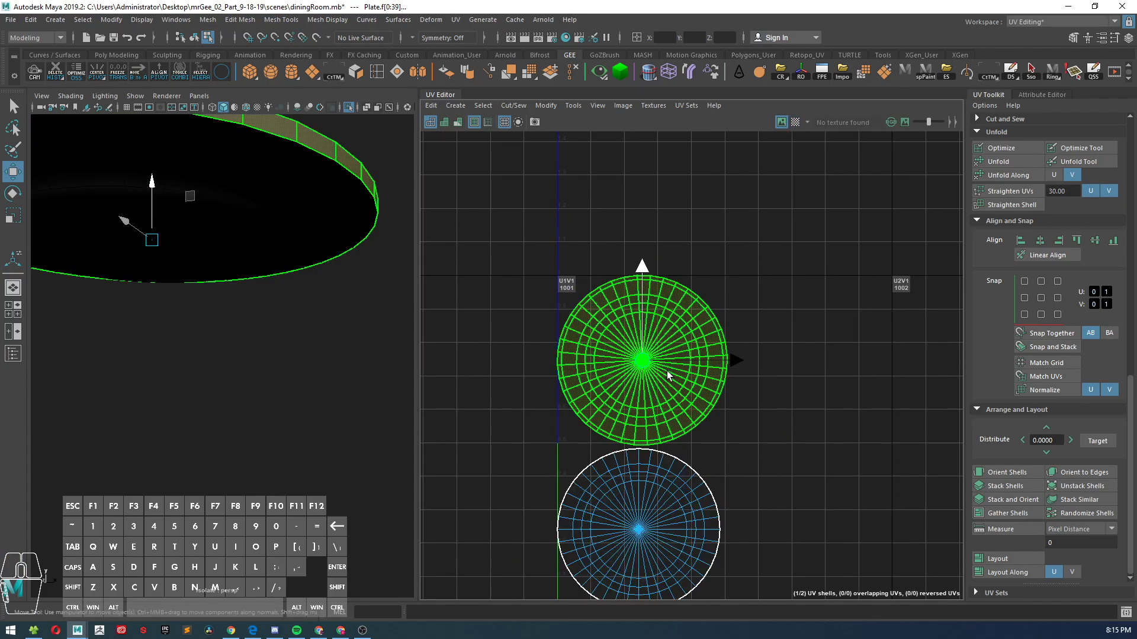
left_click_drag(648, 363, 797, 373)
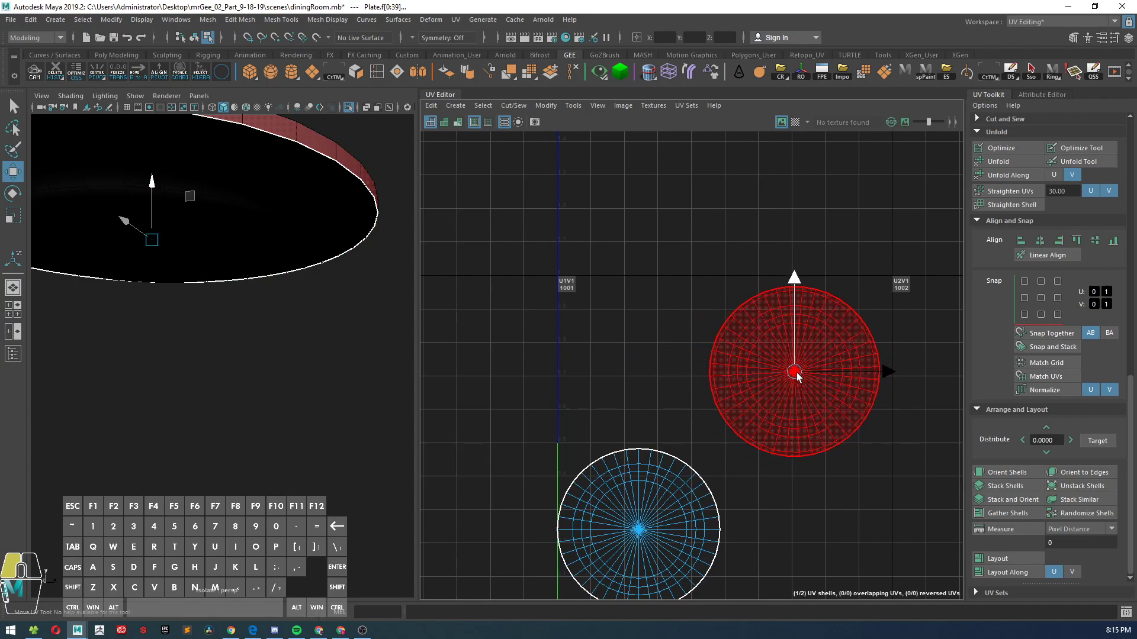
- Nudge the plate's upper UV shell outward and upward, close to the upper corner of the 1001 tile
scroll(763, 385, "down", 3)
scroll(764, 383, "up", 4)
scroll(764, 382, "down", 3)
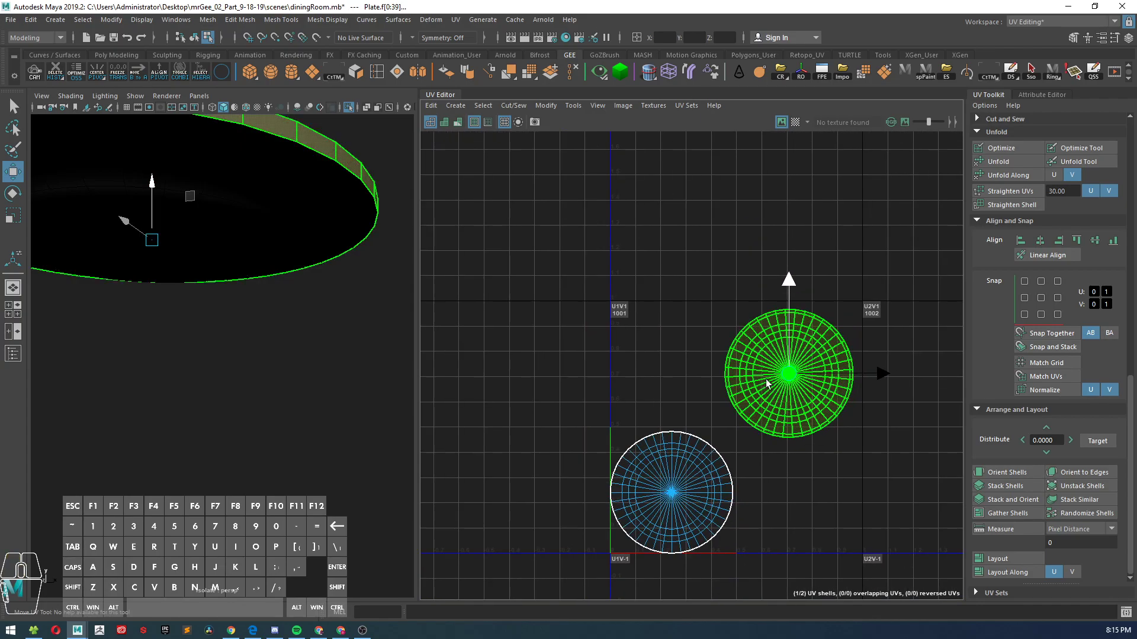
scroll(876, 377, "up", 3)
left_click_drag(847, 373, 852, 373)
left_click_drag(762, 279, 762, 276)
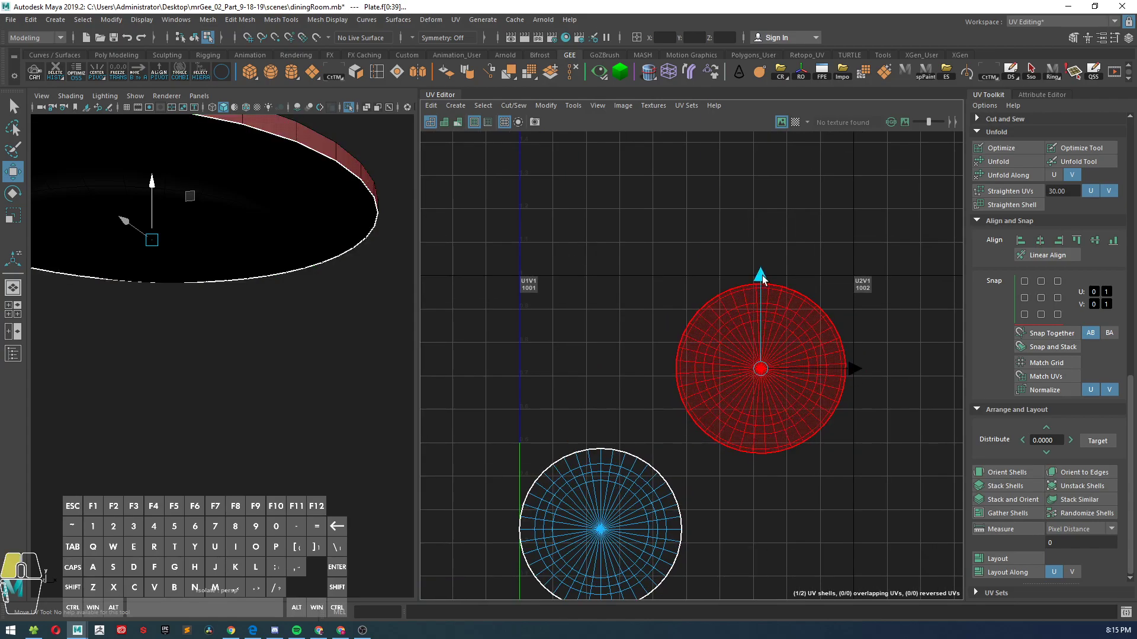
- Select the plate's underside UV shell and shift it slightly inward and up, clear of the 1001 tile borders
left_click(595, 503)
scroll(650, 516, "down", 2)
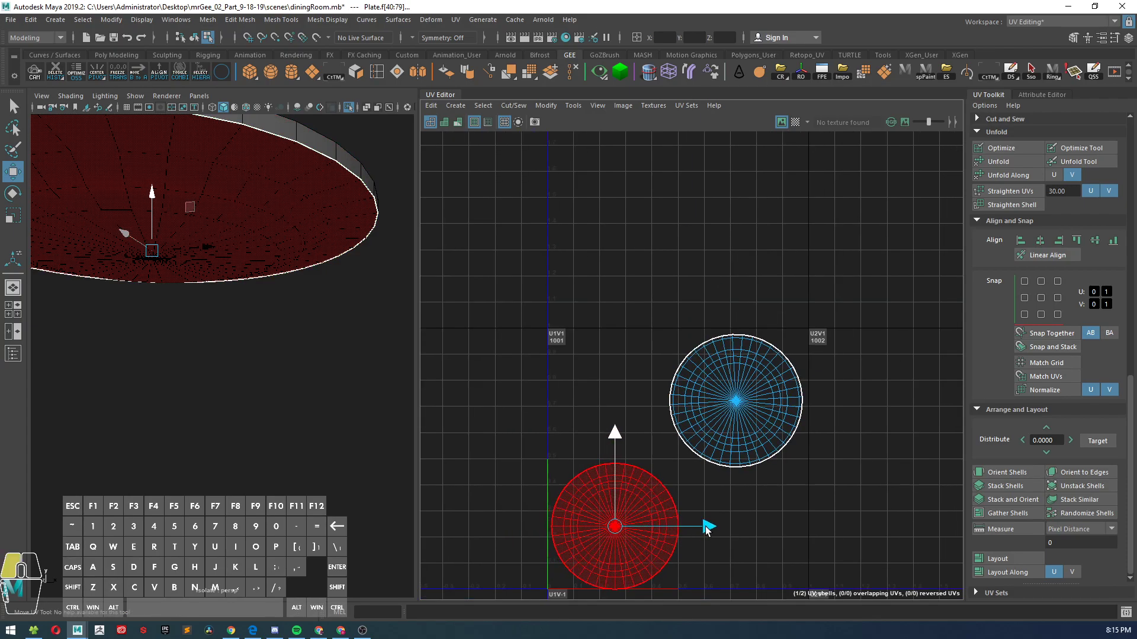
left_click_drag(615, 437, 616, 431)
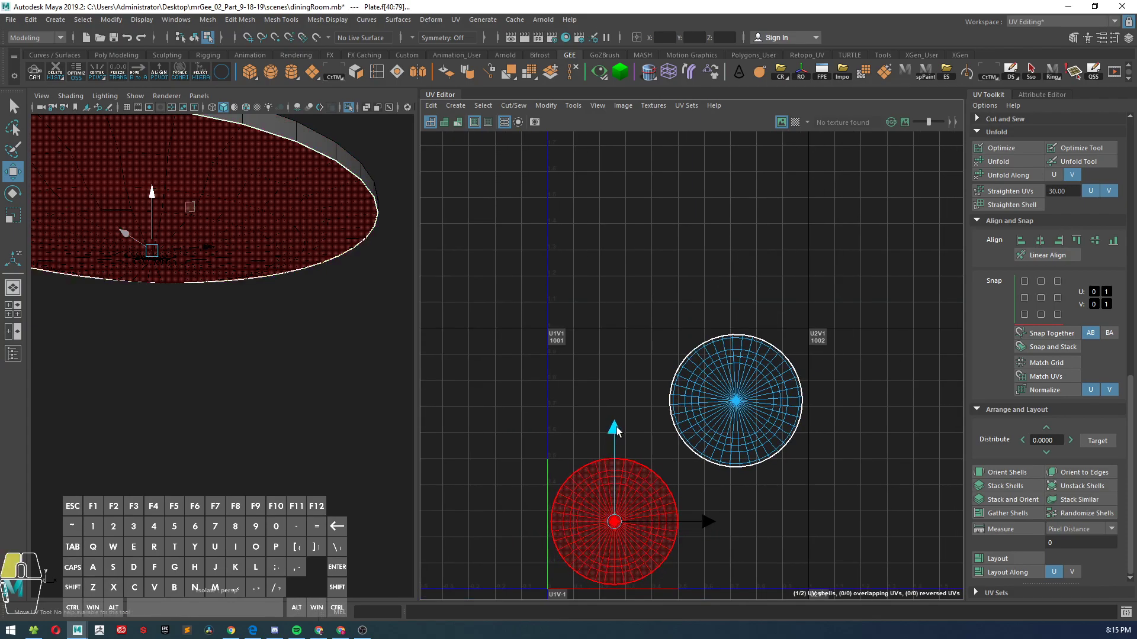
- Return to object selection, select the cup and create a normal-based UV projection for it
right_click_drag(328, 376, 225, 315, "alt")
left_click_drag(224, 315, 251, 354, "alt")
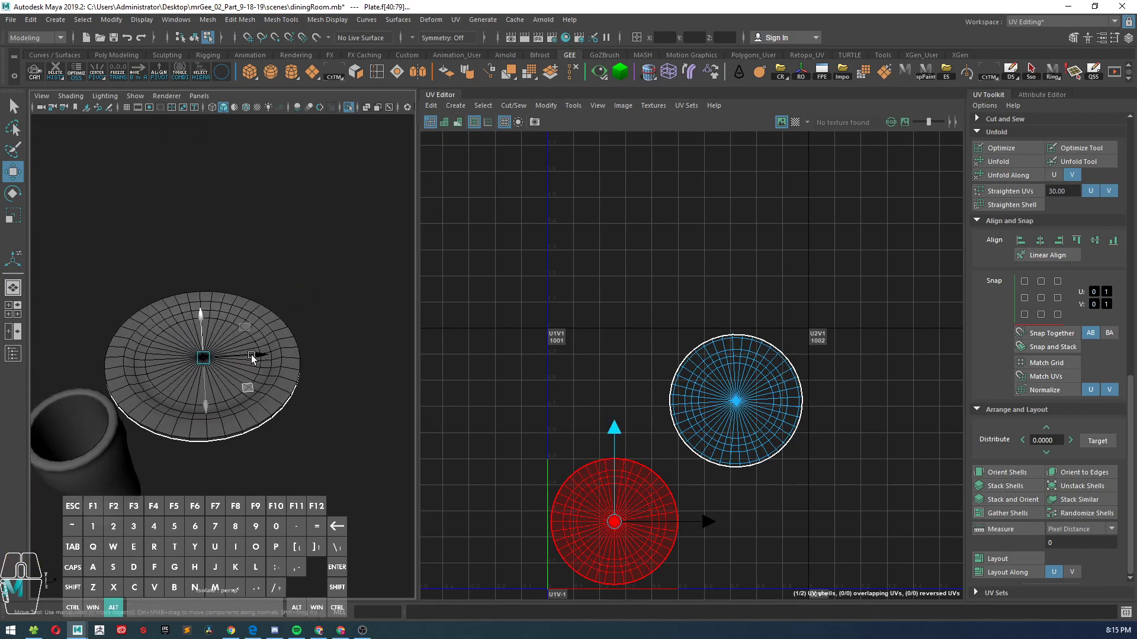
right_click_drag(251, 354, 253, 399, "alt")
left_click_drag(253, 399, 355, 376, "alt")
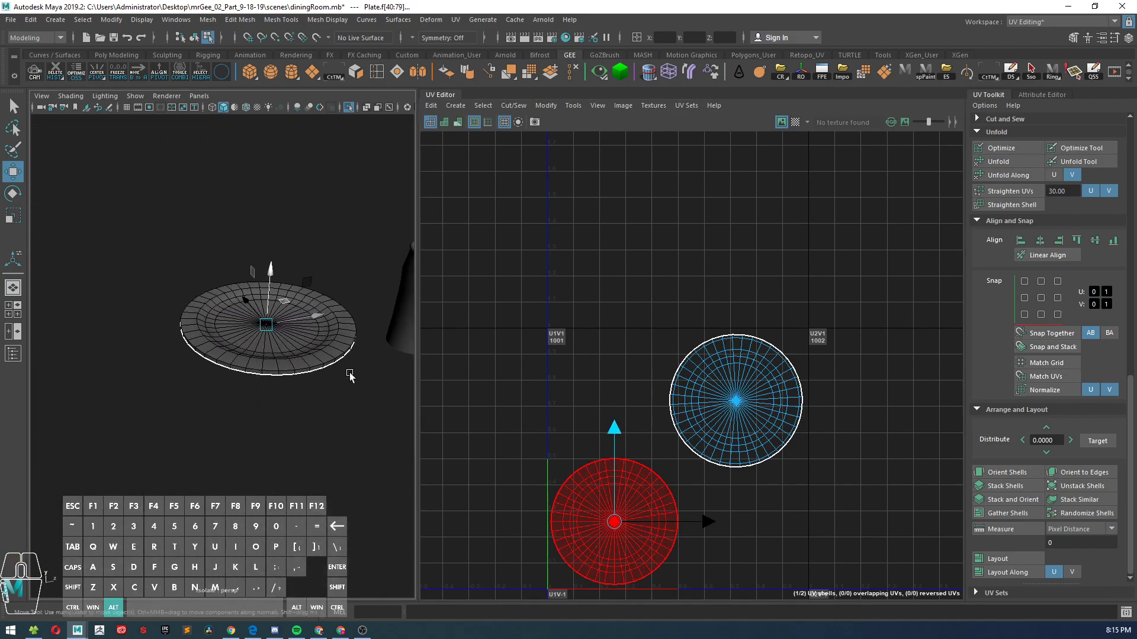
middle_click_drag(355, 376, 252, 412, "alt")
right_click_drag(252, 412, 272, 394)
right_click_drag(307, 289, 307, 289)
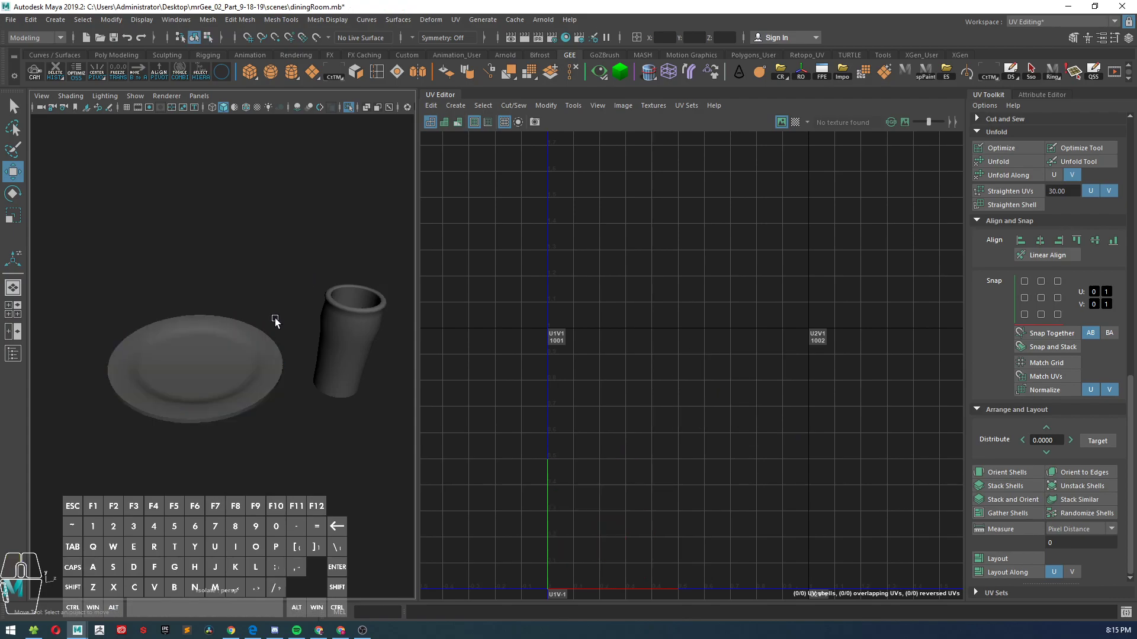
left_click(260, 367)
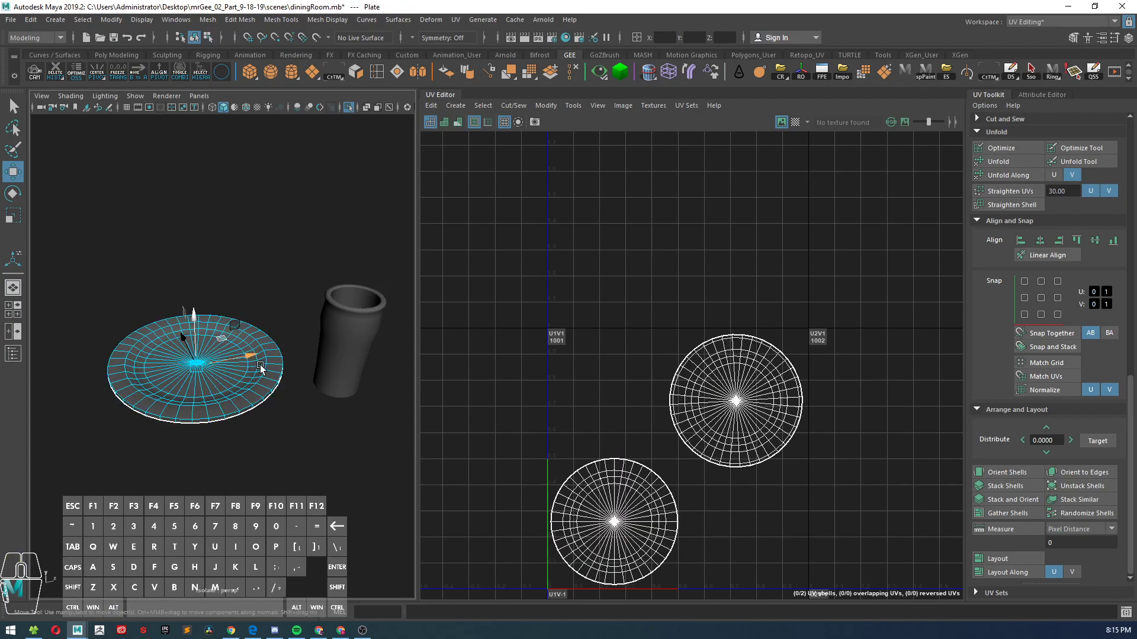
left_click(339, 351)
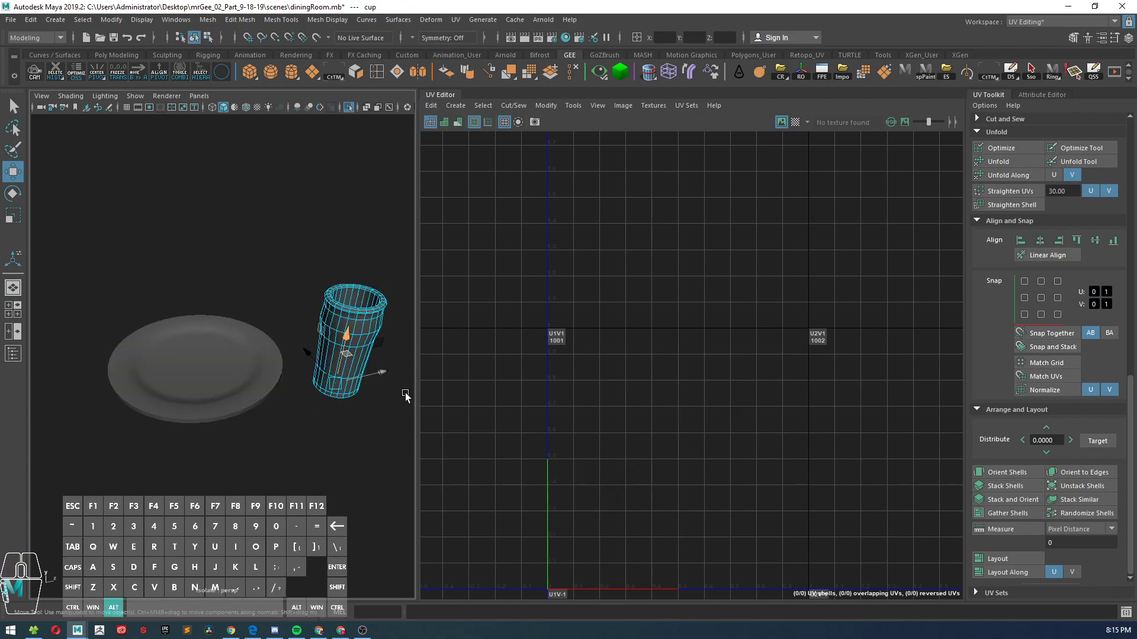
left_click(456, 107)
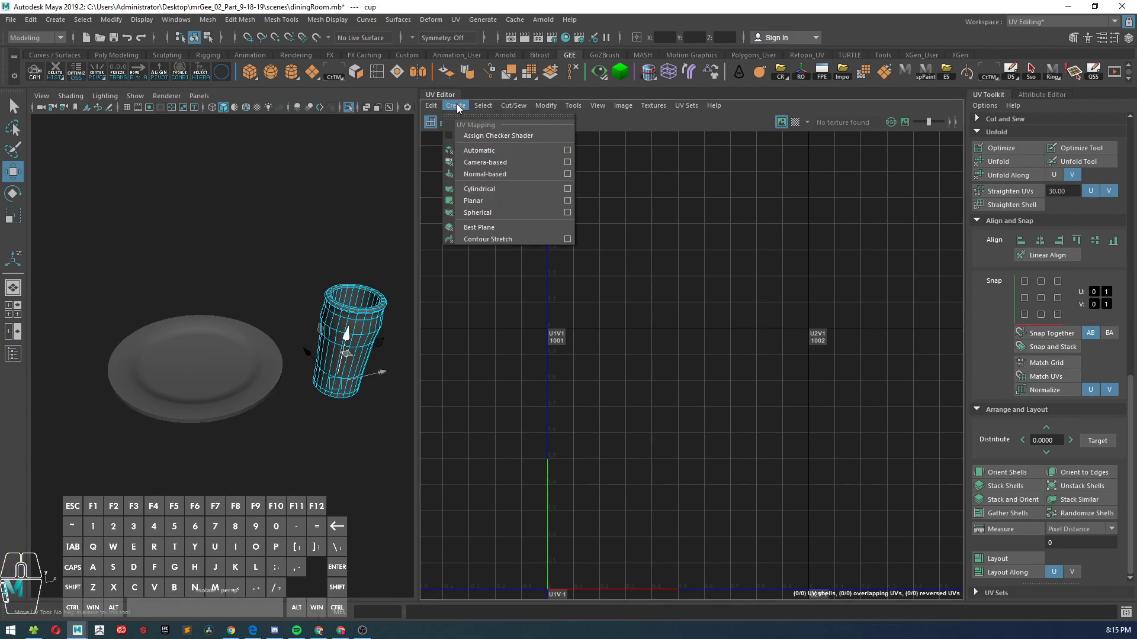
left_click(489, 176)
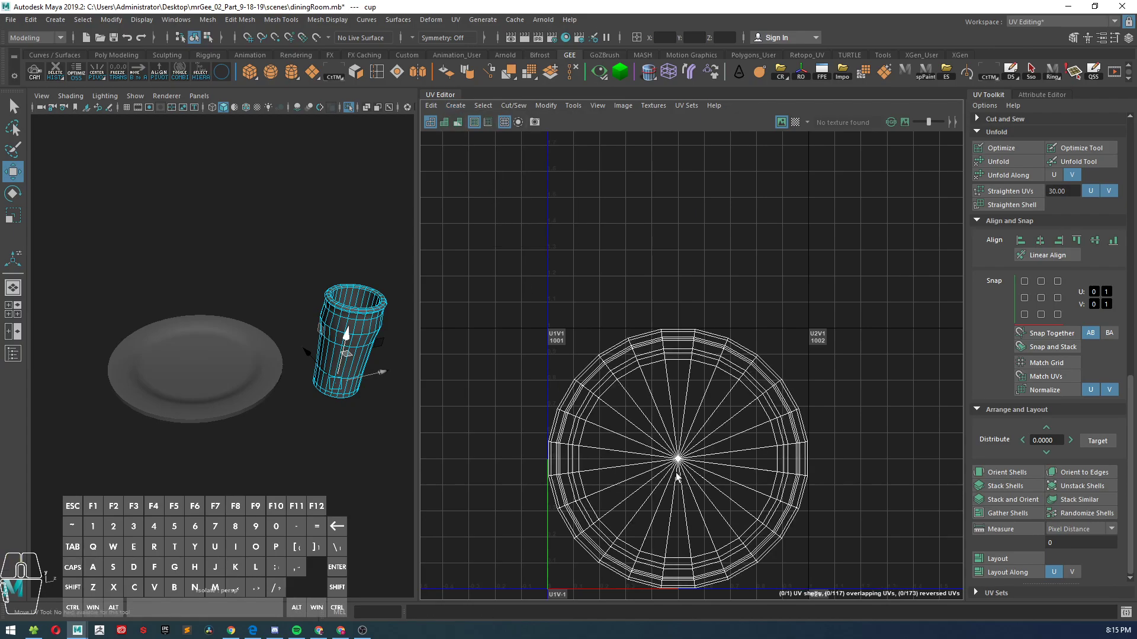
- Try the Best Plane projection on the cup, then switch to its vertices
left_click_drag(314, 321, 344, 296, "alt")
left_click(456, 106)
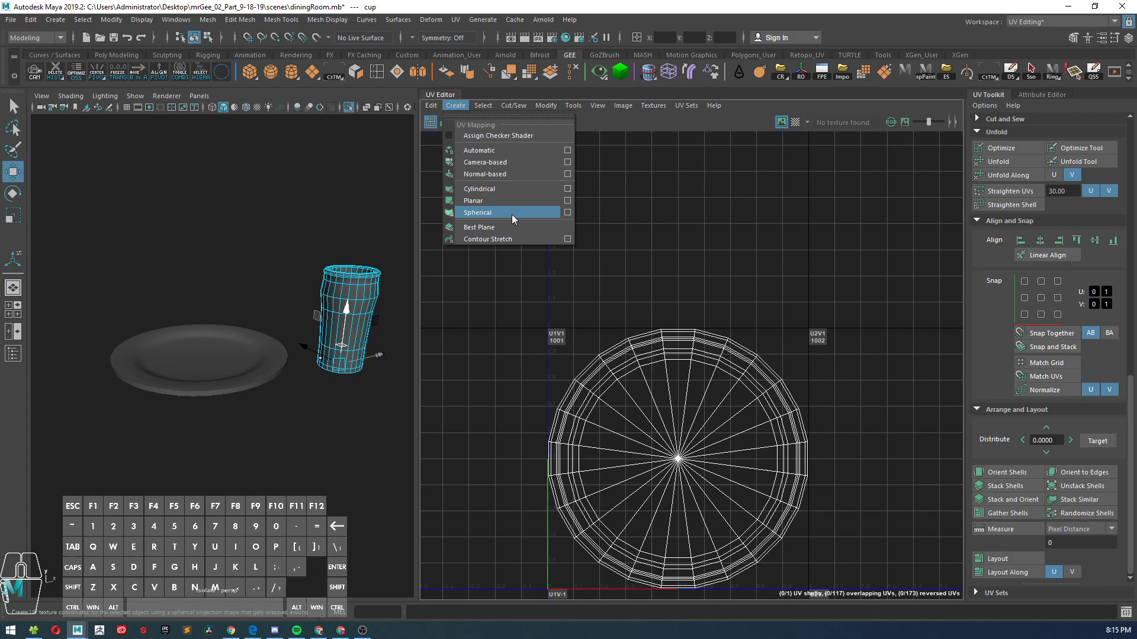
left_click(496, 228)
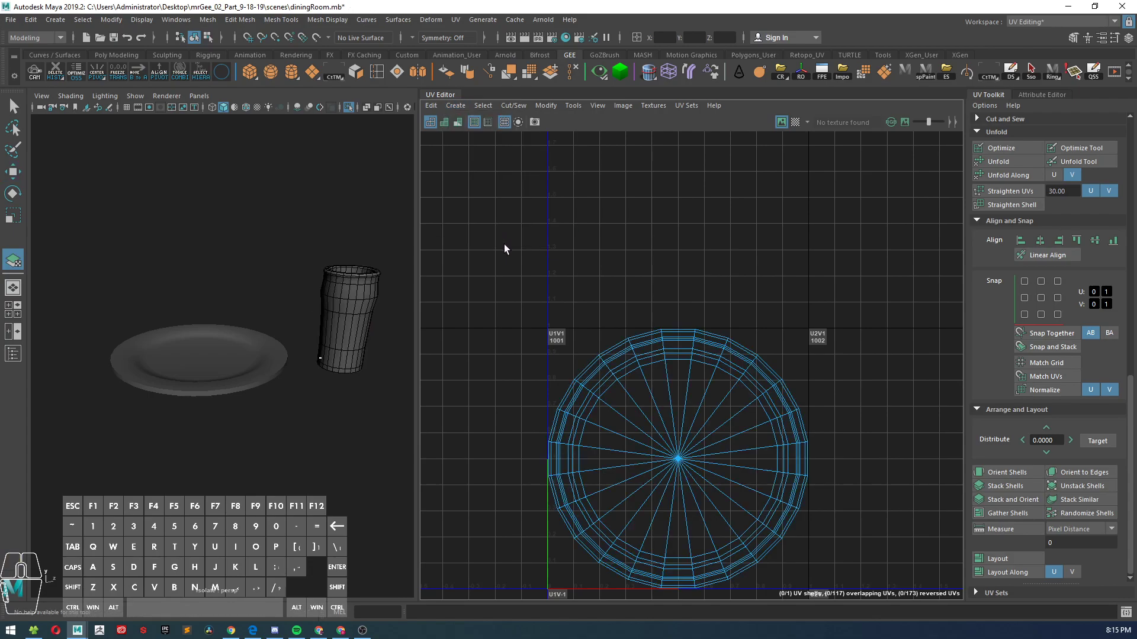
right_click_drag(358, 285, 396, 269)
left_click(357, 226)
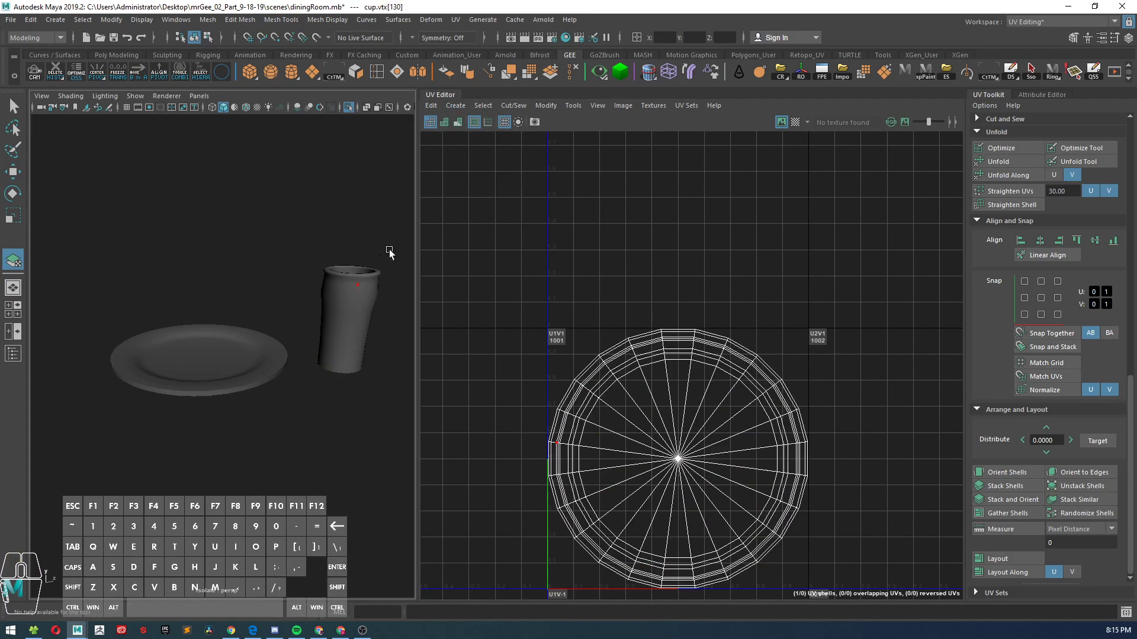
- Try a camera-based UV projection with only a single cup vertex selected
left_click(453, 105)
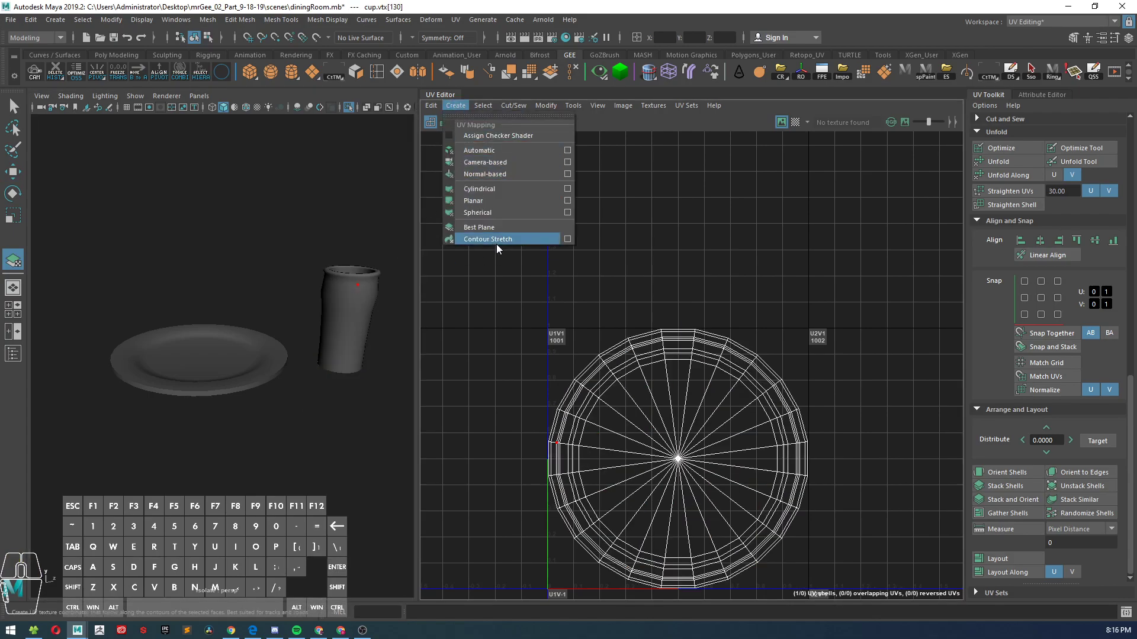
left_click(495, 165)
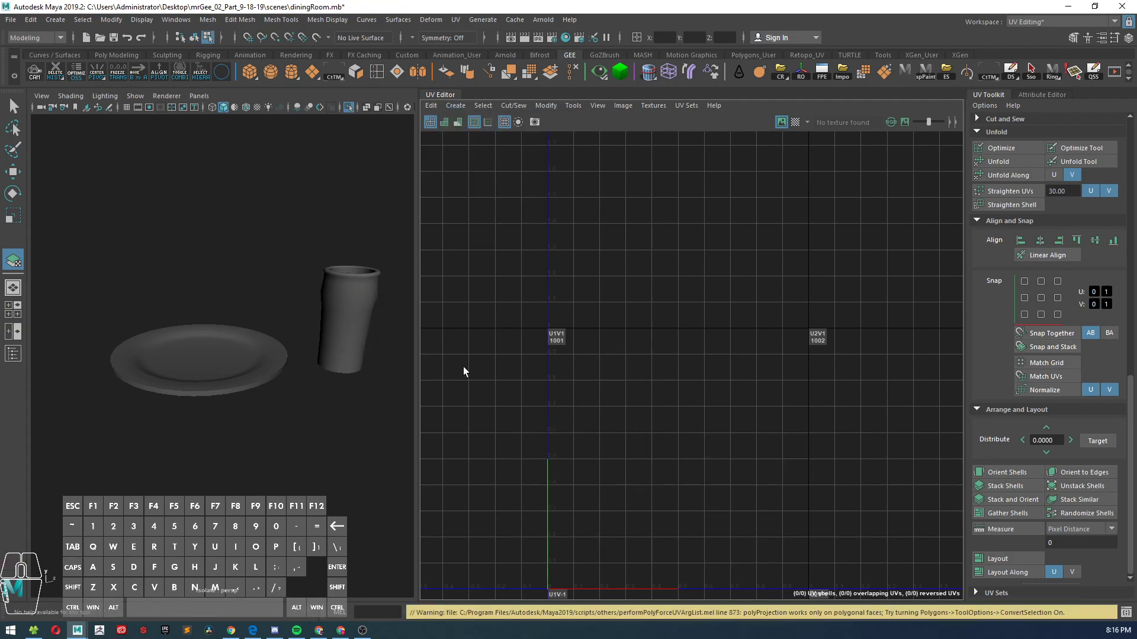
scroll(691, 459, "down", 3)
left_click(365, 300)
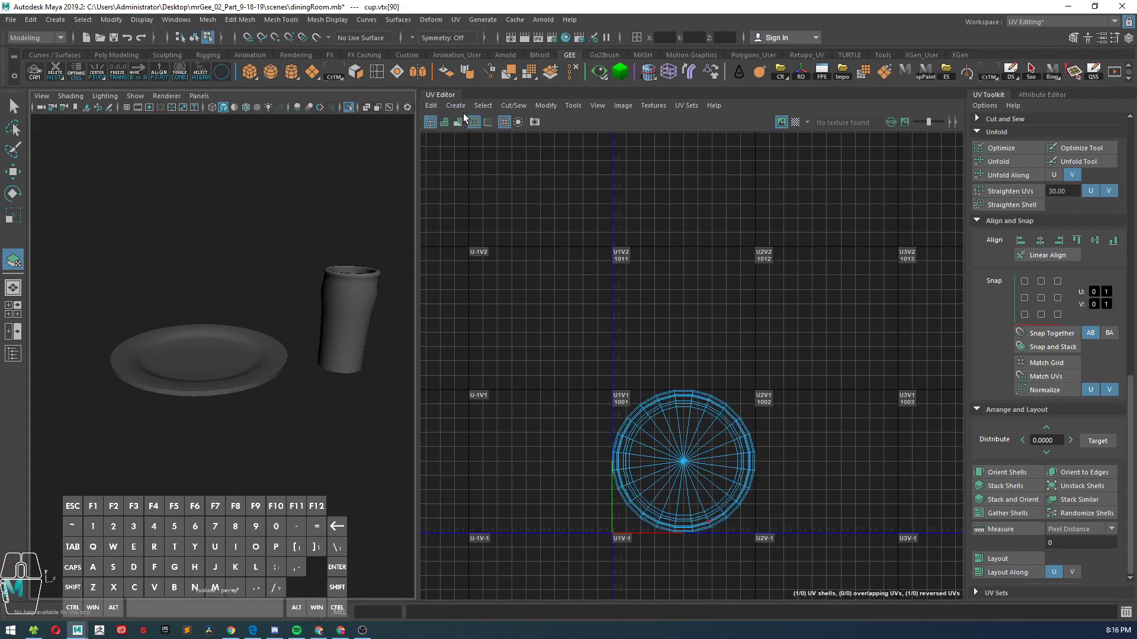
left_click(456, 106)
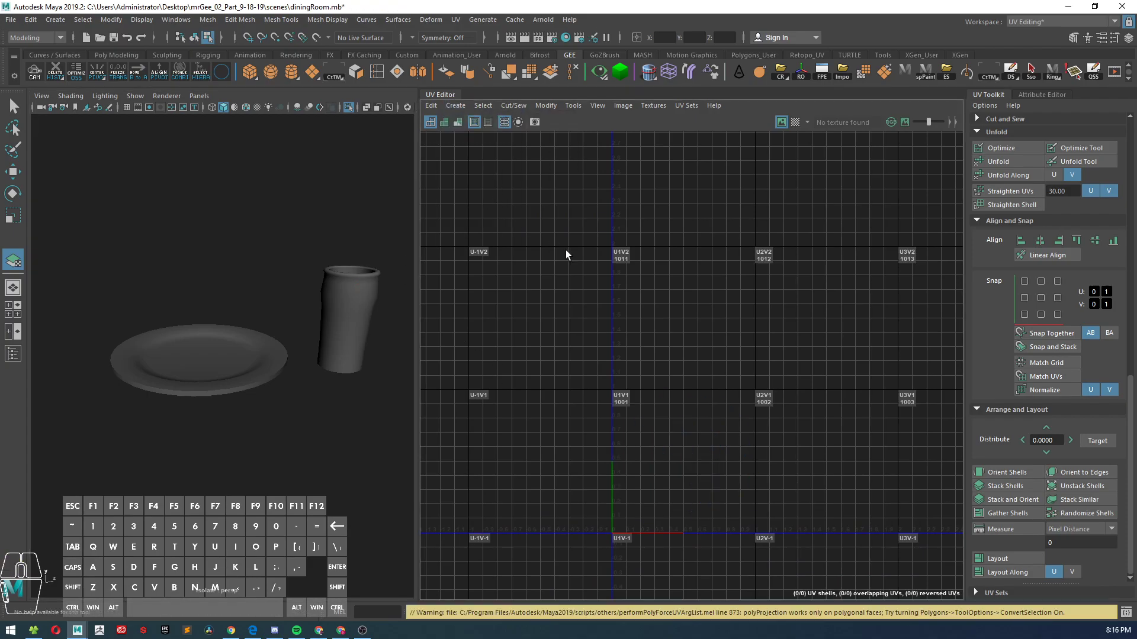
- Leave vertex selection, activate the Move tool and select the whole cup as an object
left_click(371, 325)
right_click_drag(340, 289, 390, 276)
left_click_drag(326, 333, 351, 349, "alt")
key("w")
left_click(339, 394)
left_click(344, 373)
right_click_drag(345, 409, 345, 409, "shift")
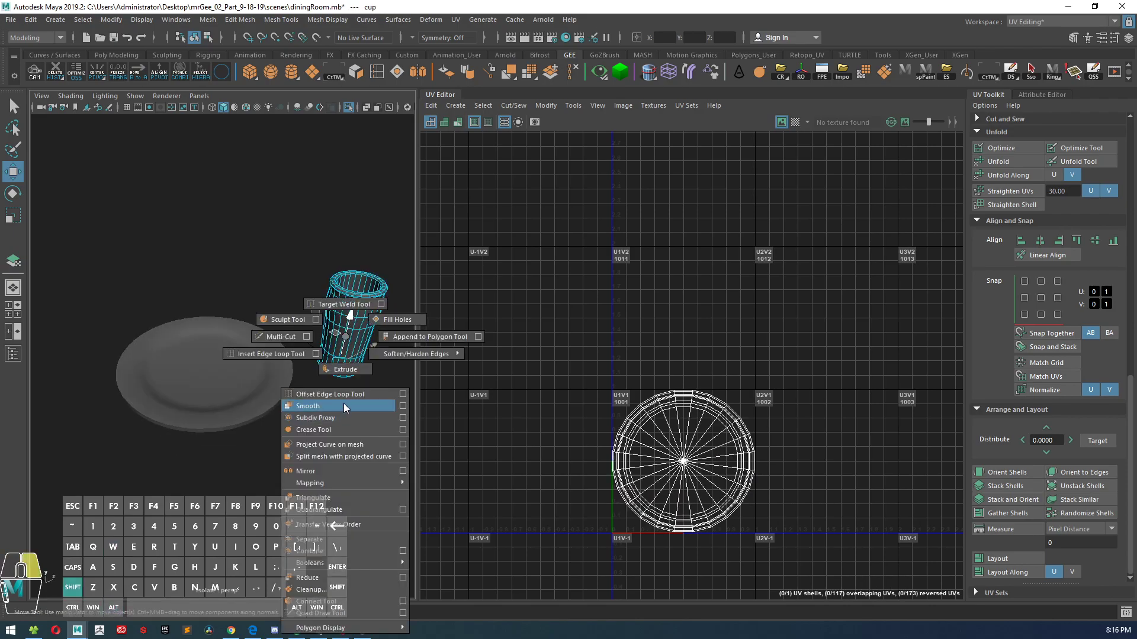
mouse_move(353, 485)
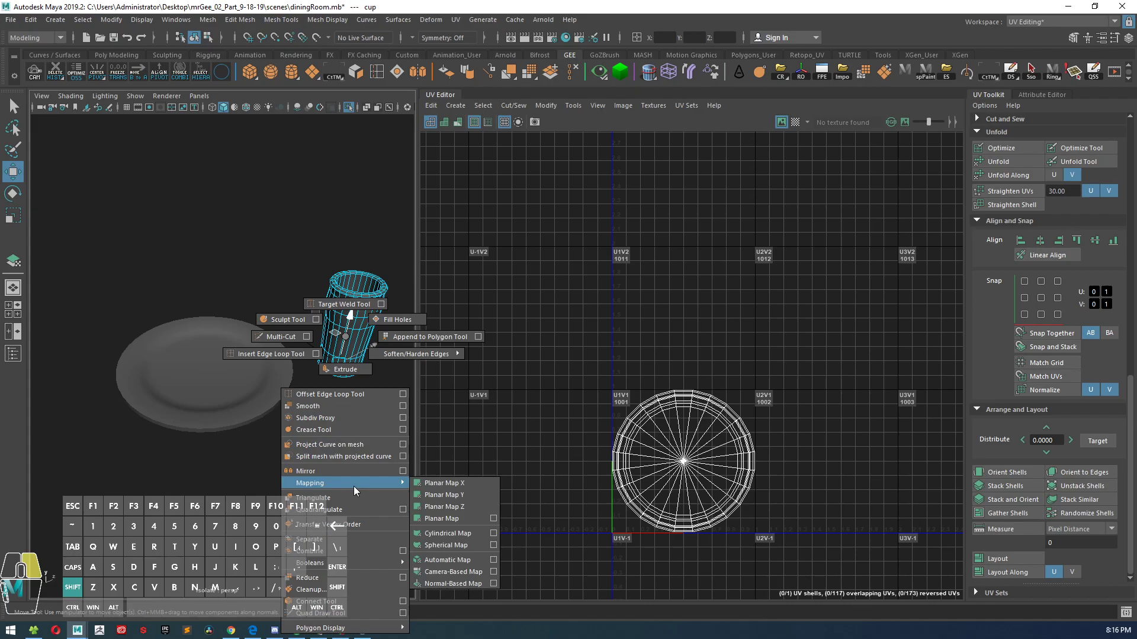
right_click_drag(347, 338, 347, 338, "shift")
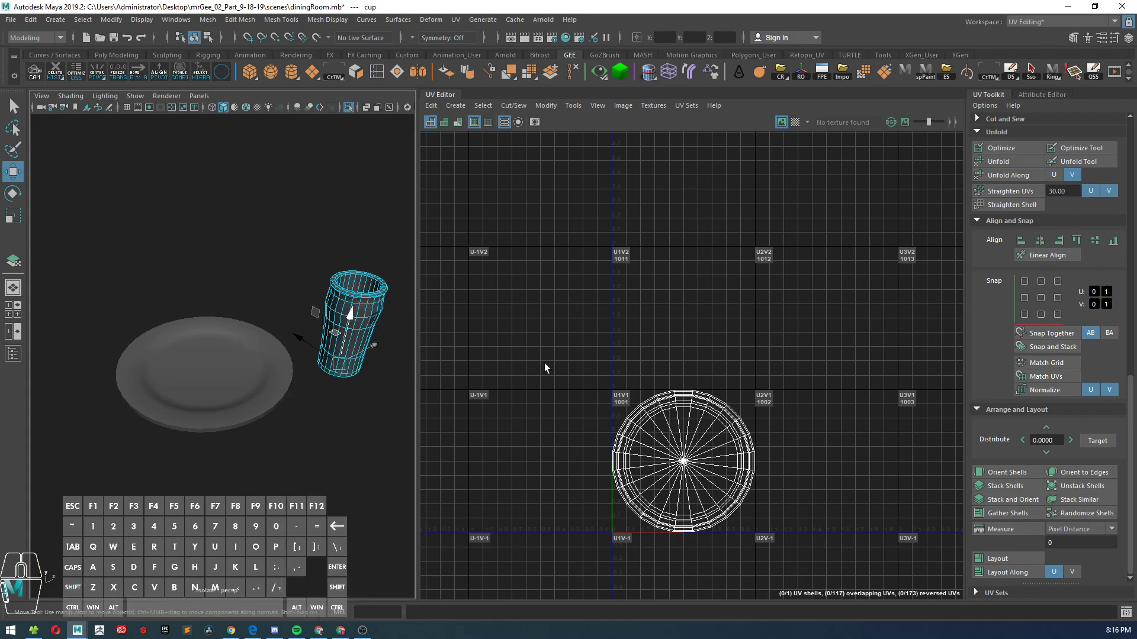
- Select the cup's entire UV shell and cut it with Auto Seams
right_click(708, 403)
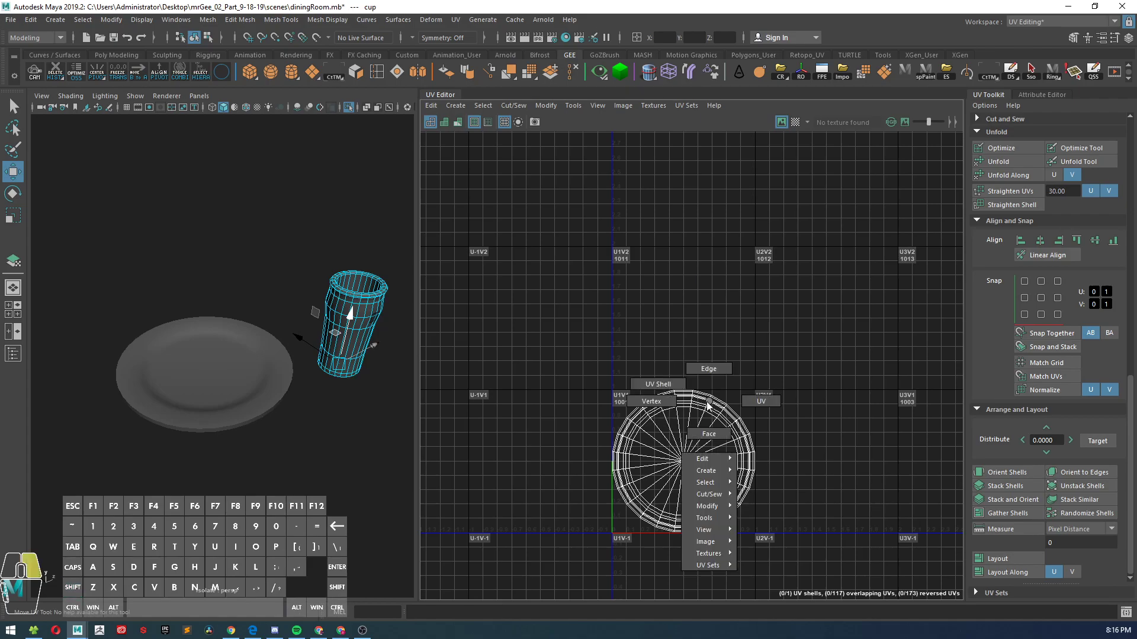
right_click_drag(731, 397, 685, 372)
left_click(695, 431)
right_click(729, 316, "shift")
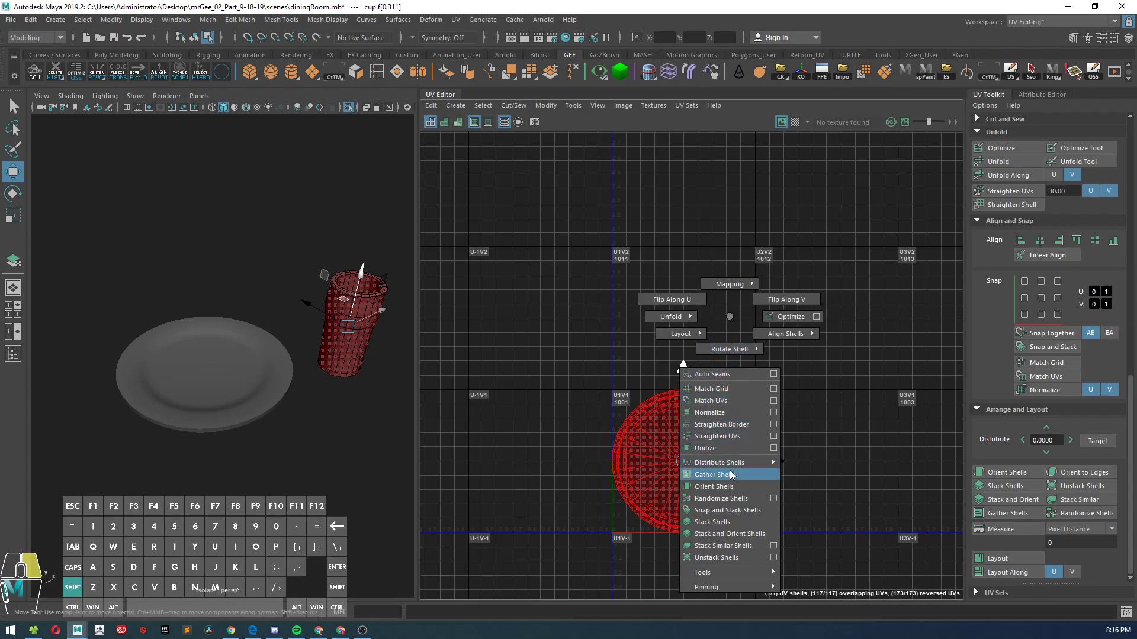
left_click(723, 376)
- Examine the seam that Auto Seams placed on the cup from the side, underneath and above
left_click_drag(337, 352, 168, 356, "alt")
right_click_drag(169, 356, 216, 345, "alt")
middle_click_drag(216, 345, 309, 341, "alt")
left_click_drag(313, 346, 272, 356, "alt")
right_click_drag(272, 357, 281, 394, "alt")
left_click_drag(281, 394, 301, 362, "alt")
middle_click_drag(301, 363, 260, 417, "alt")
left_click_drag(260, 417, 342, 414, "alt")
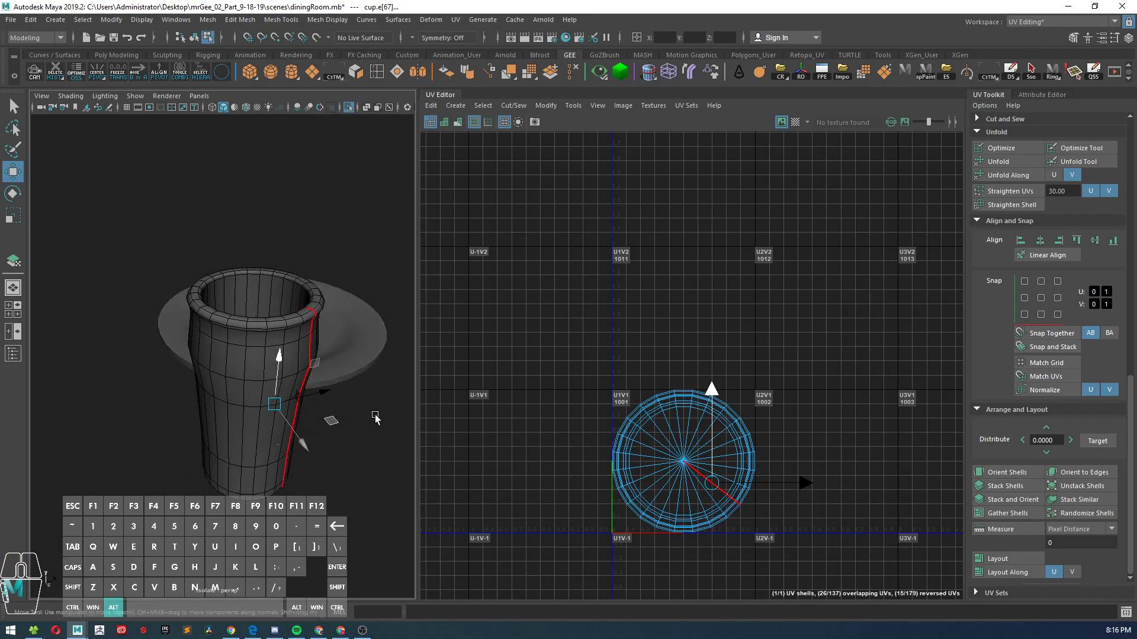
- Apply Auto Seams to the cup with the Cut along hard edges method and check its underside
left_click(573, 106)
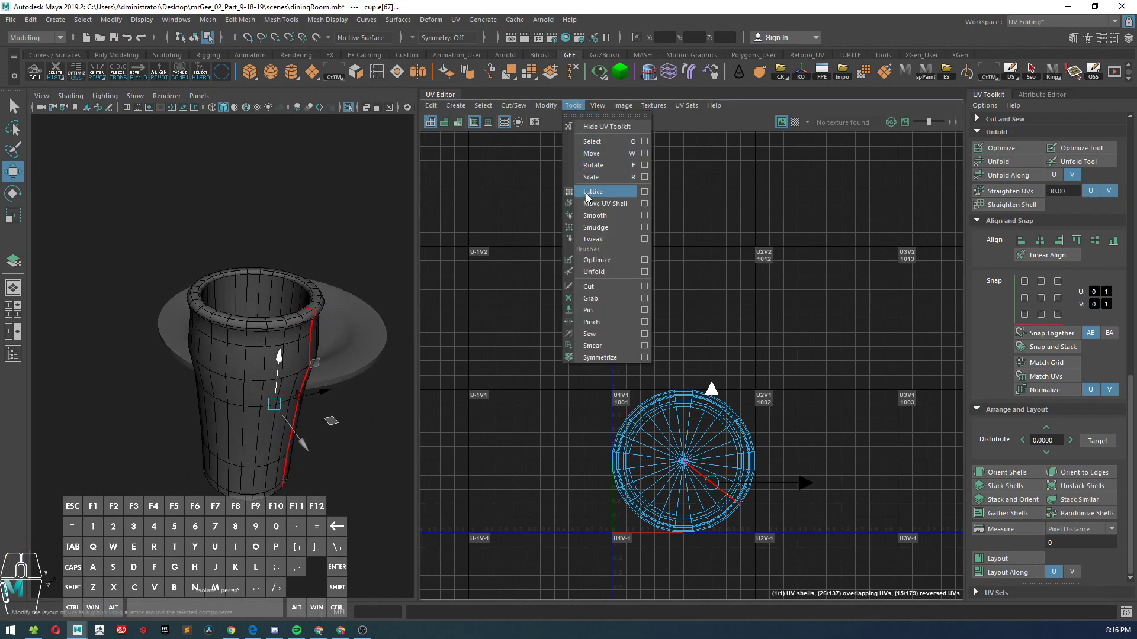
mouse_move(598, 101)
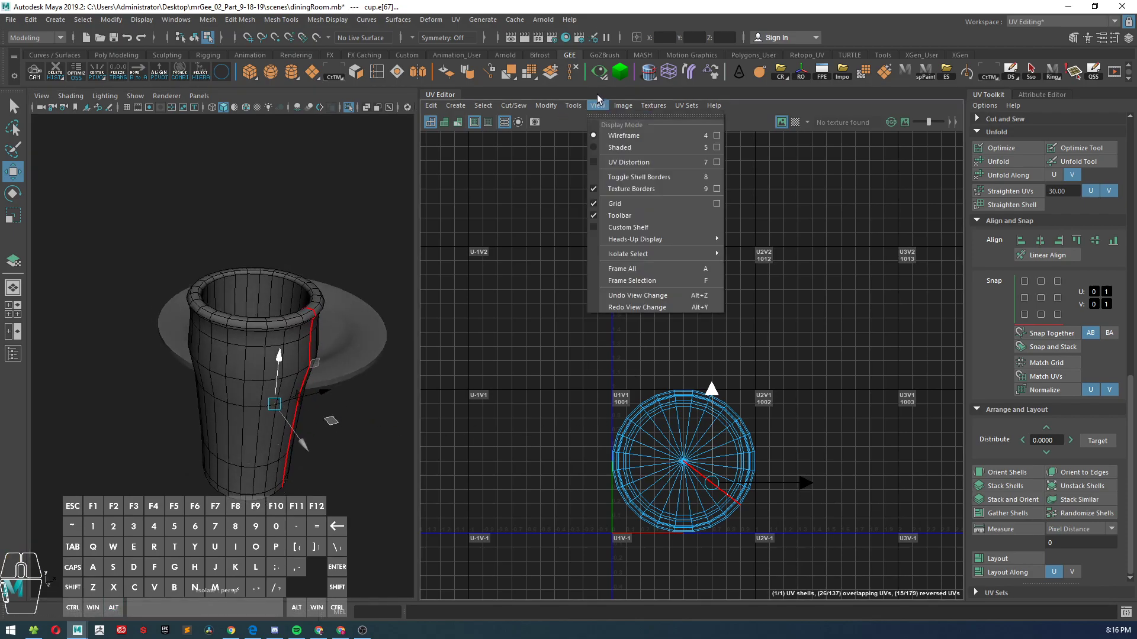
mouse_move(505, 108)
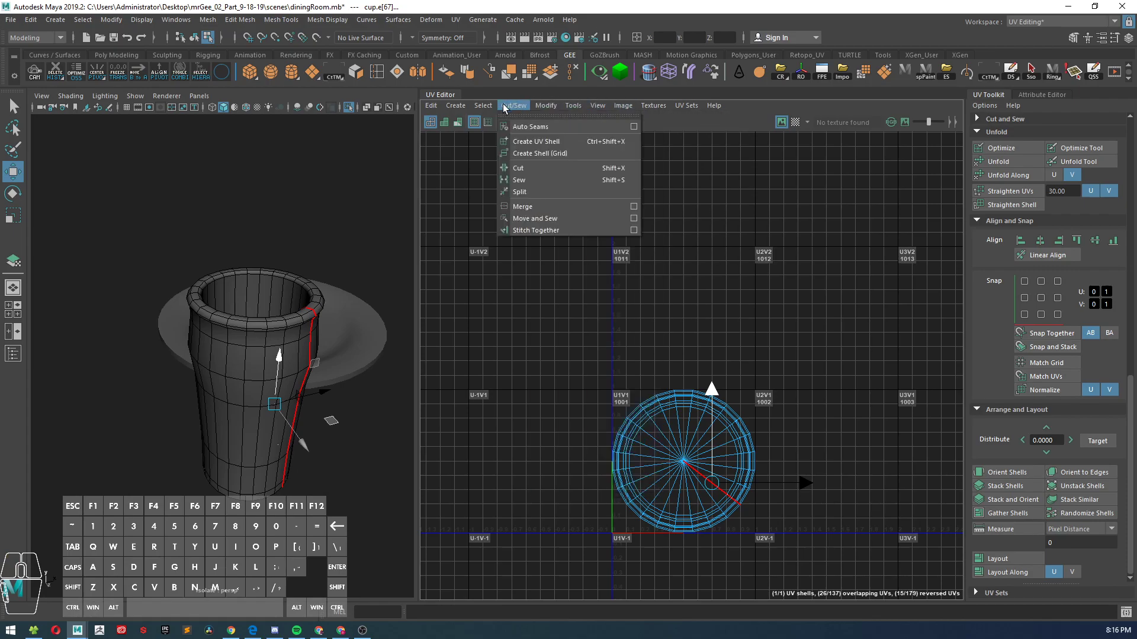
left_click(634, 127)
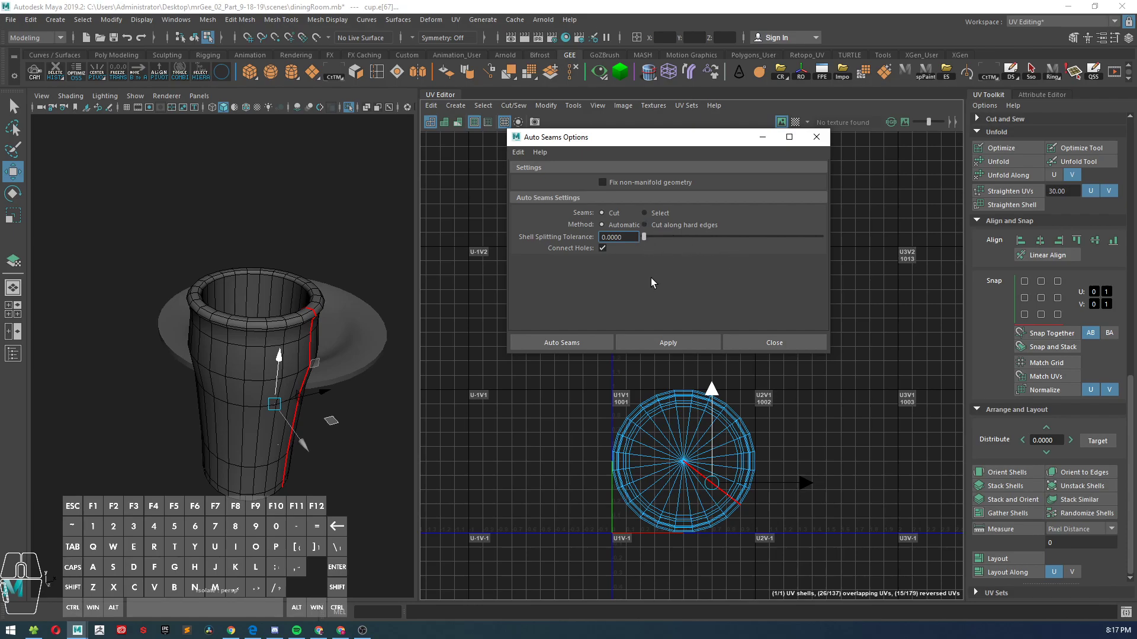
left_click(649, 225)
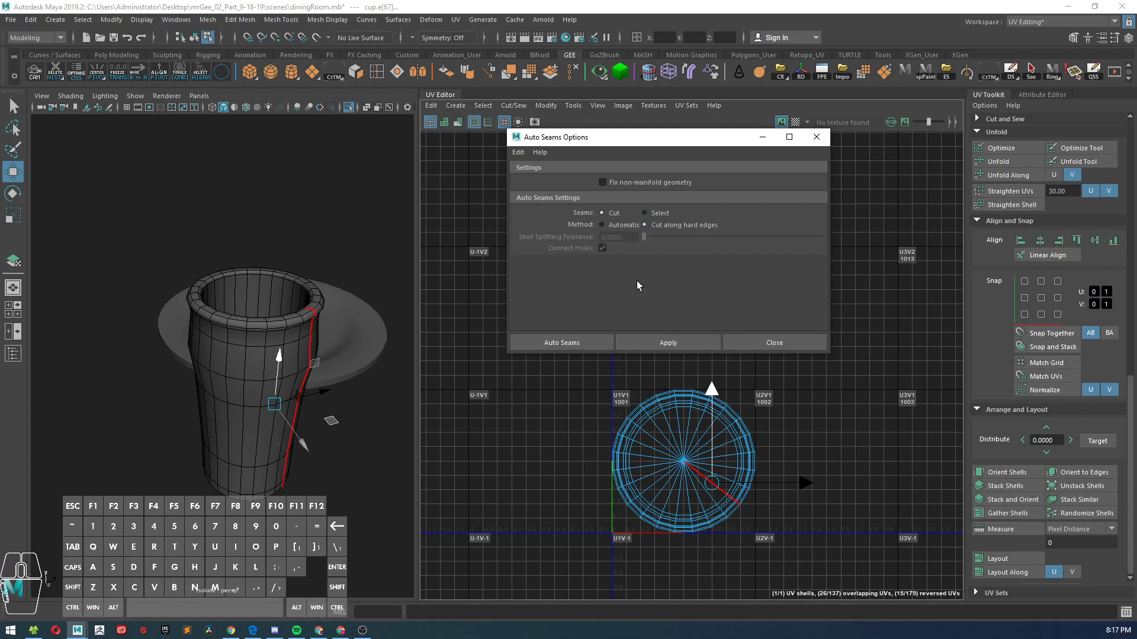
left_click(656, 342)
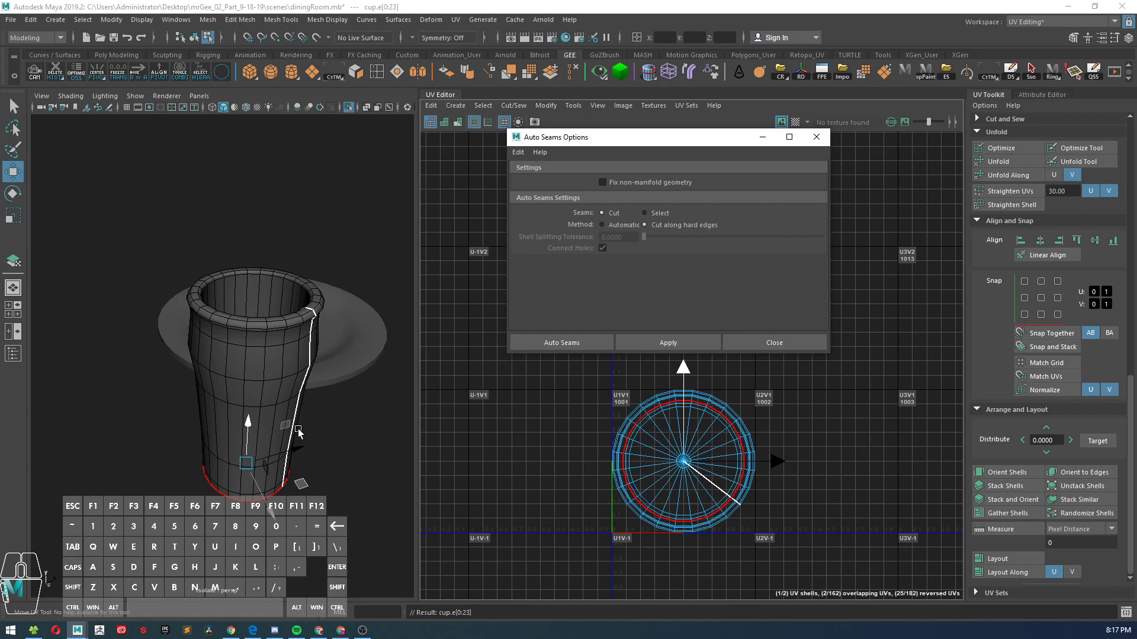
left_click_drag(243, 357, 271, 372, "alt")
left_click(787, 345)
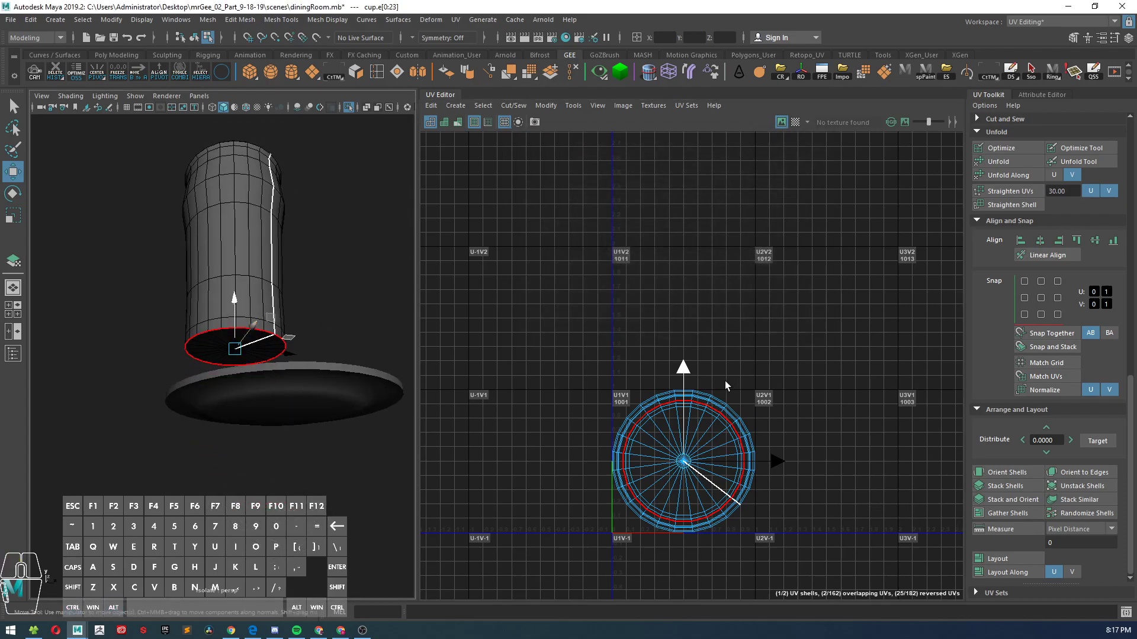
- Undo the Auto Seams cuts and reselect the whole cup in object mode
key("ctrl+z")
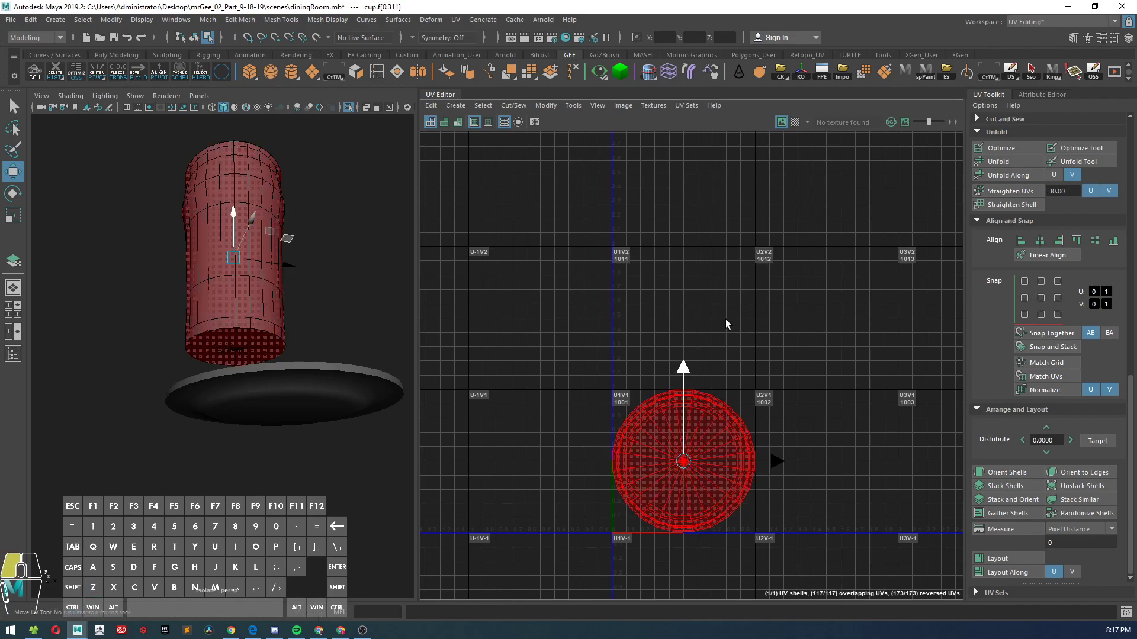
left_click(725, 319)
right_click_drag(260, 236, 316, 206)
left_click(269, 210)
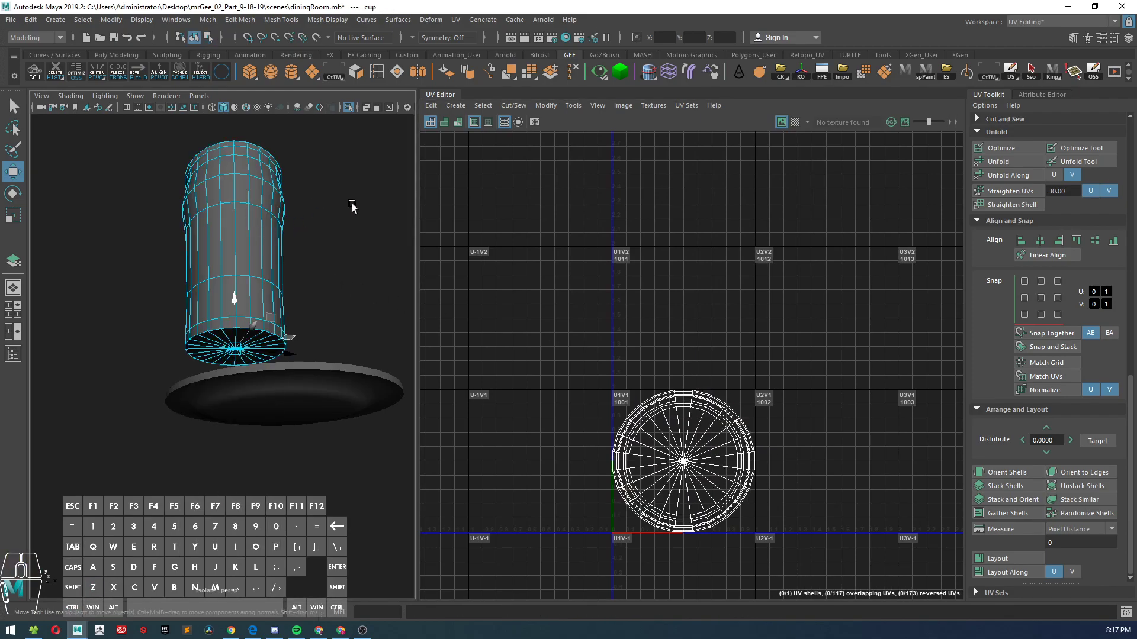
- Rerun Auto Seams on the whole cup and check its inner floor from above
left_click_drag(311, 290, 302, 291, "alt")
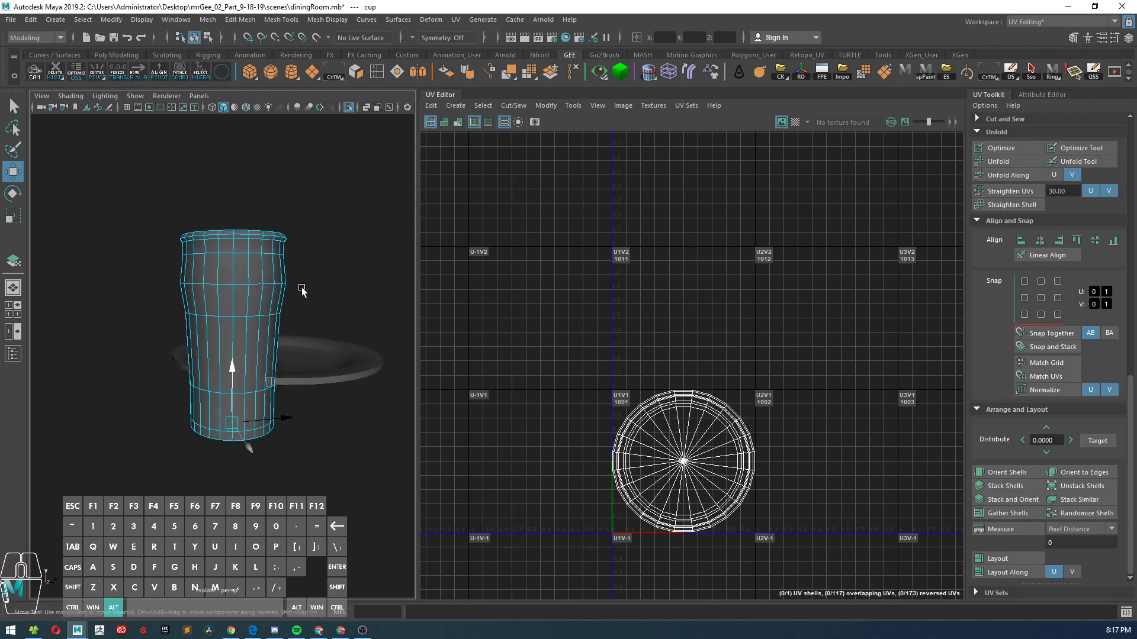
left_click(563, 107)
mouse_move(542, 105)
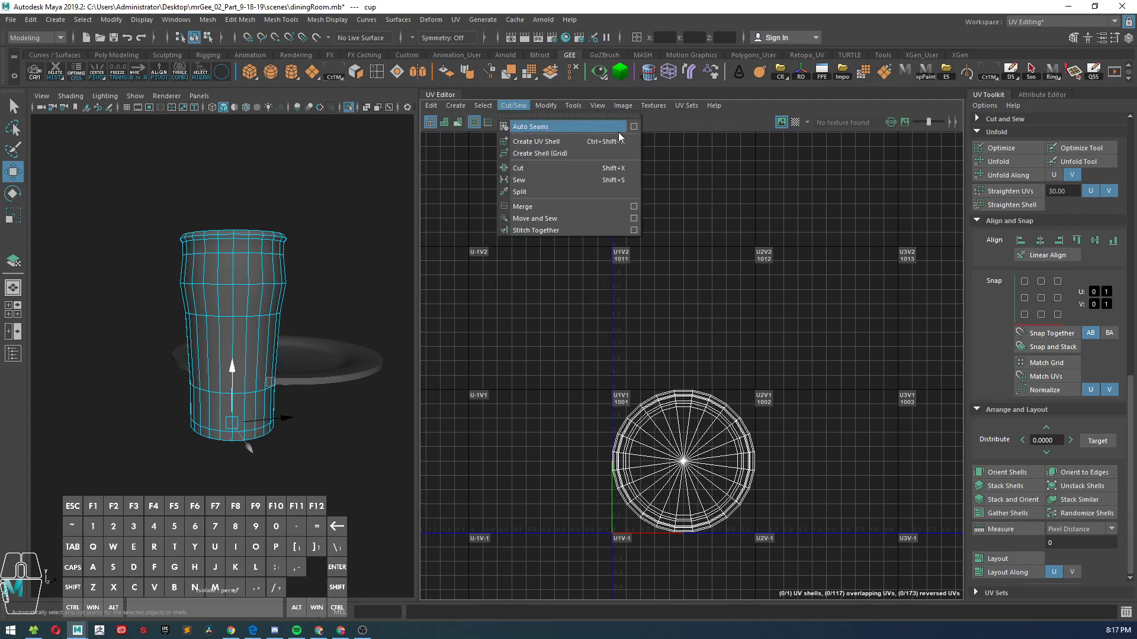
left_click(572, 126)
left_click_drag(270, 303, 278, 361, "alt")
right_click_drag(267, 370, 296, 408, "alt")
left_click_drag(279, 427, 260, 472, "alt")
middle_click_drag(261, 471, 241, 406, "alt")
left_click_drag(242, 407, 221, 381, "alt")
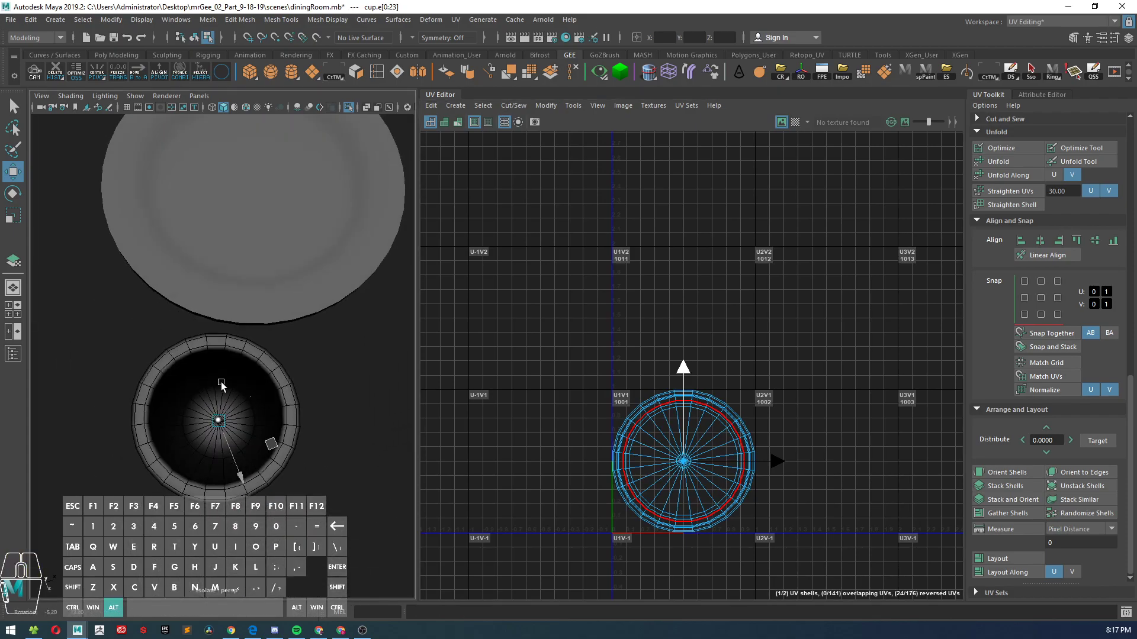
right_click_drag(221, 381, 241, 423, "alt")
left_click_drag(240, 423, 244, 362, "alt")
- Select the edge loop around the cup's inner floor and harden it
right_click_drag(245, 301, 251, 268)
left_click_drag(248, 409, 242, 336, "alt")
double_click(227, 380)
left_click(467, 72)
left_click_drag(261, 231, 254, 292, "alt")
right_click_drag(254, 292, 275, 274, "alt")
left_click(363, 302)
left_click_drag(280, 423, 283, 328, "alt")
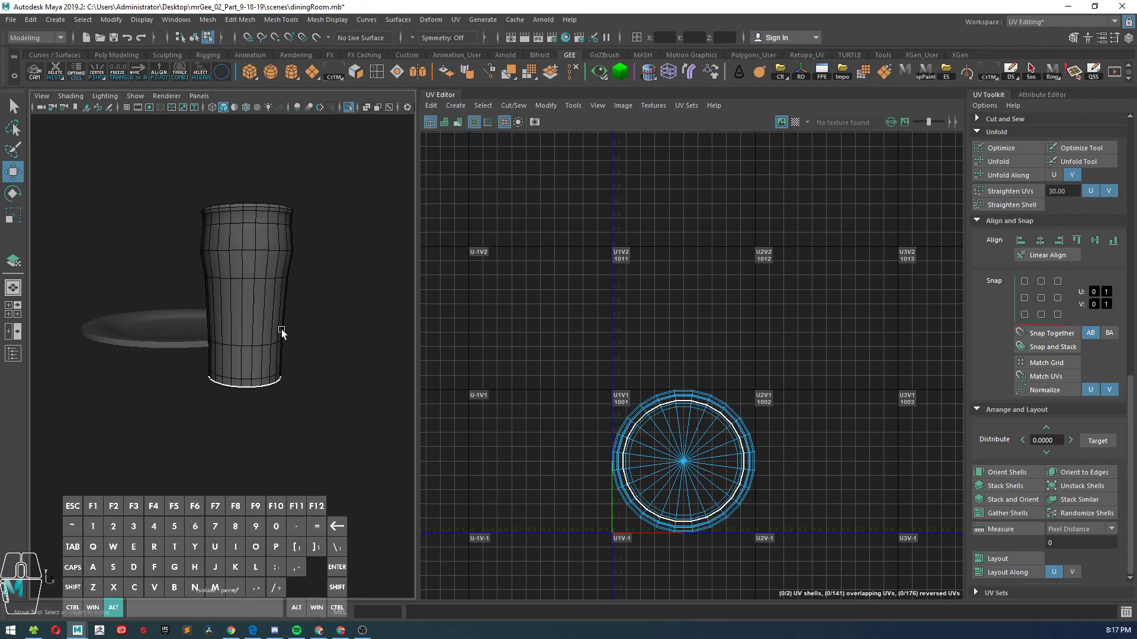
- Reselect the whole cup in object mode and apply Auto Seams with Seams set to Cut and the Cut along hard edges method
right_click_drag(220, 299, 276, 283)
left_click_drag(300, 285, 289, 300, "alt")
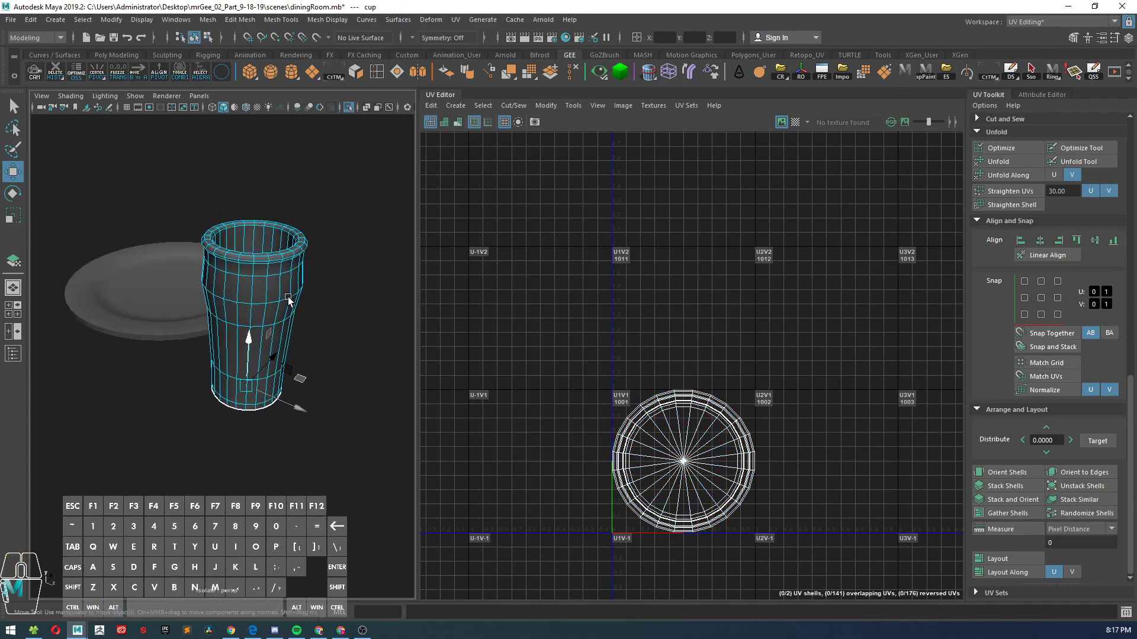
right_click_drag(295, 317, 323, 320, "alt")
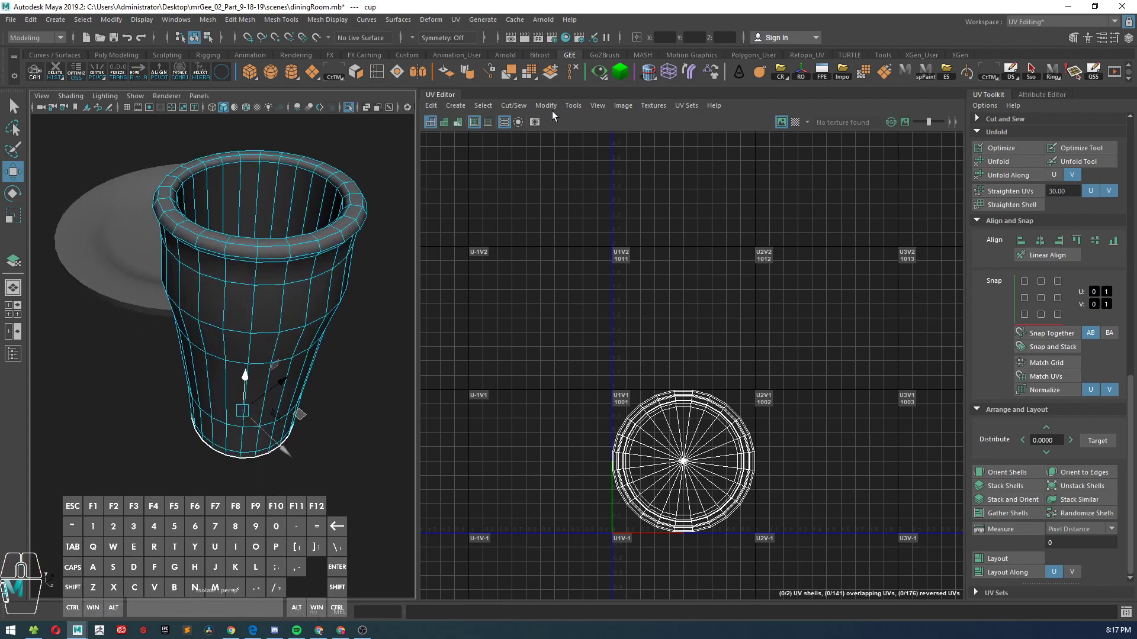
left_click(512, 105)
left_click(627, 127)
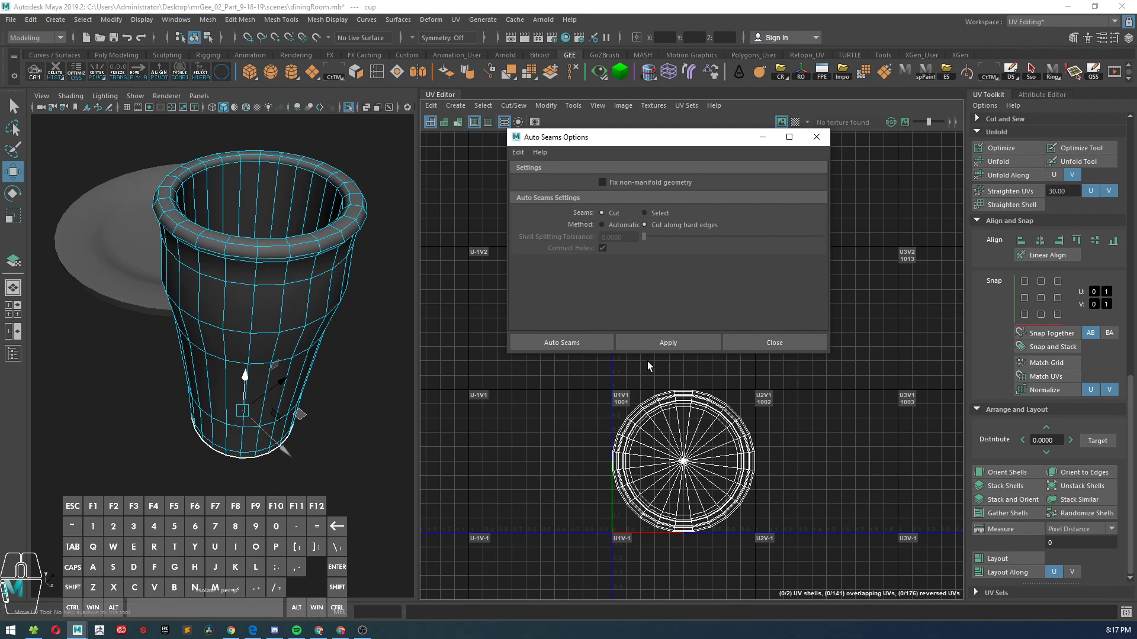
left_click(695, 340)
left_click(809, 340)
- Select one vertical edge line running from the cup's inner floor up the inner wall and over the rim
left_click_drag(205, 338, 215, 408, "alt")
right_click_drag(214, 407, 246, 439, "alt")
left_click_drag(245, 439, 245, 423, "alt")
right_click_drag(245, 424, 211, 424, "alt")
mouse_move(211, 424)
left_mouse_down("alt")
mouse_move(213, 408)
mouse_move(289, 420)
mouse_move(250, 404)
mouse_move(208, 413)
mouse_move(180, 317)
mouse_move(175, 427)
mouse_move(213, 435)
left_mouse_up("alt")
right_click_drag(213, 435, 215, 446, "alt")
left_click_drag(215, 446, 259, 437, "alt")
right_click_drag(211, 430, 222, 422, "alt")
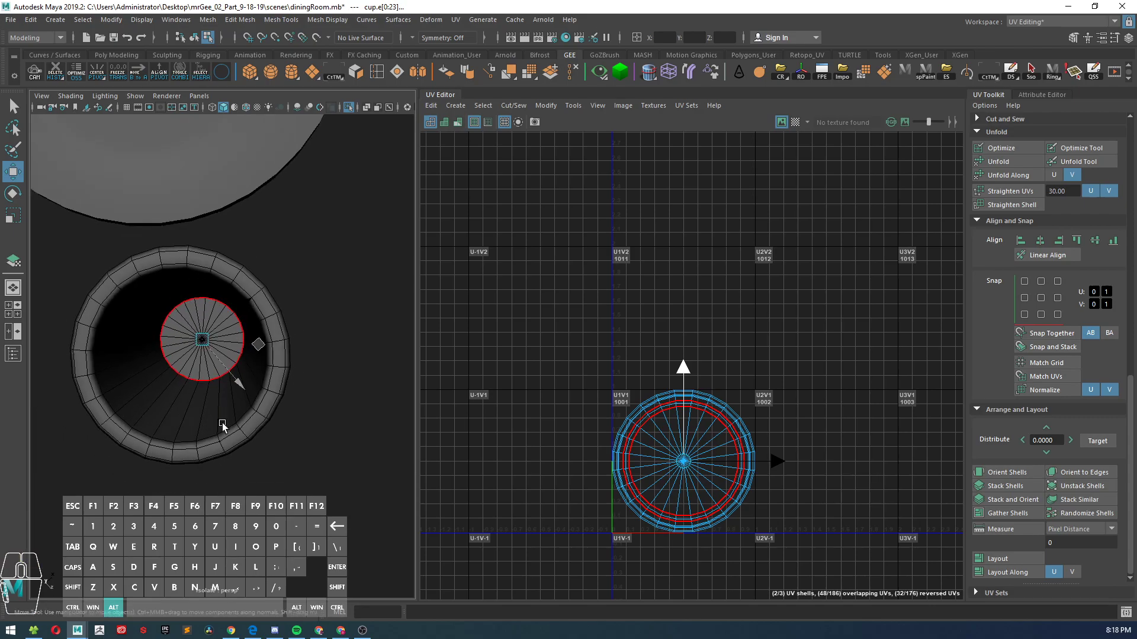
double_click(219, 417)
right_click_drag(255, 476, 260, 476, "alt")
left_click_drag(260, 477, 210, 360, "alt")
right_click_drag(211, 361, 233, 452, "alt")
left_click_drag(234, 451, 325, 467, "alt")
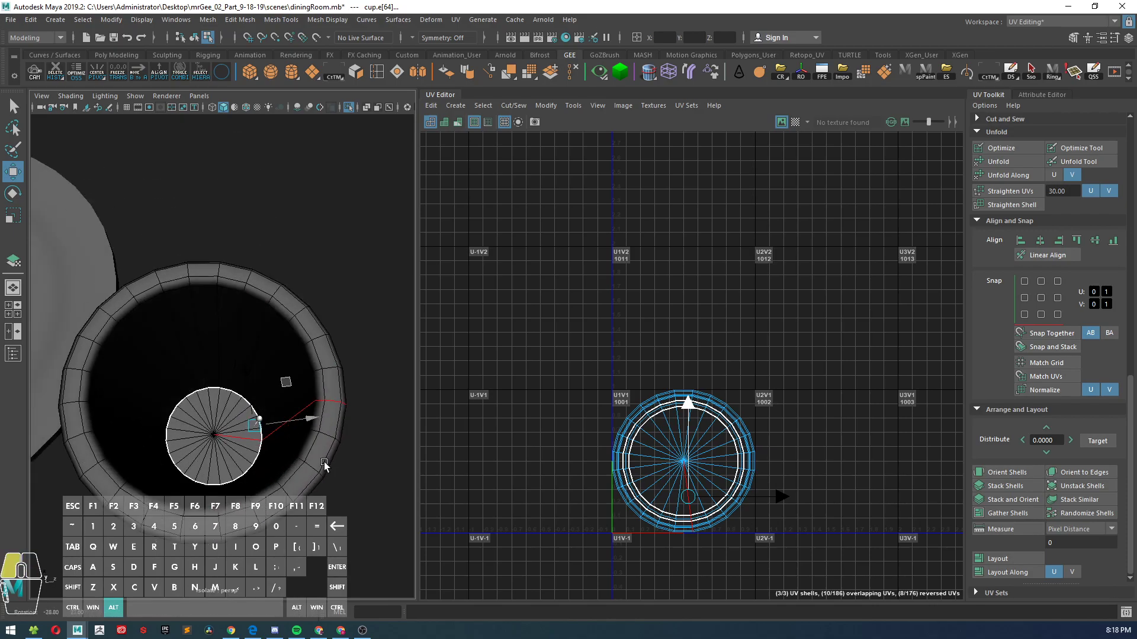
- Add the edge loop around the inner side of the cup's rim to the selection
left_click_drag(321, 407, 349, 351, "alt")
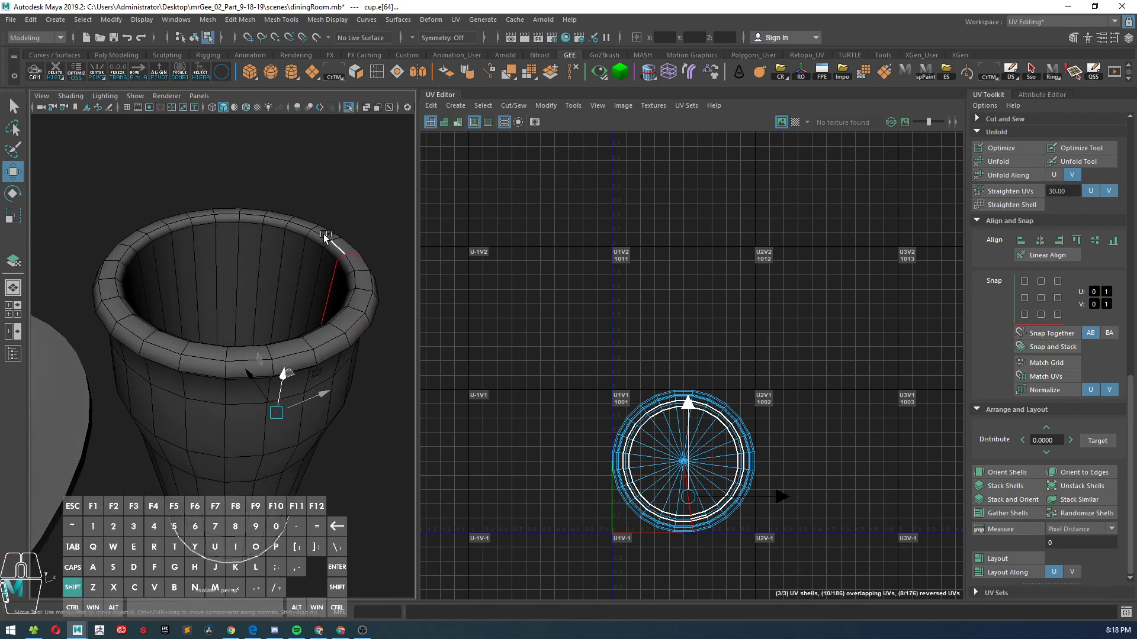
left_click_drag(333, 252, 308, 293, "alt")
right_click_drag(308, 293, 330, 328, "alt")
left_click_drag(329, 328, 296, 345, "alt")
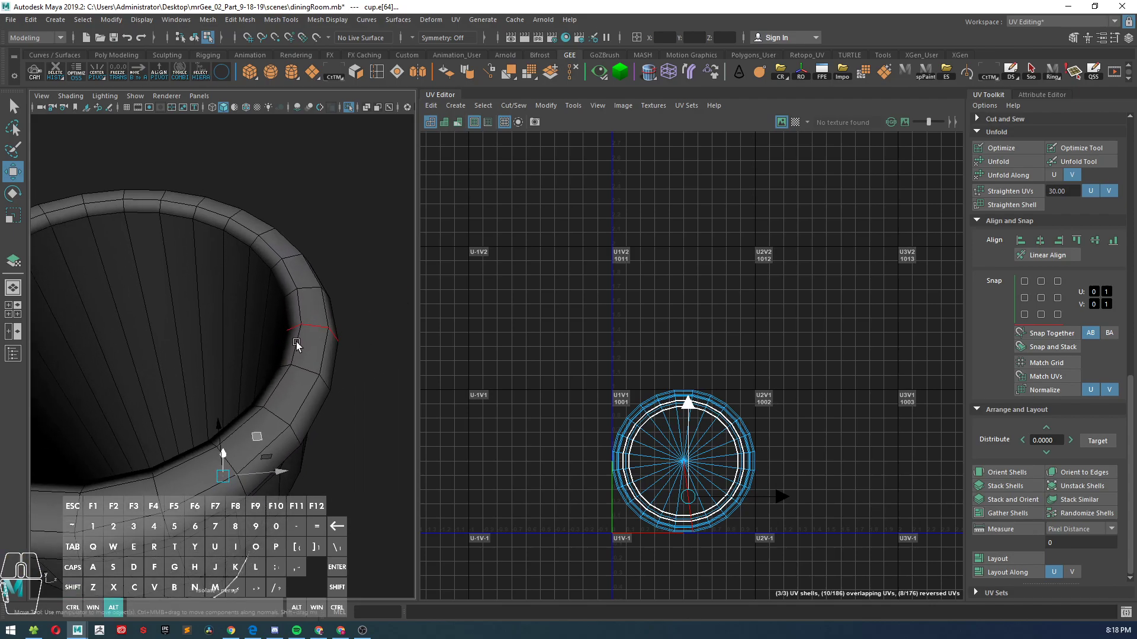
left_click_drag(300, 300, 308, 289, "alt")
double_click(305, 292, "shift")
- Deselect the edges crossing the cup's inner floor and underside, and cut UV seams along the remaining selected edges
right_click_drag(305, 292, 260, 314, "alt")
left_click_drag(260, 314, 251, 415, "alt")
right_click_drag(251, 415, 275, 442, "alt")
left_click(255, 475, "ctrl")
left_click_drag(256, 475, 256, 385, "alt")
left_click_drag(256, 577, 231, 415, "alt")
left_click(263, 474, "ctrl")
left_click_drag(346, 491, 292, 469, "alt")
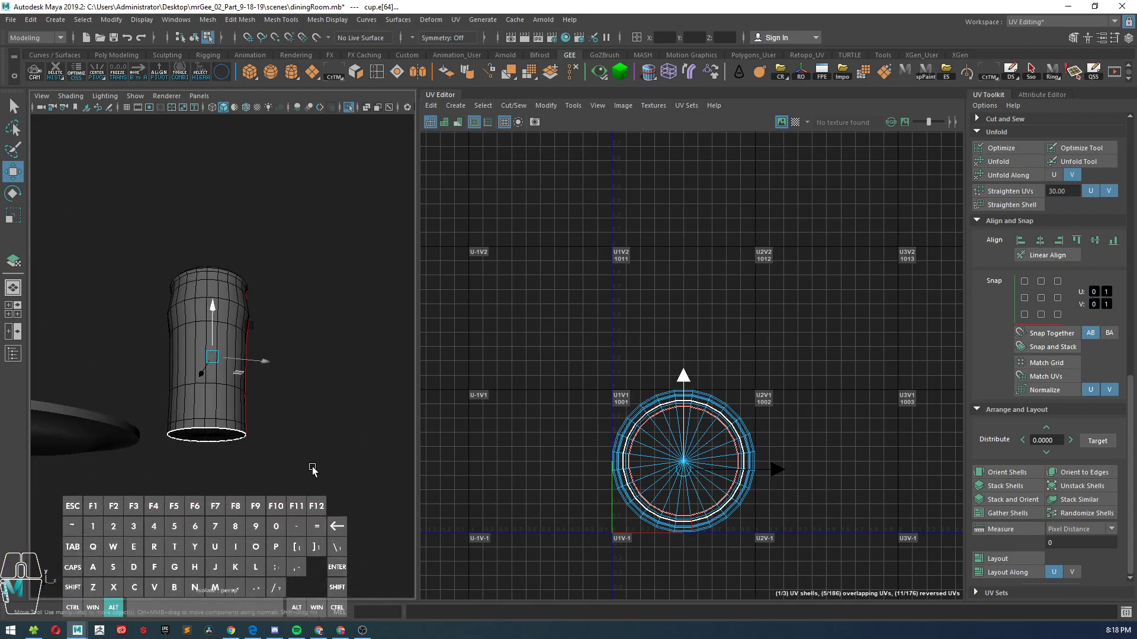
right_click_drag(564, 362, 576, 394, "shift")
- Unfold all of the cup's shells, move the outer wall shell clear of the others and rotate it upright
left_click_drag(578, 343, 782, 592)
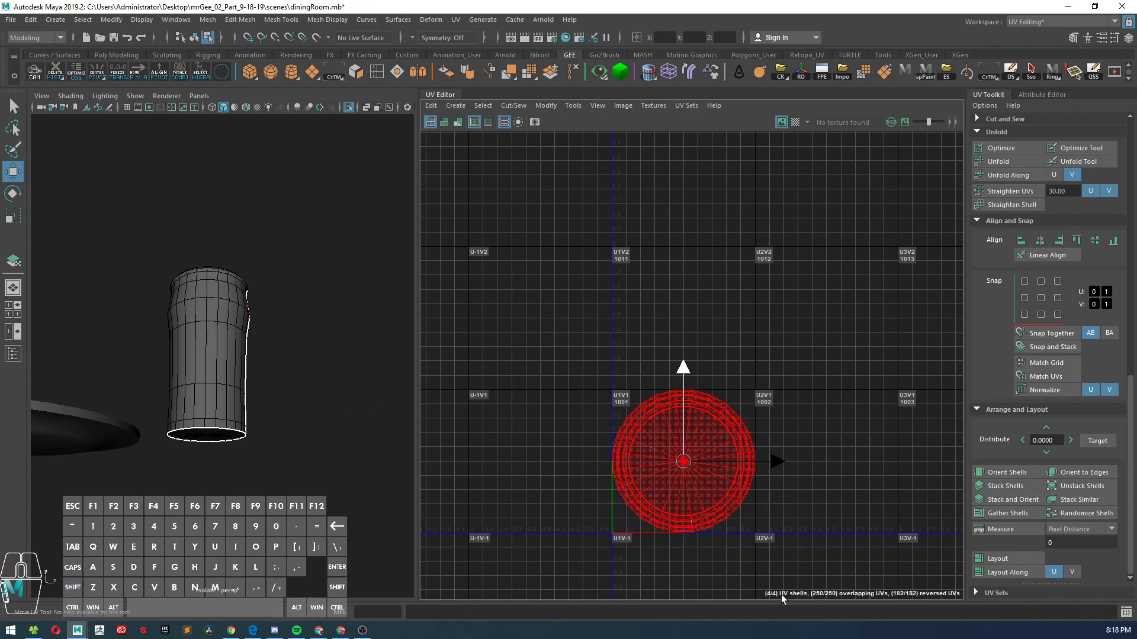
right_click_drag(720, 488, 587, 351, "shift")
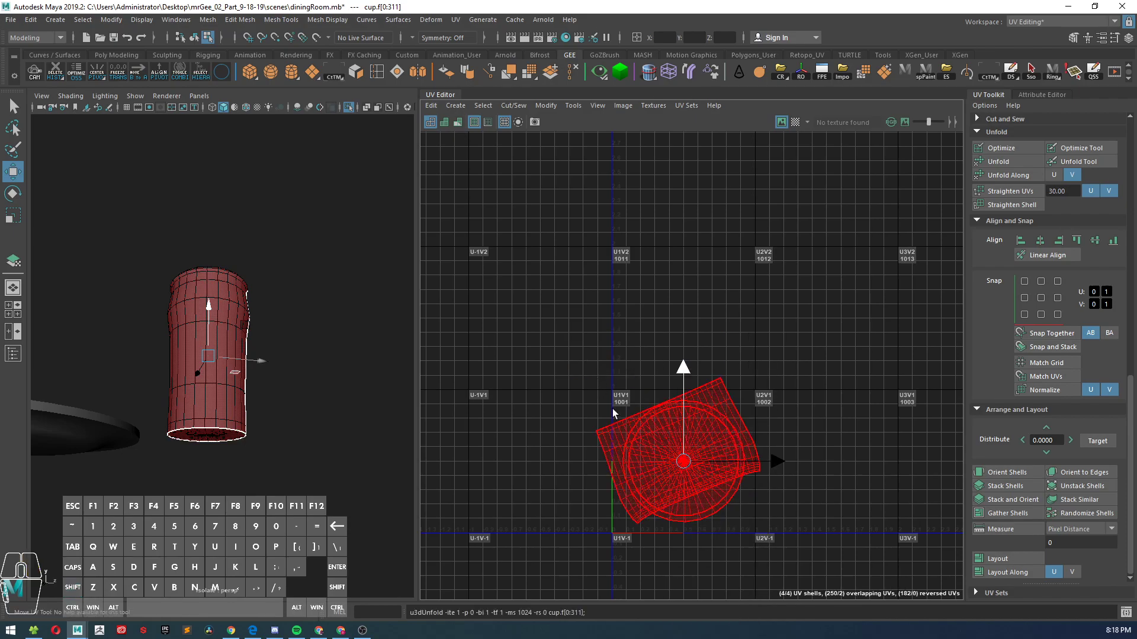
scroll(652, 487, "up", 1)
left_click(642, 488)
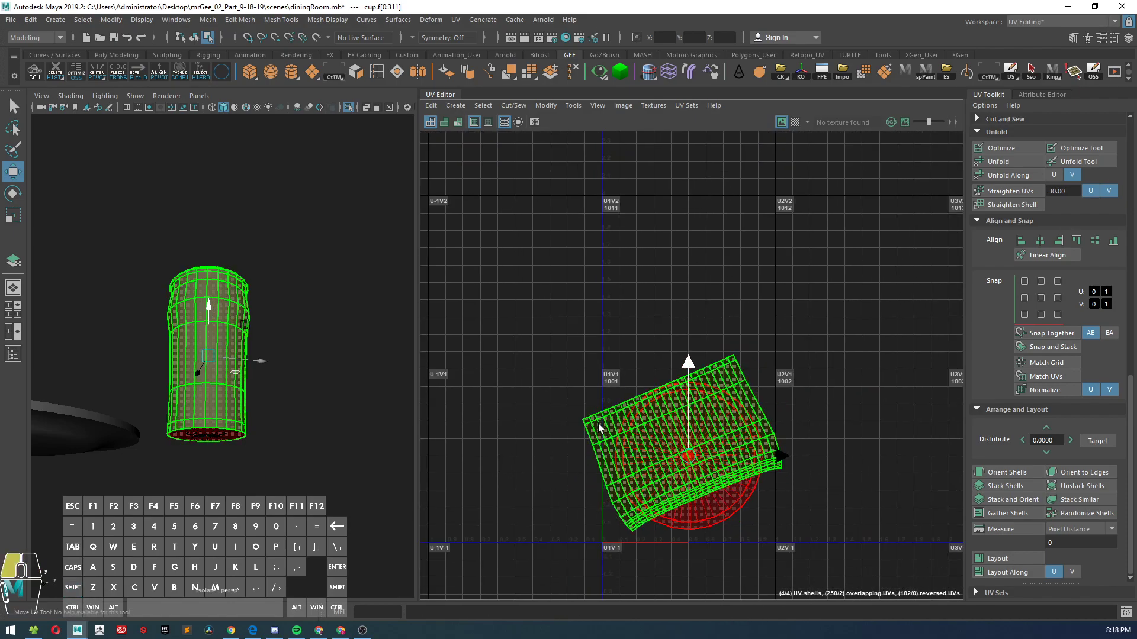
left_click_drag(689, 454, 599, 304)
key("e")
left_click_drag(686, 308, 523, 289)
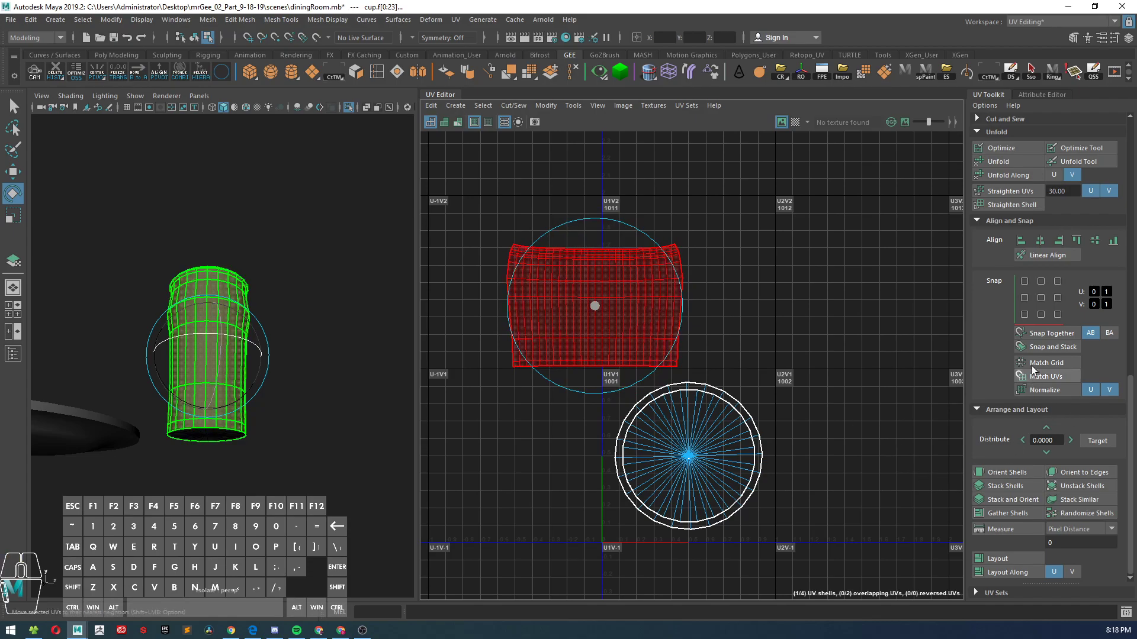
- Orient the cup's outer wall shell and straighten its UVs in U and V with an angle of 30
left_click(1020, 471)
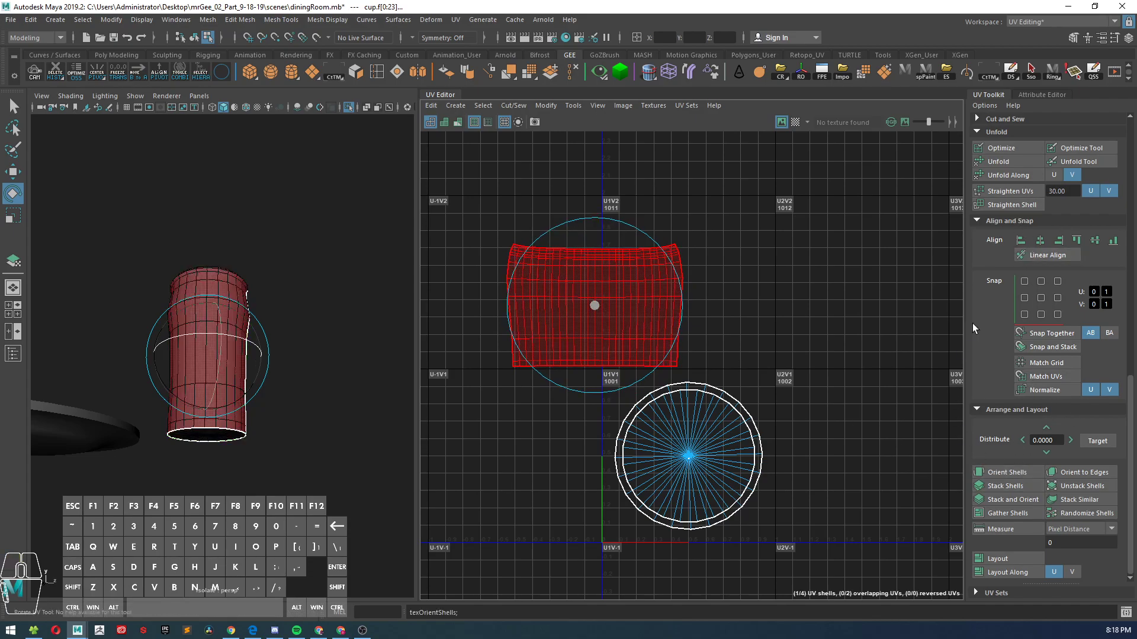
scroll(1001, 340, "up", 3)
left_click(1014, 334)
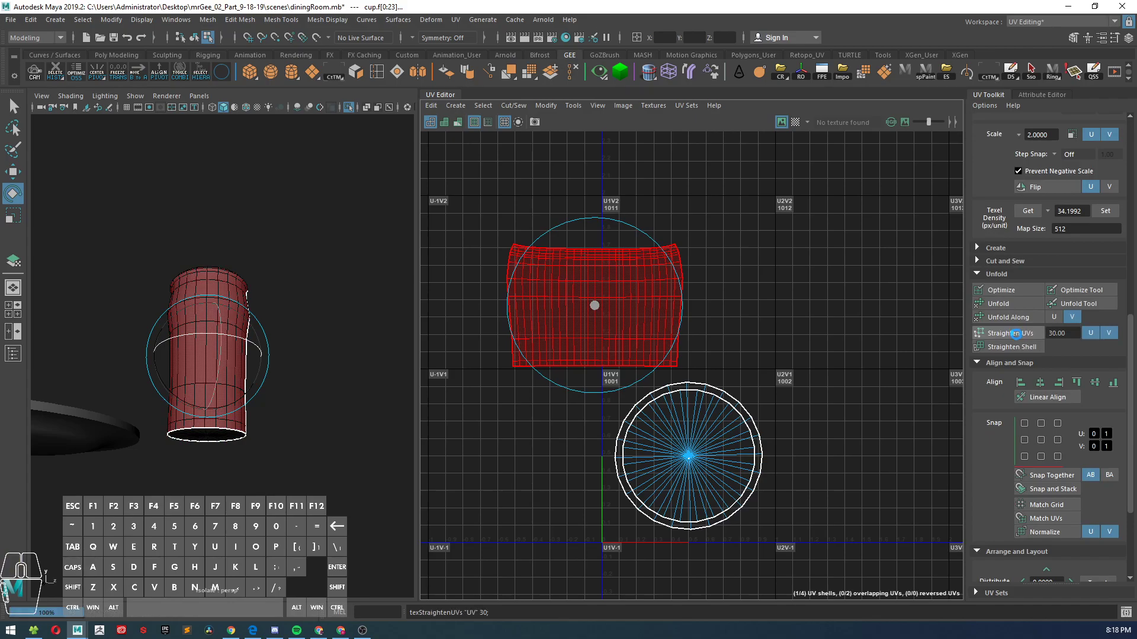
scroll(652, 290, "down", 1)
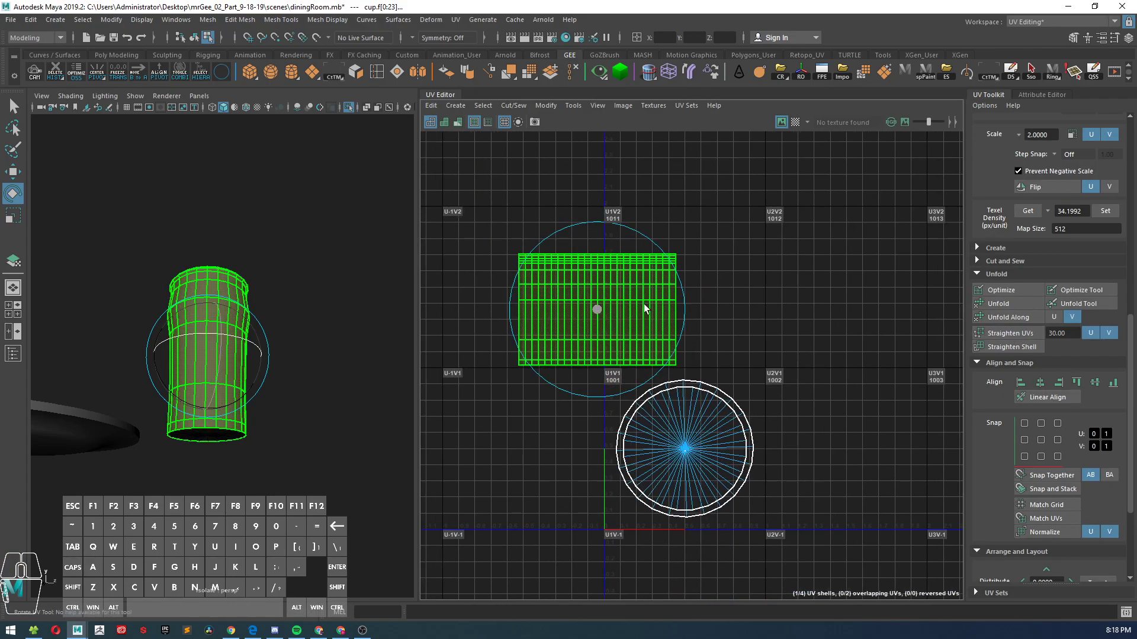
- Select all of the cup's shells and lay them out inside the first UV tile
right_click_drag(522, 275, 483, 260)
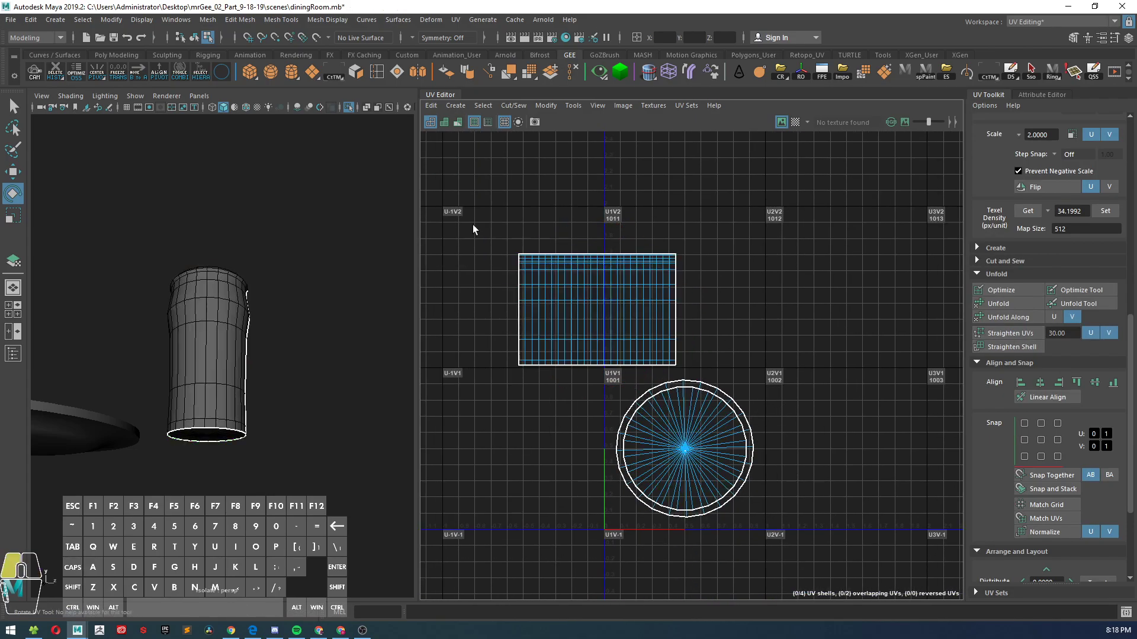
left_click_drag(499, 207, 772, 500)
right_click_drag(698, 451, 587, 397, "shift")
left_click(795, 425)
- Orient the tilted inner wall shell so its borders align with the UV grid
scroll(761, 456, "up", 2)
middle_click_drag(761, 461, 777, 388, "alt")
left_click(610, 405)
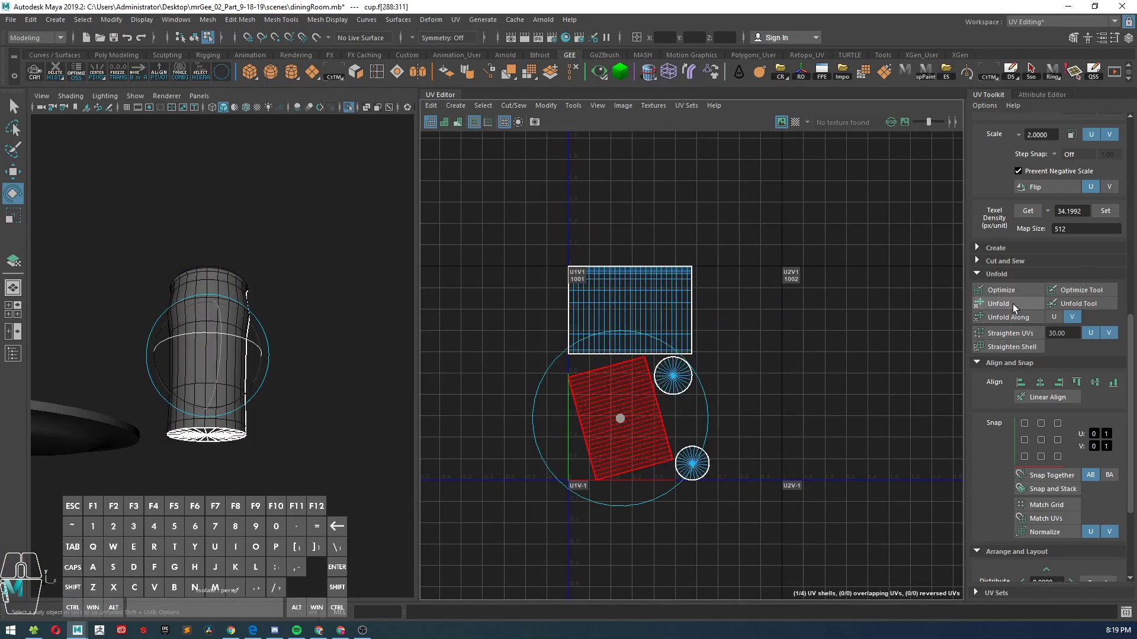
scroll(1007, 391, "down", 3)
left_click(1006, 473)
left_click(800, 377)
- Move the two circular base shells next to the outer wall shell, one above the other
scroll(734, 384, "up", 2)
left_click(651, 364)
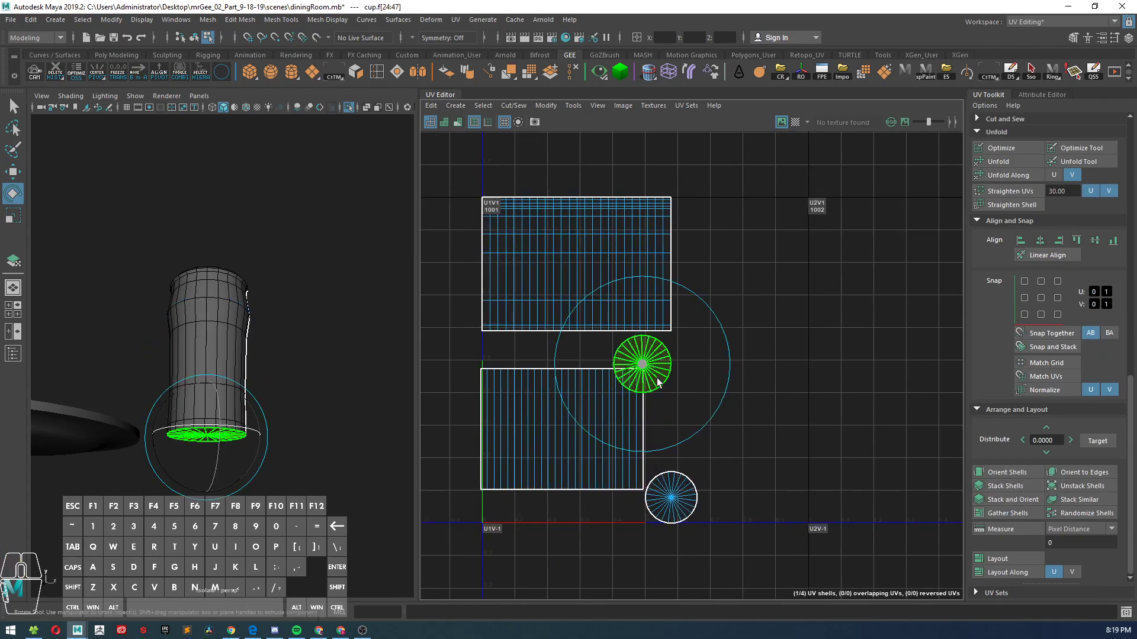
key("w")
left_click_drag(642, 364, 717, 238)
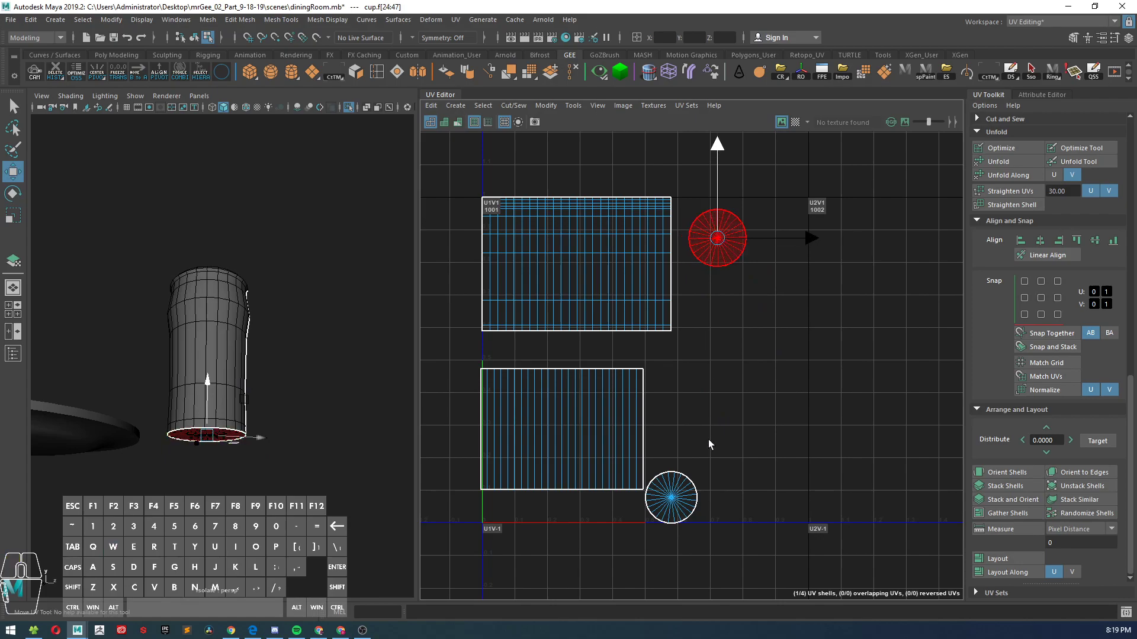
left_click(675, 492)
left_click_drag(675, 492, 719, 311)
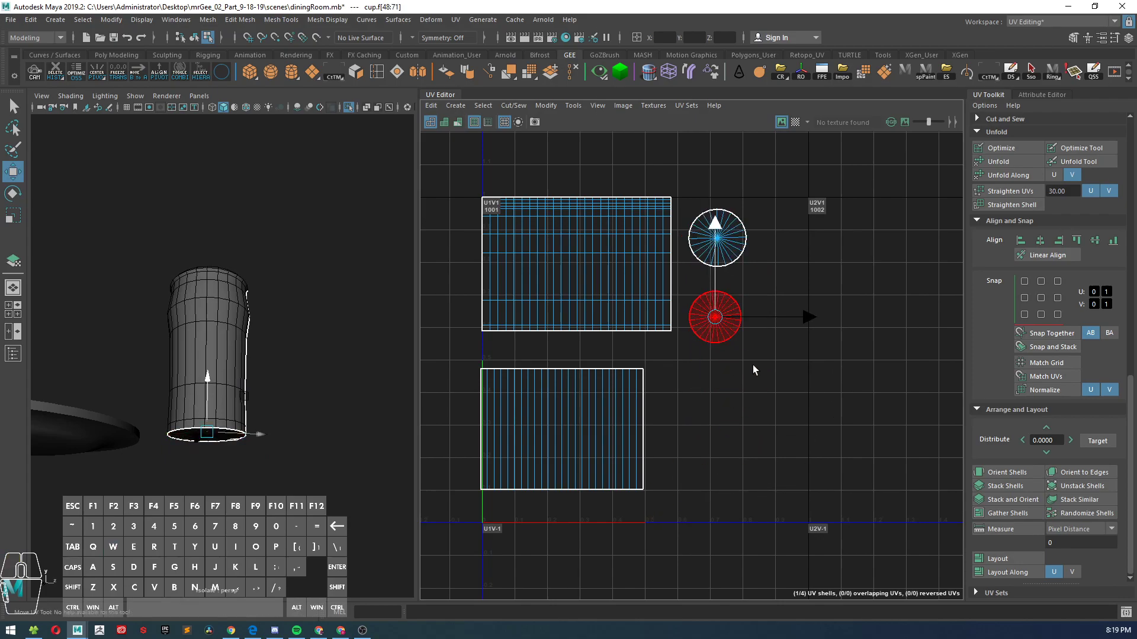
- Select all four cup shells and run Layout to repack them in the first UV tile
scroll(744, 355, "down", 2)
left_click(730, 409)
left_click_drag(561, 236, 836, 552)
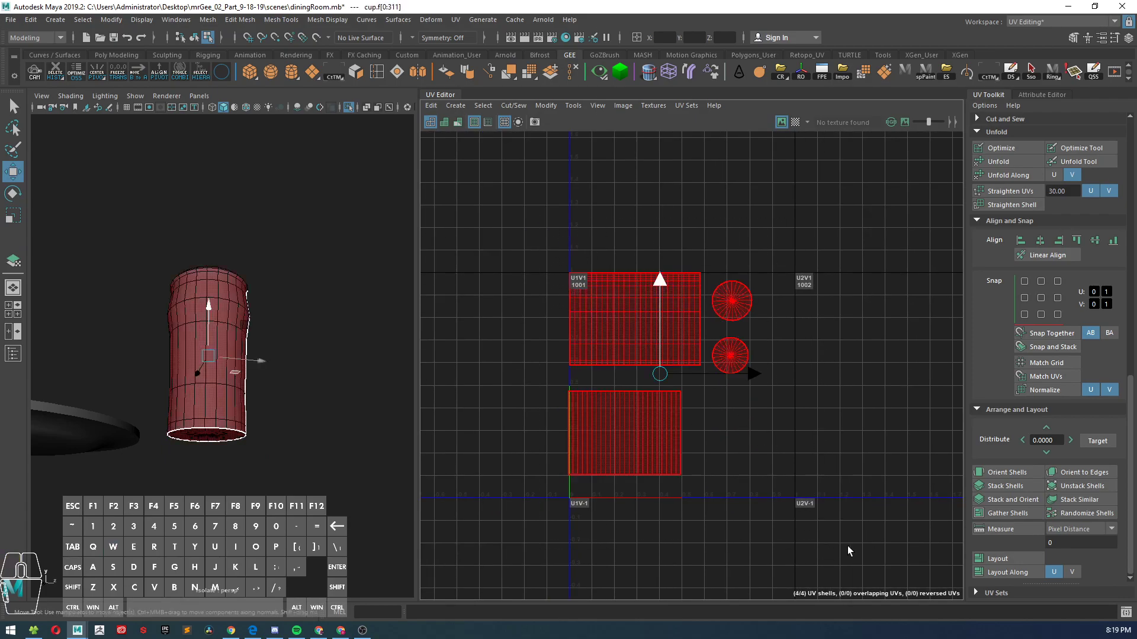
left_click(997, 559)
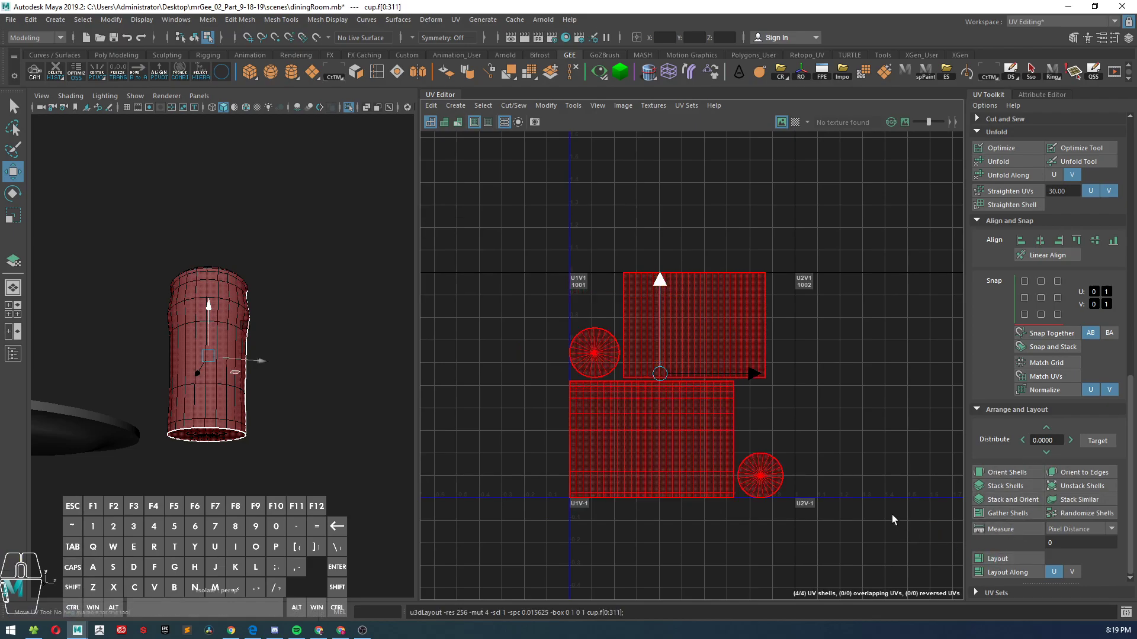
scroll(799, 410, "up", 3)
left_click(801, 393)
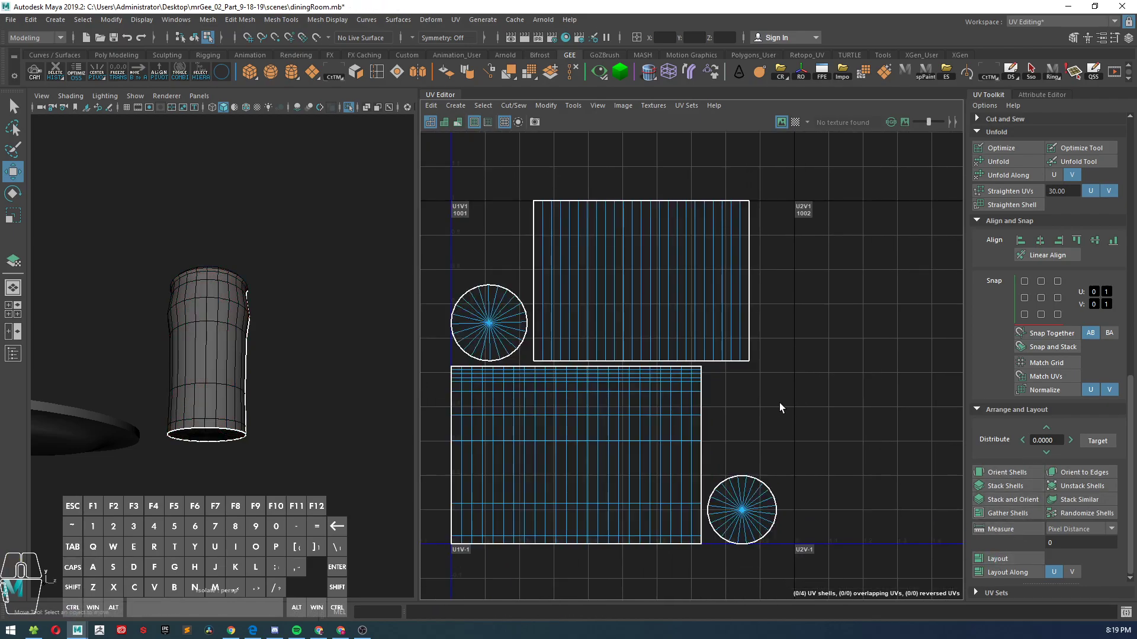
- Move the larger circular shell beside the outer wall shell, directly above the smaller circular shell
left_click(485, 314)
left_click_drag(500, 338, 759, 409)
left_click(680, 254)
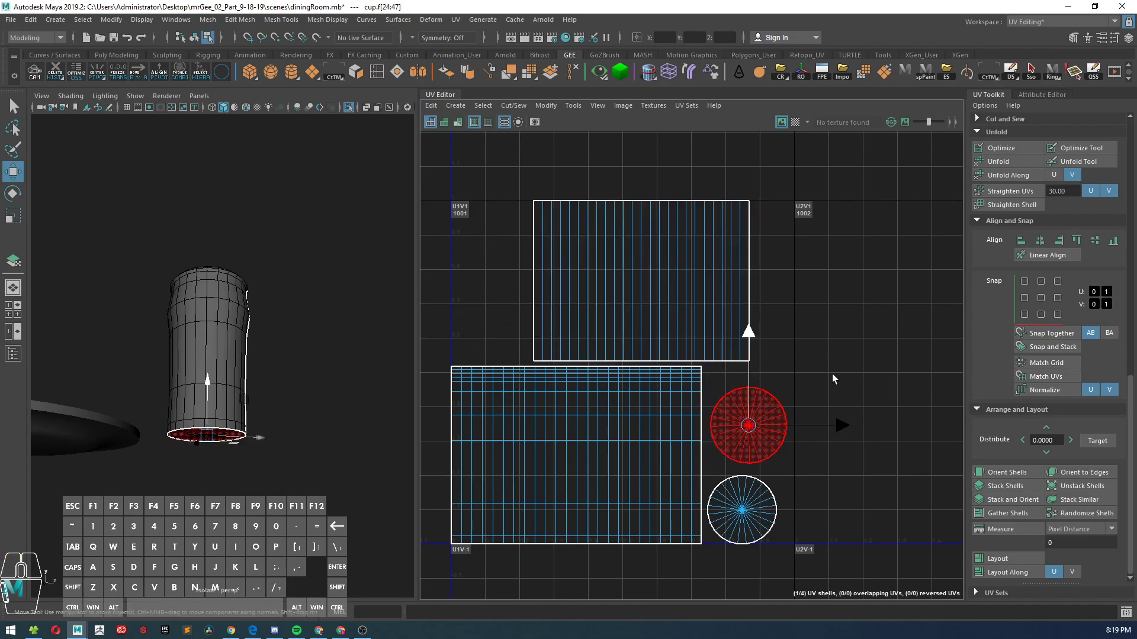
left_click(828, 379)
scroll(697, 377, "down", 1)
scroll(696, 378, "down", 1)
scroll(675, 386, "up", 1)
scroll(259, 318, "down", 4)
- Return the cup to object mode and compare the UV layouts of the cup and the plate
left_click_drag(259, 318, 225, 357, "alt")
left_click(216, 351)
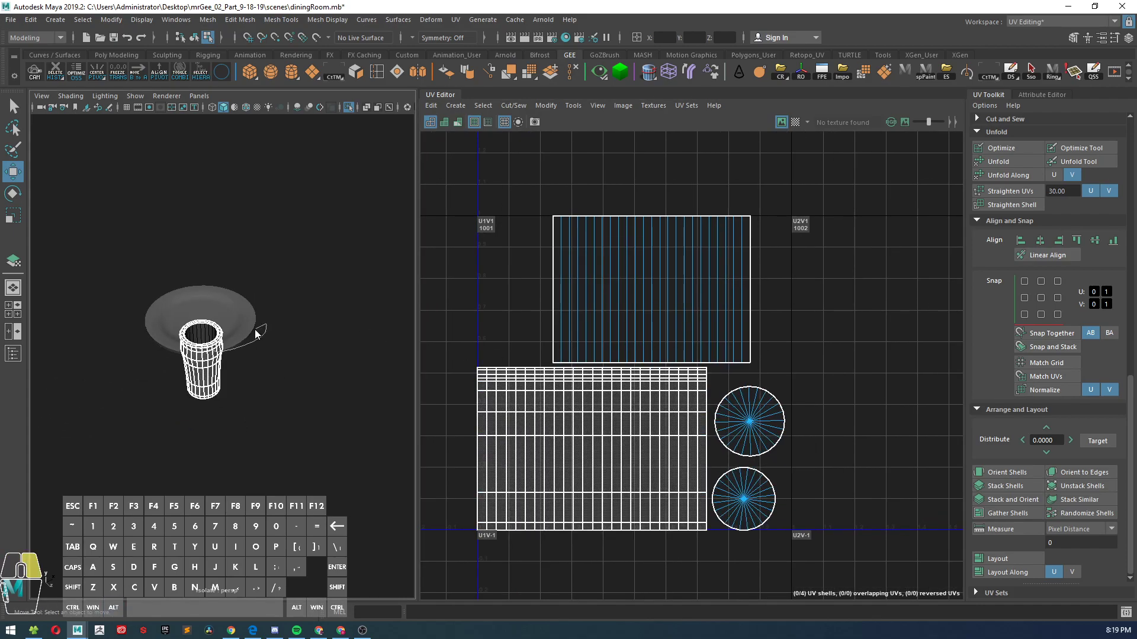
right_click(211, 301)
left_click(289, 295)
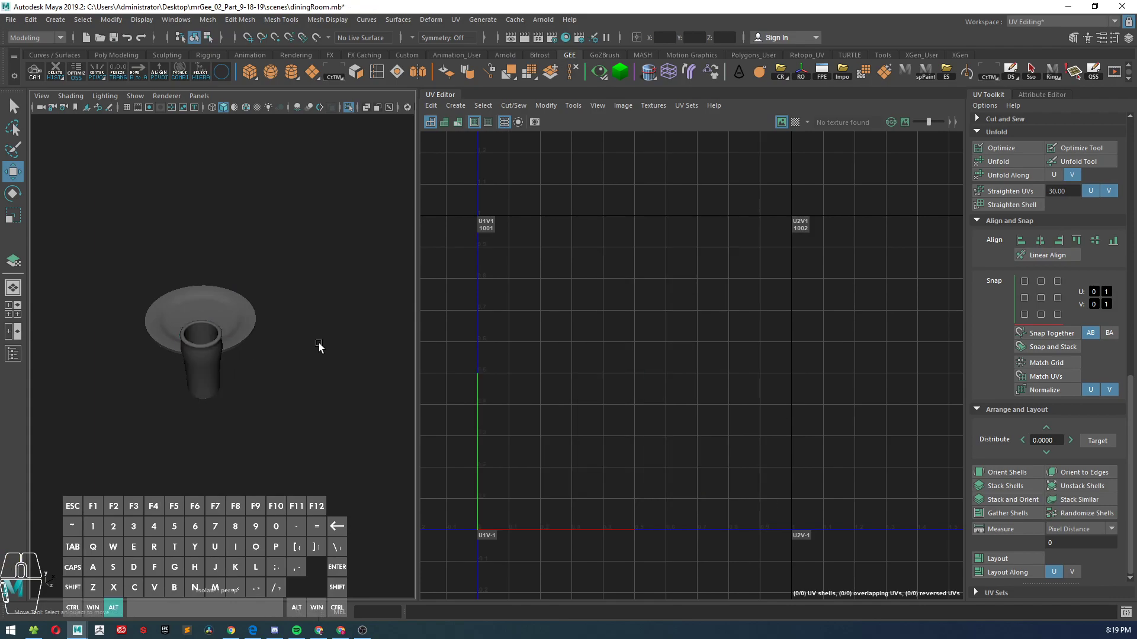
left_click_drag(322, 343, 214, 335, "alt")
left_click(213, 333)
left_click(272, 337, "shift")
right_click_drag(325, 373, 308, 367, "alt")
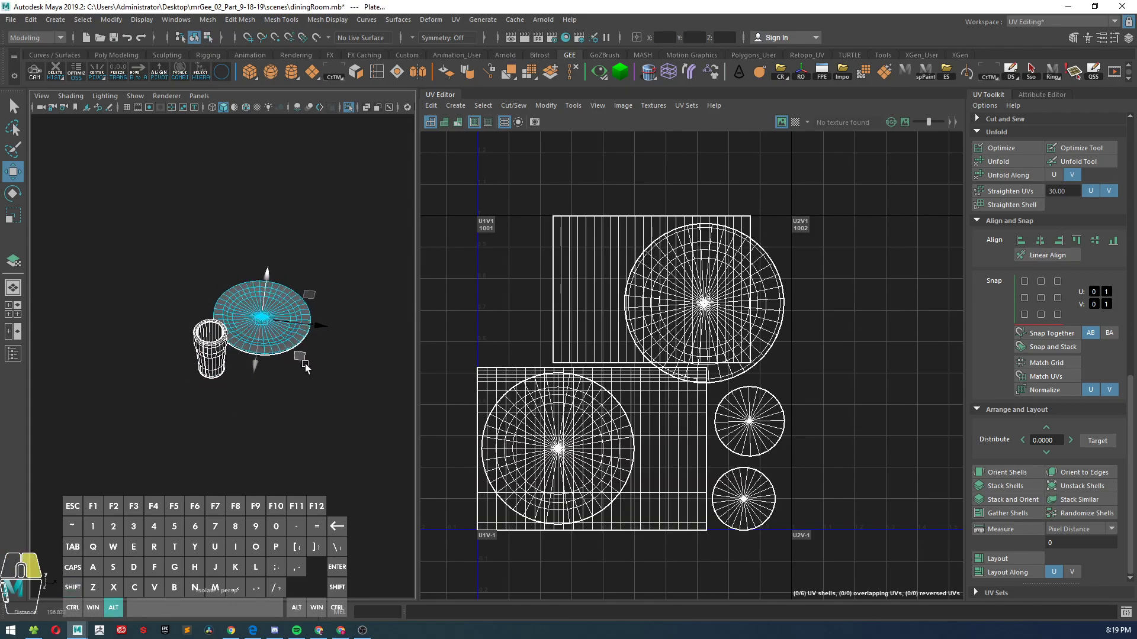
left_click_drag(308, 368, 295, 354, "alt")
left_click(261, 428)
left_click(272, 354)
left_click(202, 388)
left_click(214, 371)
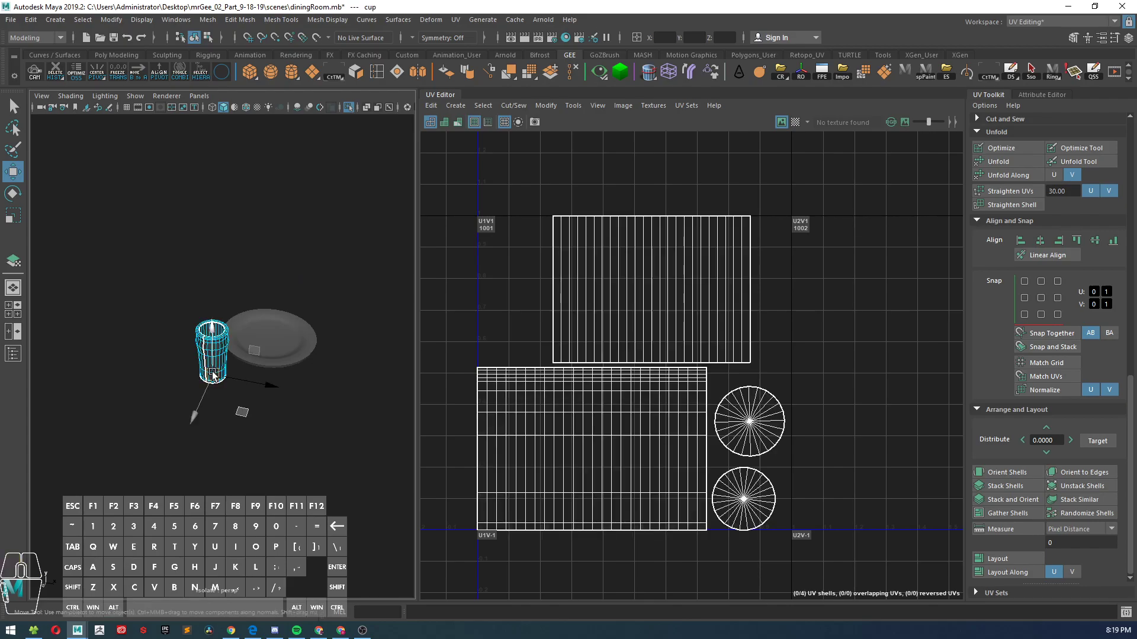
- Hide the finished cup, leave its isolated view and isolate the chair instead
key("ctrl+h")
left_click(349, 108)
left_click_drag(303, 306, 237, 346, "alt")
right_click_drag(236, 344, 231, 345, "alt")
middle_click_drag(256, 327, 270, 348, "alt")
left_click(231, 223)
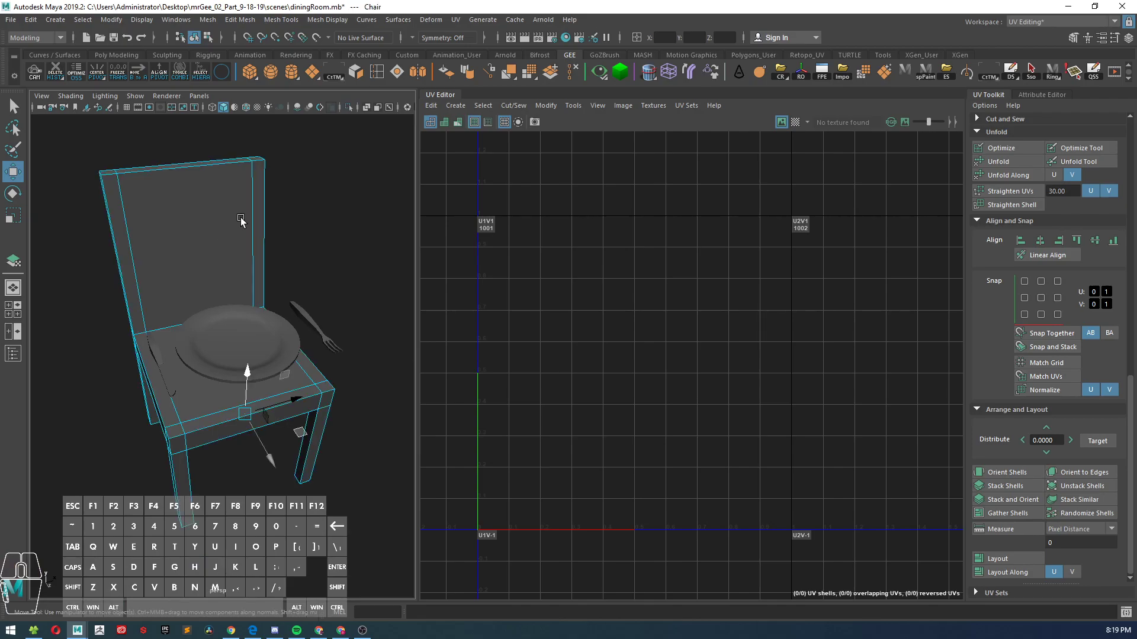
left_click(350, 108)
- Apply an Automatic UV projection to the chair
left_click_drag(266, 225, 322, 254, "alt")
right_click_drag(322, 254, 290, 240, "alt")
left_click(460, 105)
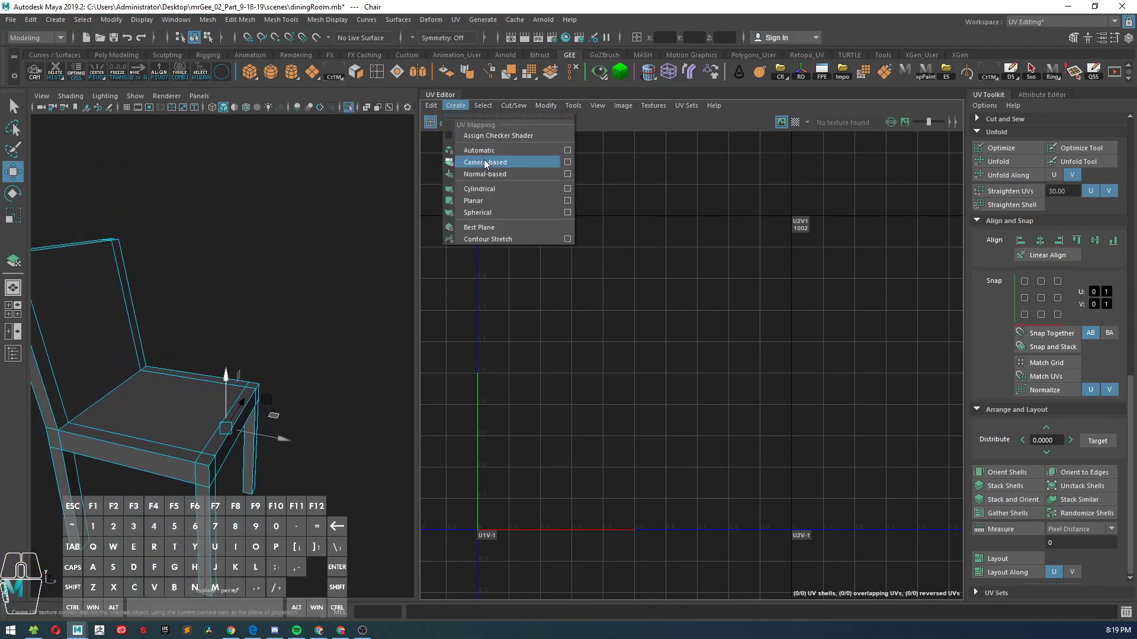
left_click(483, 157)
mouse_move(260, 344)
right_mouse_down("alt")
mouse_move(247, 325)
mouse_move(260, 349)
right_mouse_up("alt")
left_click_drag(261, 349, 213, 393, "alt")
mouse_move(214, 393)
right_mouse_down("alt")
mouse_move(550, 431)
mouse_move(520, 392)
right_mouse_up("alt")
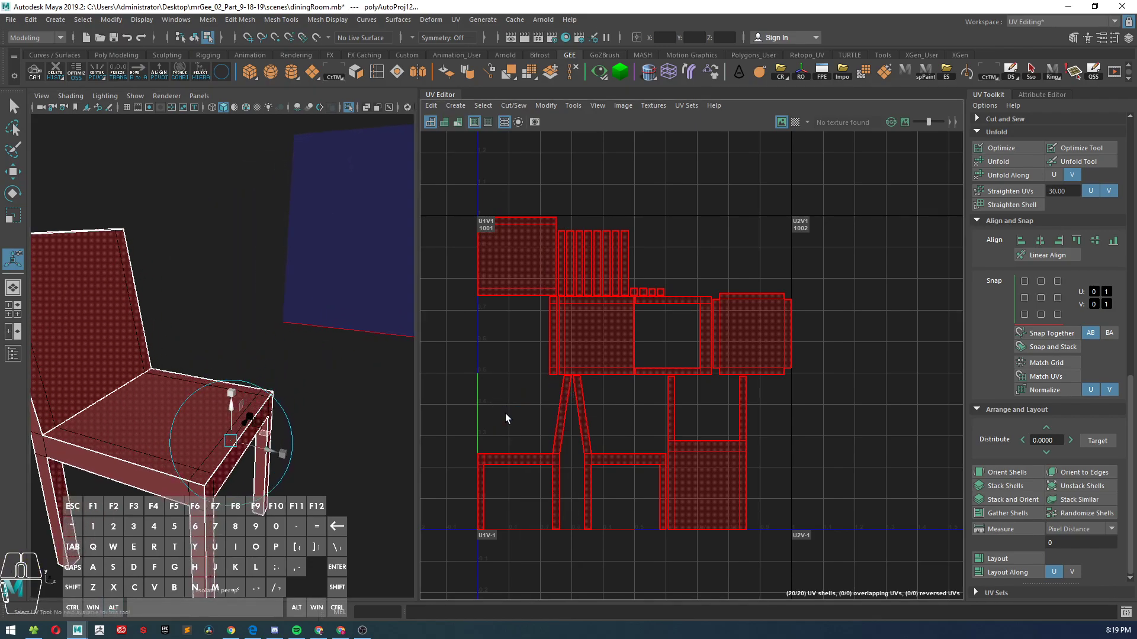
- Cut the chair's UVs along the edges where the backrest side meets the seat frame
left_click_drag(168, 357, 223, 362, "alt")
middle_click_drag(223, 359, 272, 305, "alt")
left_click_drag(101, 417, 228, 389, "alt")
right_click(229, 389)
left_click(232, 268)
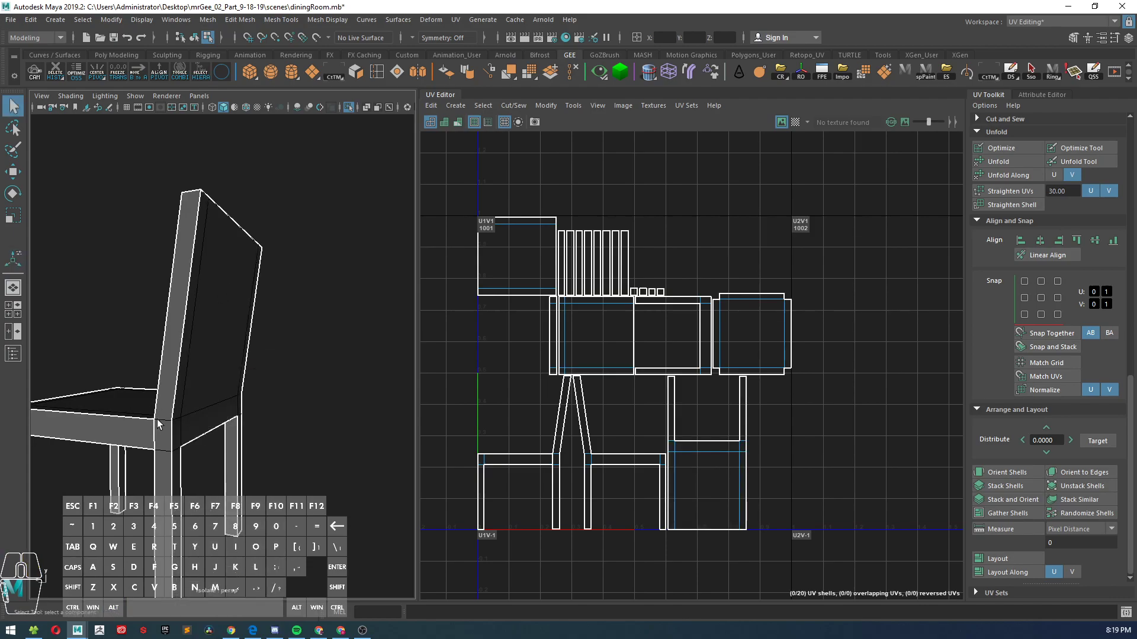
left_click(201, 414)
left_click_drag(202, 413, 126, 389, "alt")
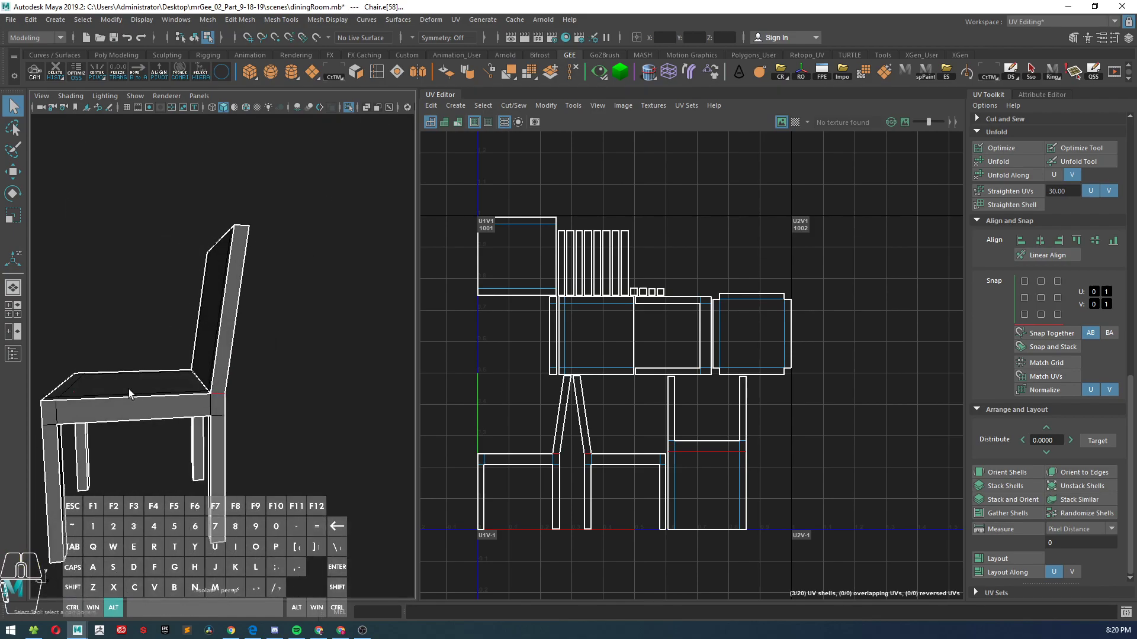
right_click_drag(125, 389, 229, 435, "alt")
right_click(708, 225, "shift")
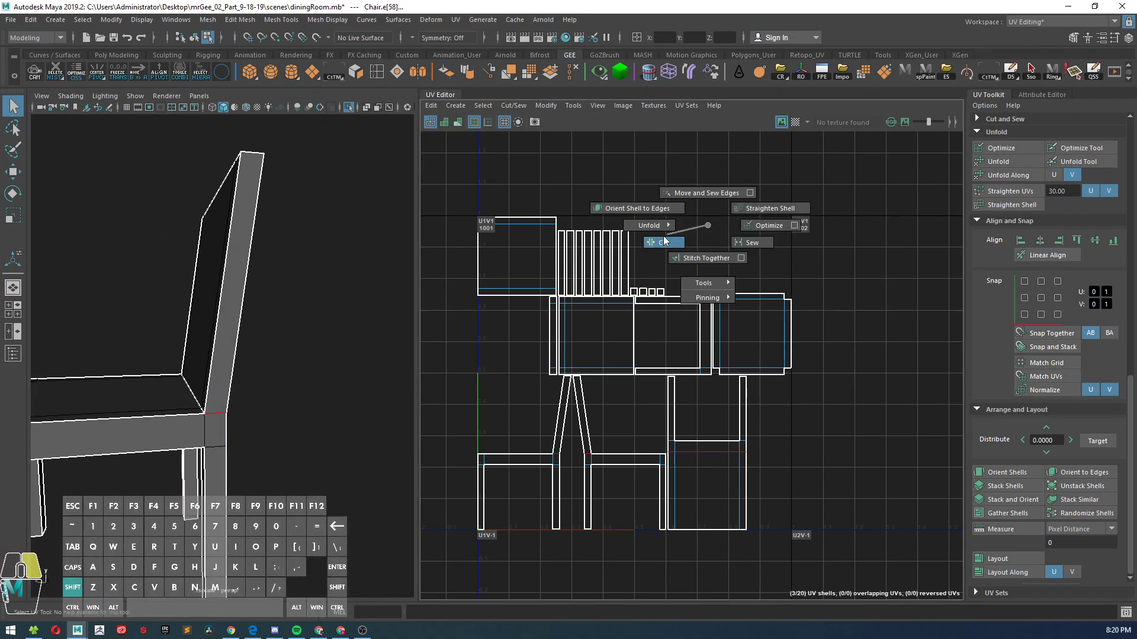
right_click_drag(664, 236, 662, 248, "shift")
- Stitch the backrest's front, back and side shells along its long vertical edges, leaving one rear corner edge as the seam
right_click_drag(331, 308, 243, 328, "alt")
left_click_drag(243, 327, 267, 339, "alt")
right_click_drag(267, 339, 270, 320, "alt")
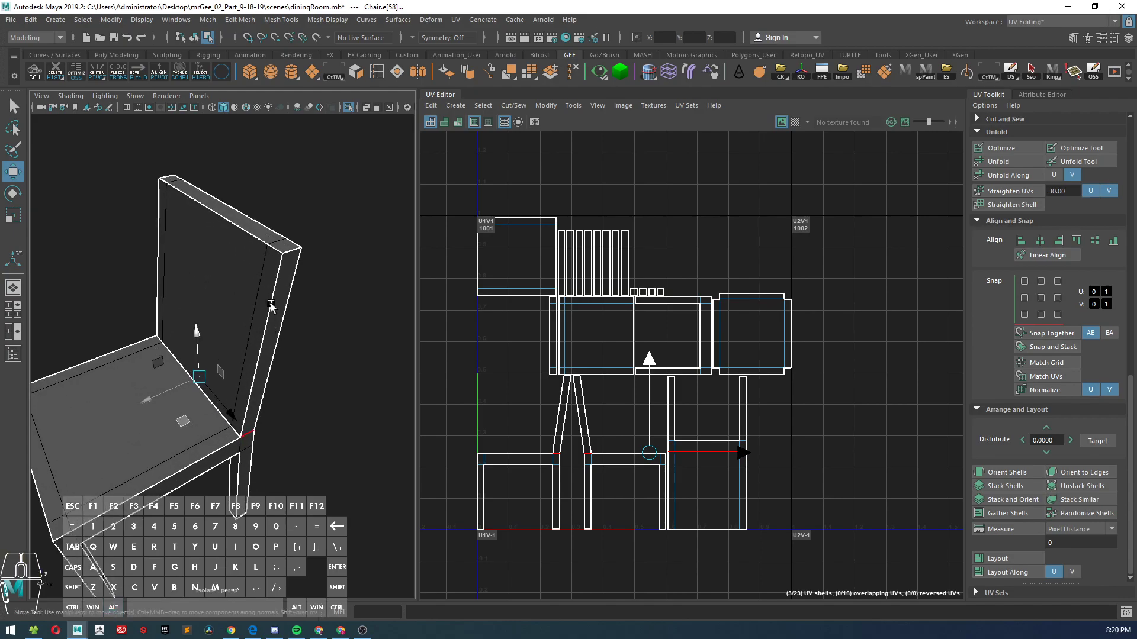
right_click(271, 299)
left_click(274, 297)
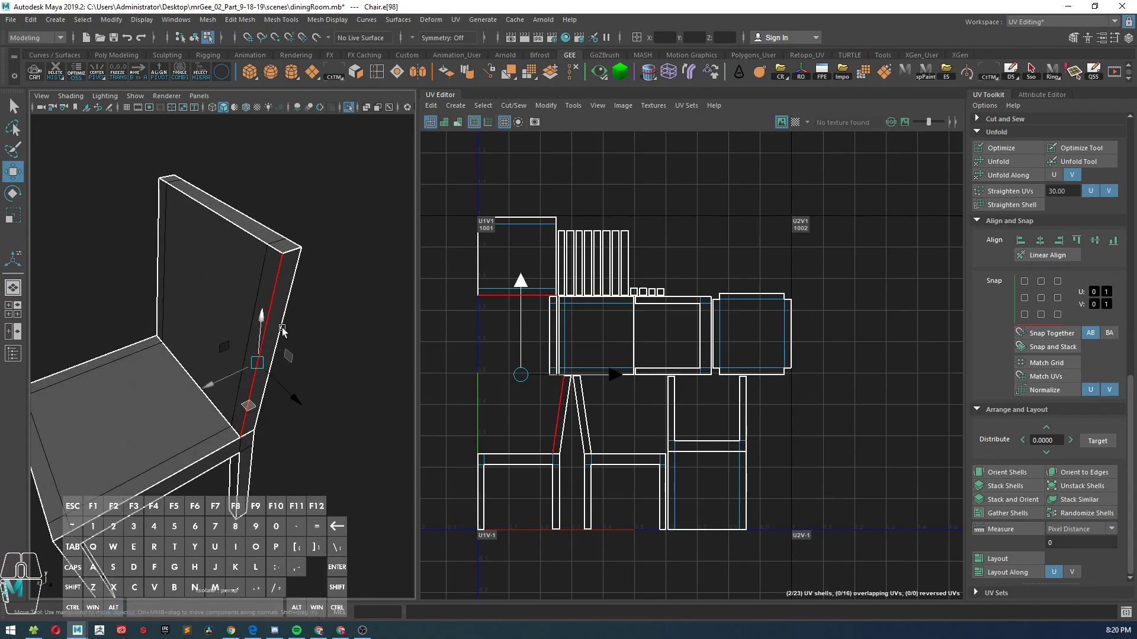
double_click(289, 294, "shift")
right_click_drag(287, 314, 232, 320, "alt")
left_click_drag(232, 319, 155, 329, "alt")
right_click_drag(156, 329, 199, 341, "alt")
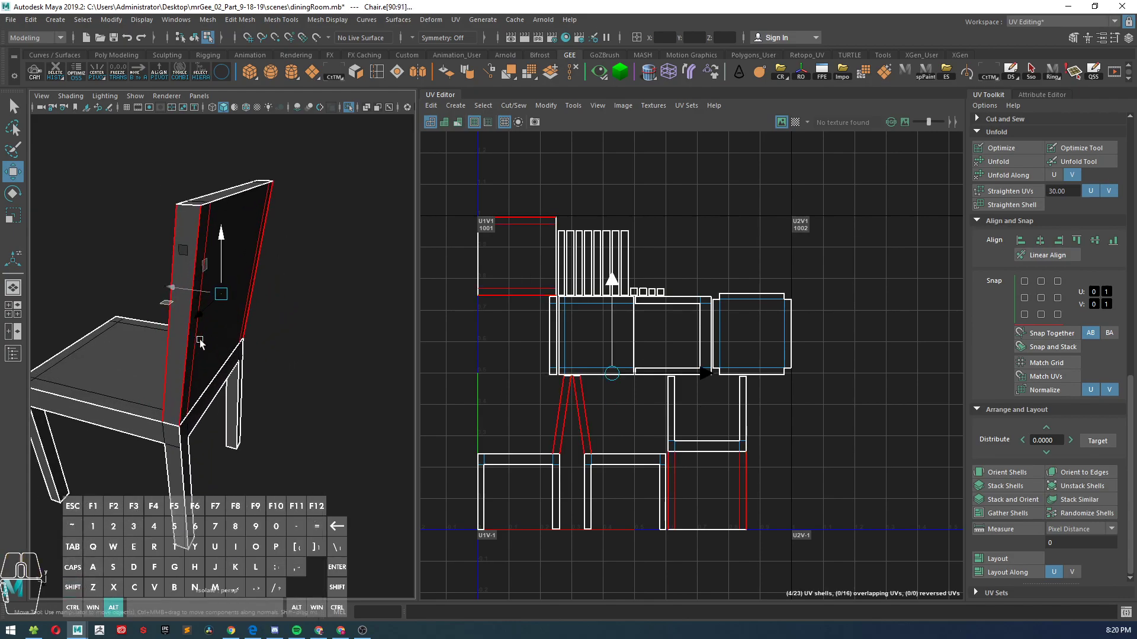
left_click_drag(260, 366, 230, 383, "alt")
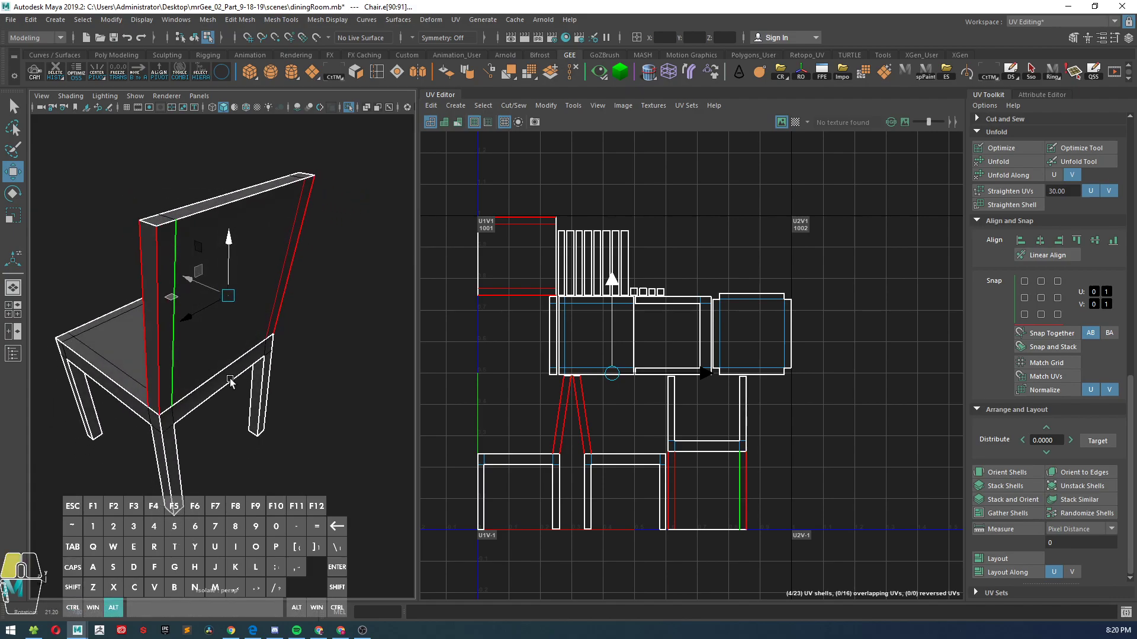
left_click(161, 374, "ctrl")
right_click(705, 211, "shift")
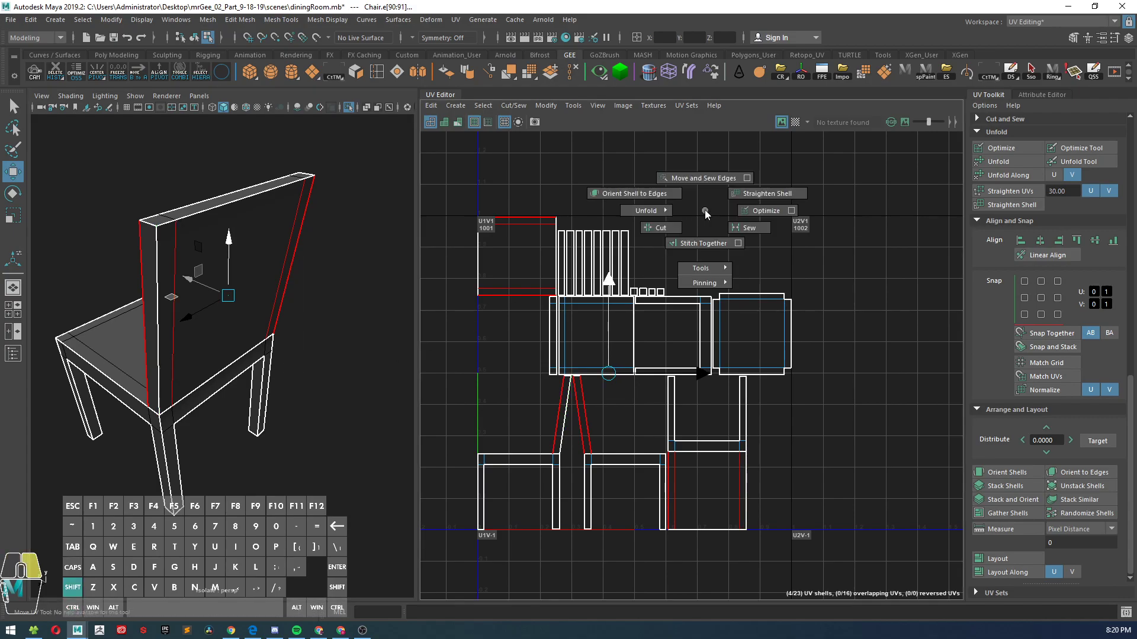
left_click(704, 244)
- Stitch the backrest's top face to its shell along one long top edge
left_click_drag(269, 268, 233, 198, "alt")
right_click_drag(233, 199, 230, 169)
left_click(223, 213)
right_click_drag(293, 288, 276, 252, "alt")
right_click_drag(635, 181, 641, 214, "shift")
- Move the stitched backrest shell into the empty space to the right of the first UV tile
scroll(491, 317, "down", 3)
left_click_drag(265, 351, 219, 328, "alt")
right_click_drag(533, 299, 477, 281)
left_click(504, 273)
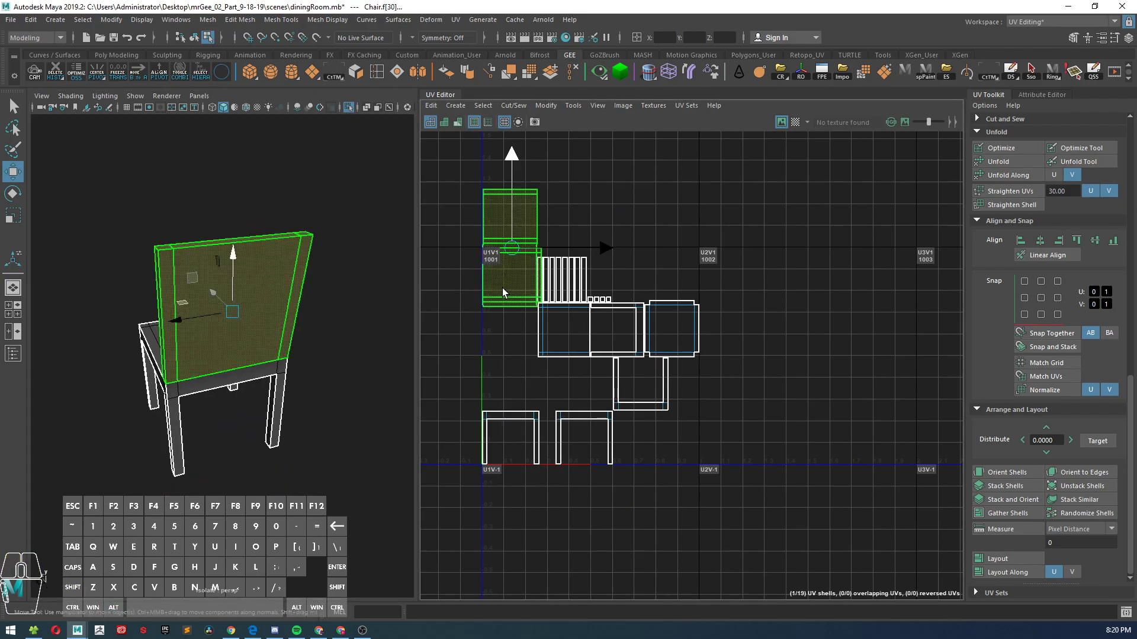
left_click_drag(509, 264, 782, 344)
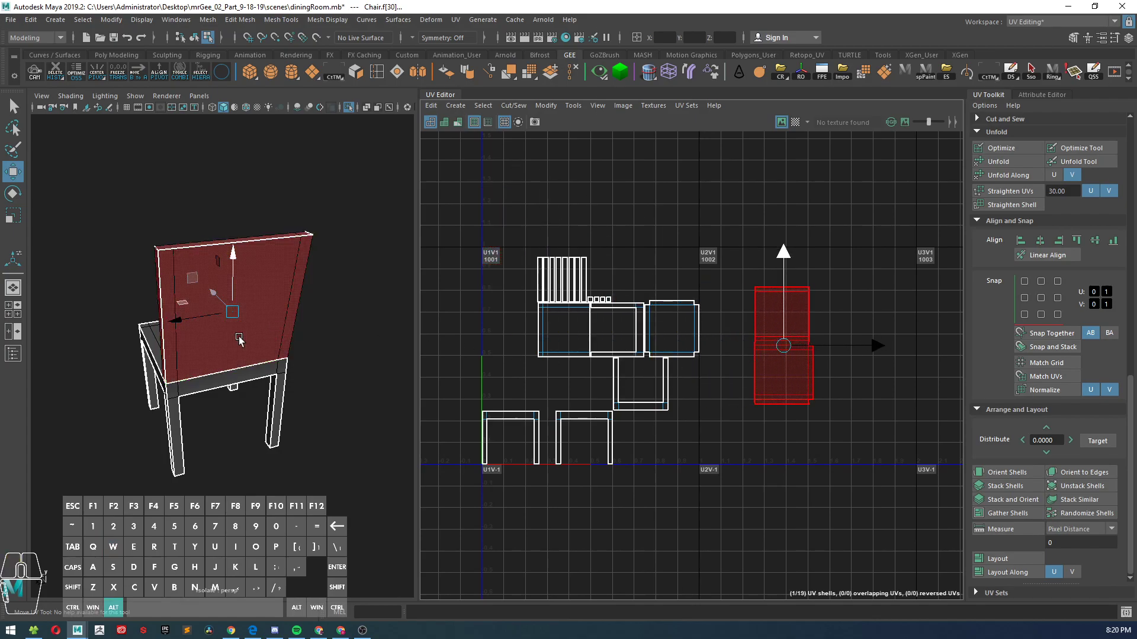
- Select the edges where the rear legs meet the seat frame on the chair
left_click_drag(235, 336, 258, 307, "alt")
right_click_drag(259, 307, 243, 385, "alt")
middle_click_drag(276, 396, 323, 332, "alt")
left_click_drag(323, 332, 225, 379, "alt")
right_click_drag(226, 382, 256, 303)
left_click(252, 370)
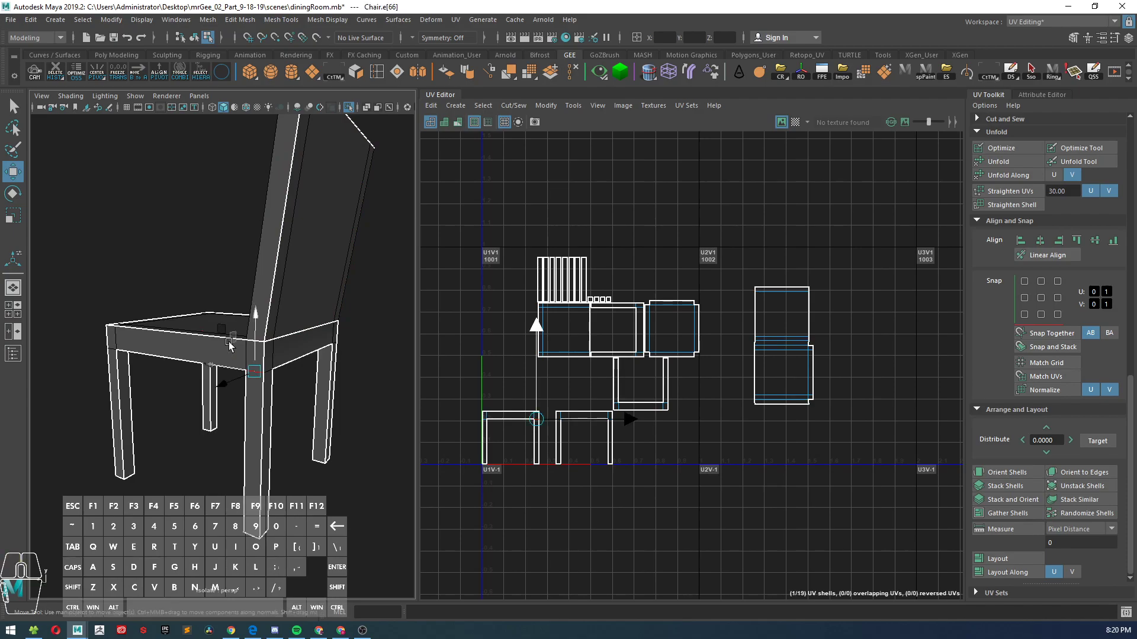
left_click_drag(161, 363, 198, 287, "alt")
right_click_drag(197, 286, 214, 340, "alt")
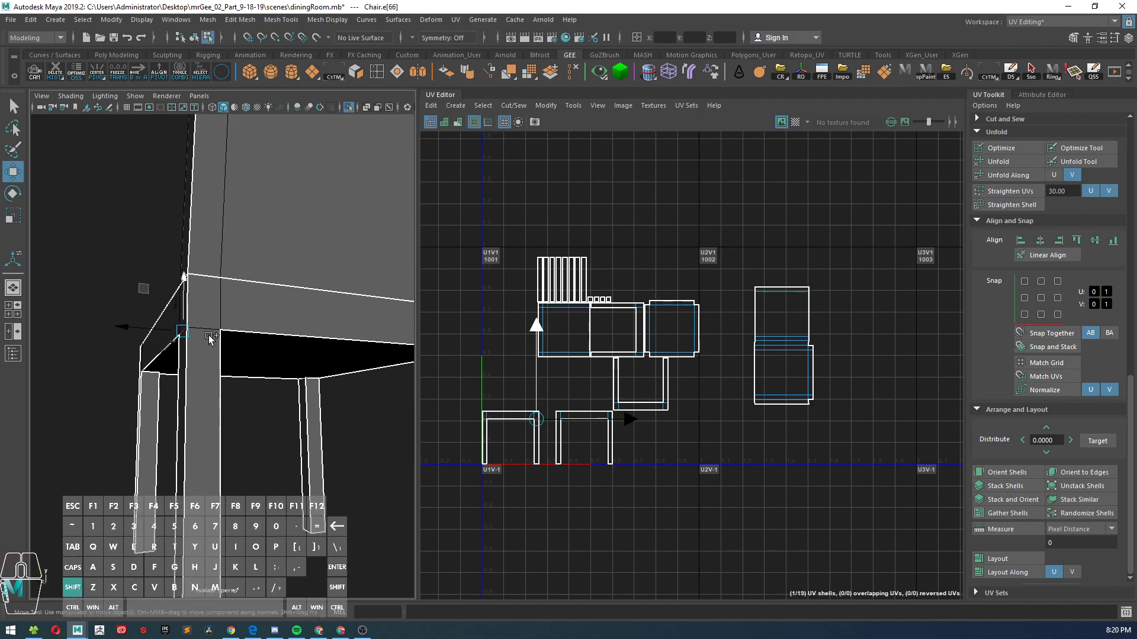
left_click(211, 337, "shift")
left_click_drag(284, 365, 230, 365, "alt")
left_click_drag(364, 341, 205, 302, "alt")
left_click_drag(204, 344, 191, 422, "alt")
left_click(195, 417, "shift")
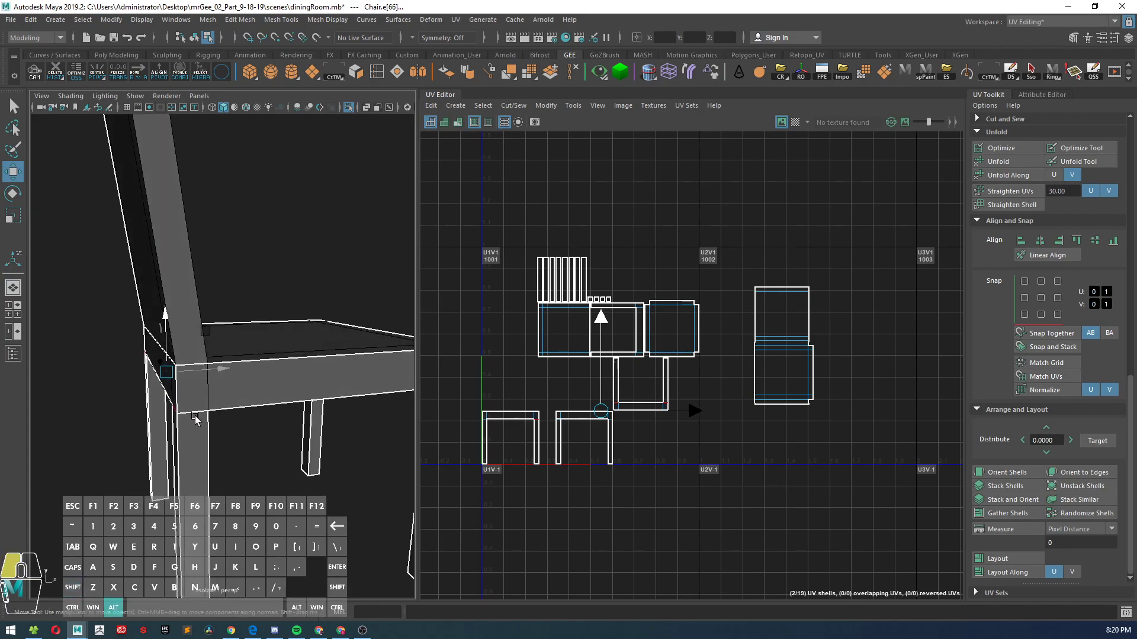
- Add the remaining leg-top edges to the selection and cut all four legs from the seat frame's UVs
right_click_drag(196, 417, 254, 439, "alt")
left_click_drag(254, 439, 179, 389, "alt")
left_click(213, 375, "shift")
left_click(115, 360, "shift")
left_click(277, 356, "shift")
left_click_drag(323, 388, 184, 382, "alt")
left_click(184, 379, "shift")
left_click_drag(279, 414, 391, 402, "alt")
right_click_drag(693, 442, 651, 459, "shift")
left_click_drag(326, 366, 293, 374, "alt")
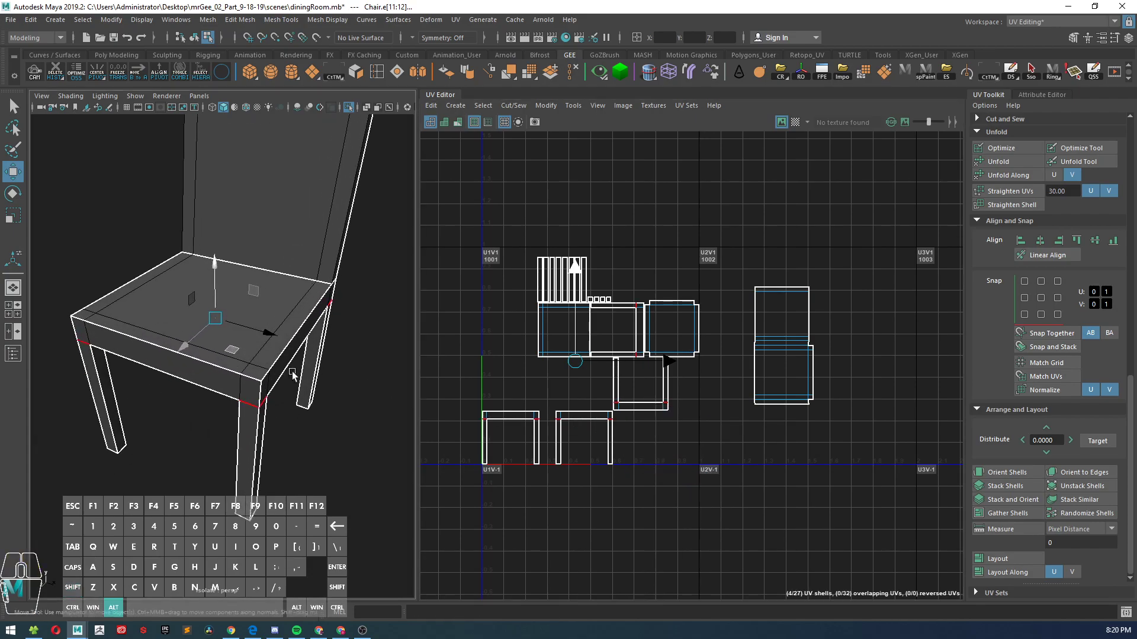
- Move the seat's top shell into the empty area to the left of the other shells
right_click(616, 406)
right_click_drag(610, 379, 564, 387)
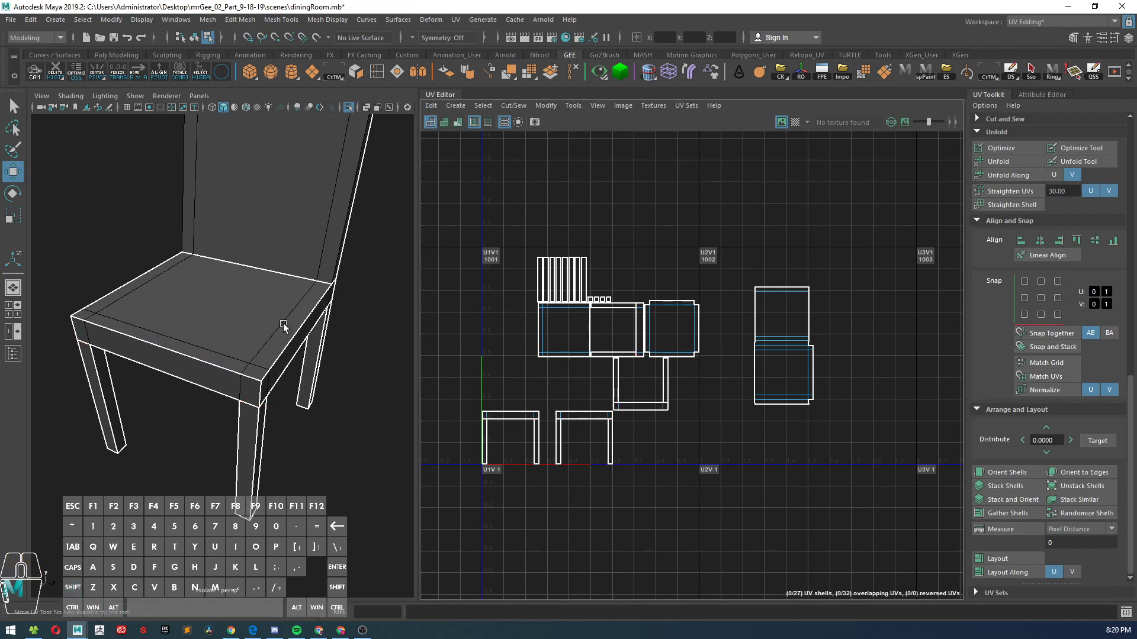
left_click(261, 312)
scroll(533, 341, "up", 3)
left_click_drag(580, 325, 507, 354)
- Stitch the seat shells along the seat top's front and side edges and the front rail's lower edge, excluding the rear edge
right_click_drag(520, 349, 509, 314)
double_click(488, 314)
mouse_move(285, 315)
left_mouse_down("alt")
mouse_move(251, 323)
mouse_move(175, 307)
mouse_move(203, 294)
mouse_move(332, 330)
mouse_move(304, 306)
left_mouse_up("alt")
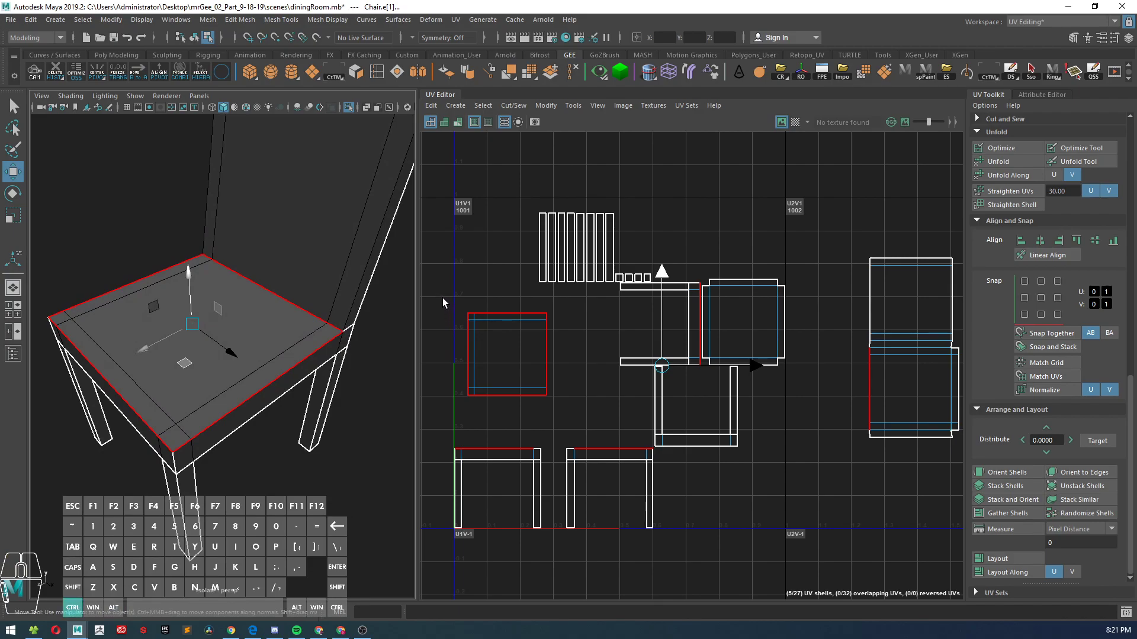
left_click_drag(570, 304, 545, 415, "ctrl")
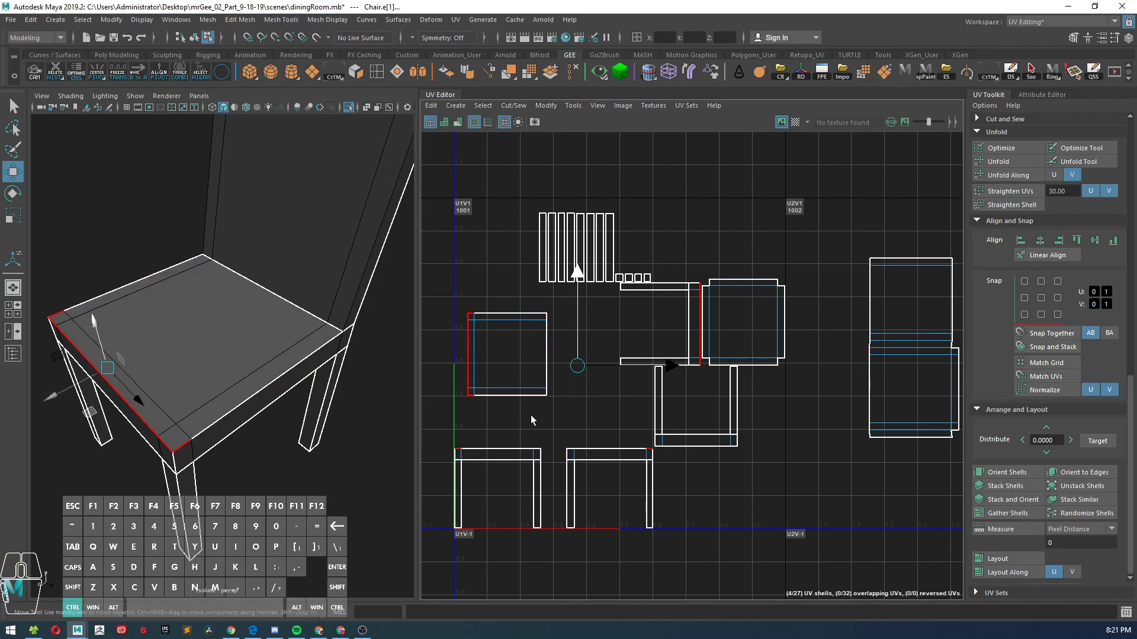
left_click(495, 395, "shift")
left_click(505, 314, "shift")
scroll(252, 354, "down", 5)
left_click_drag(252, 354, 480, 278, "alt")
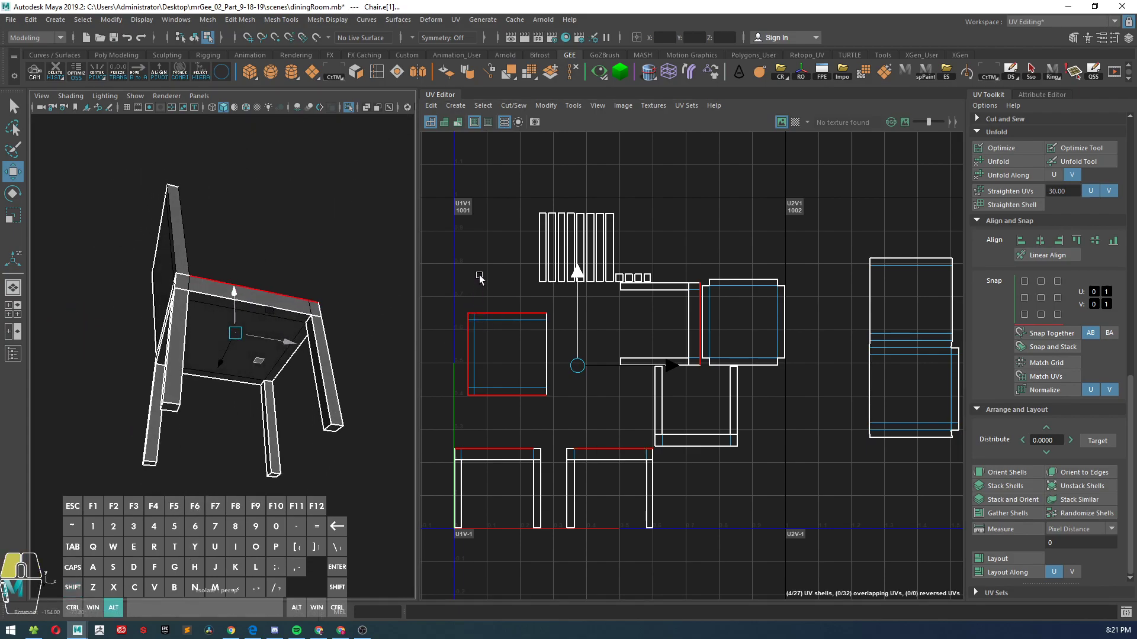
left_click_drag(284, 357, 168, 308, "alt")
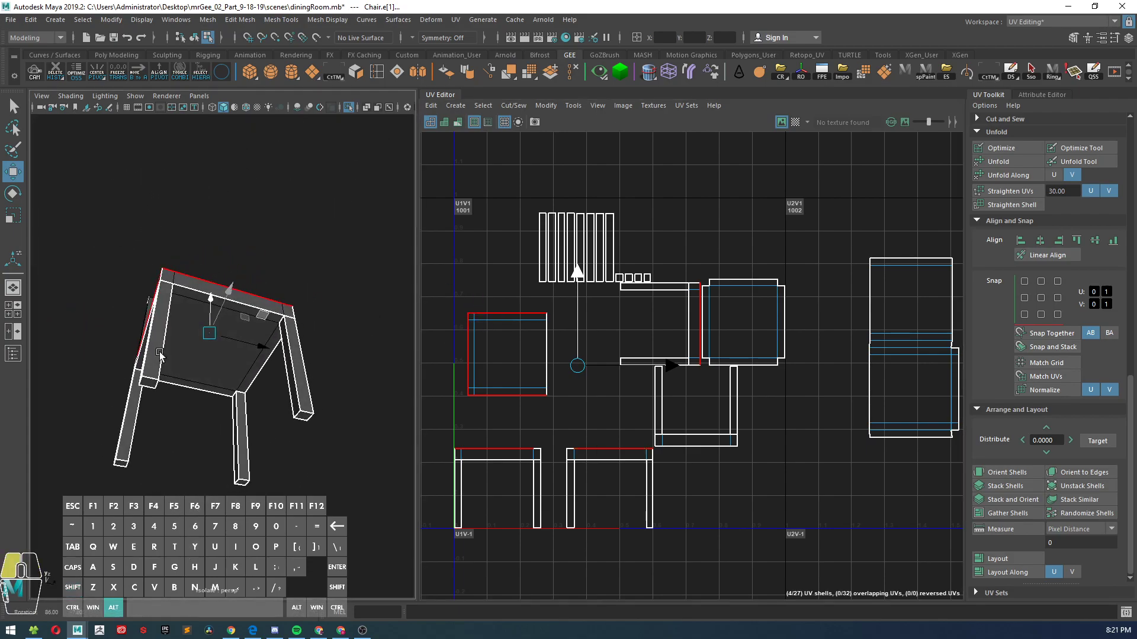
left_click(188, 286, "shift")
middle_click_drag(532, 353, 530, 372, "alt")
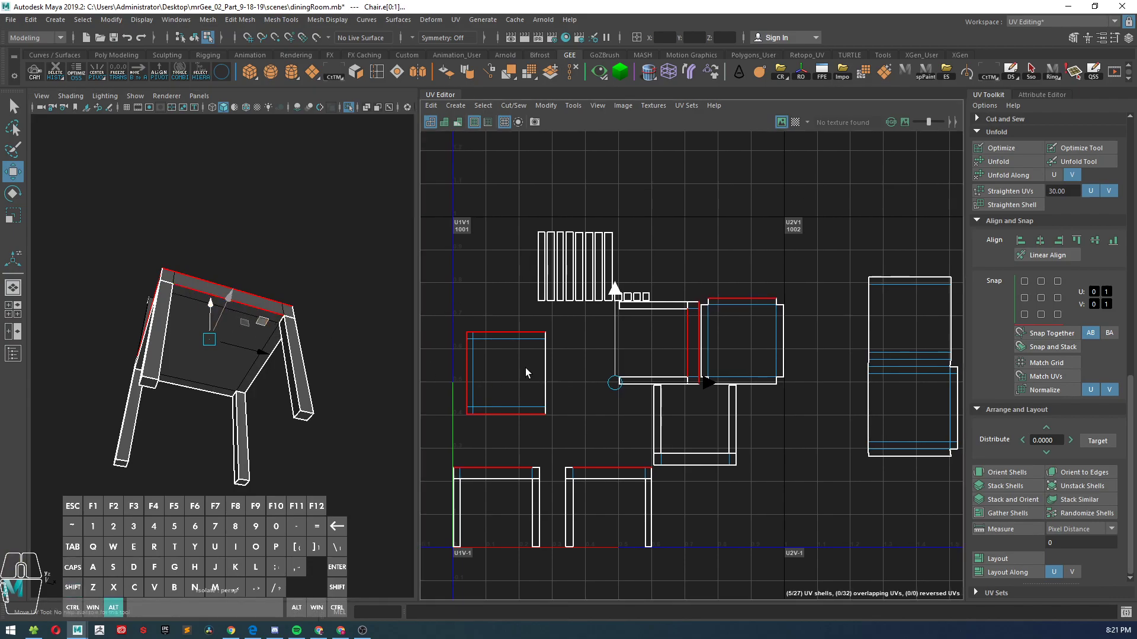
right_click_drag(485, 286, 470, 326, "shift")
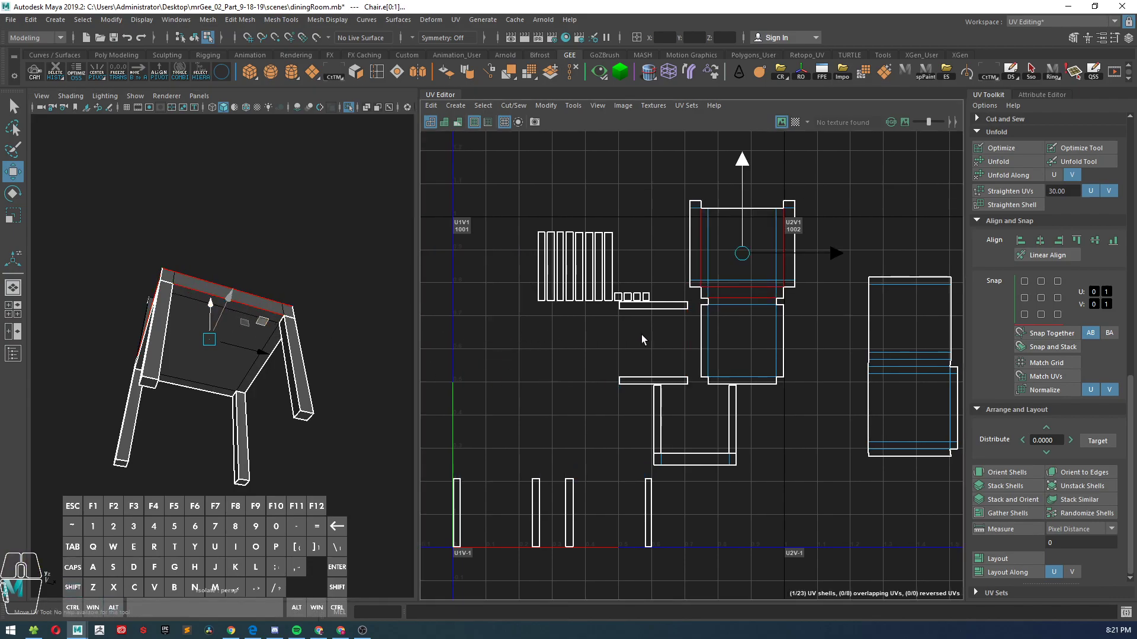
- Move the stitched seat shell beside the backrest shell
scroll(771, 301, "down", 3)
right_click_drag(771, 300, 725, 284)
left_click(758, 303)
left_click_drag(753, 310, 803, 317)
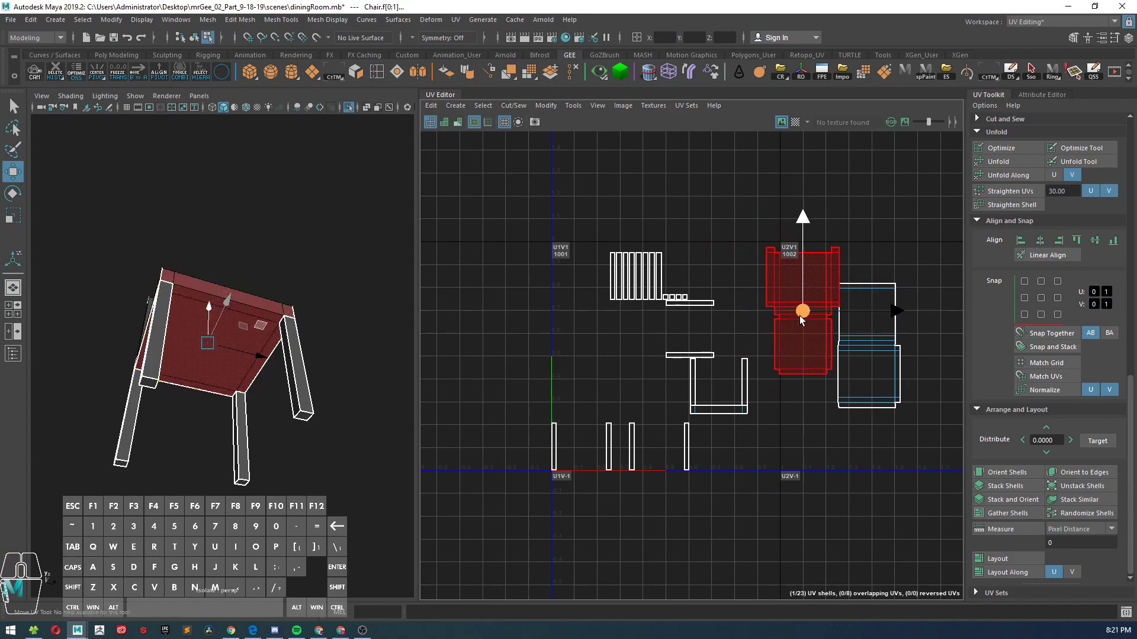
- Turn on X-ray shading and select three vertical edges on each of the four chair legs
left_click_drag(249, 298, 312, 373, "alt")
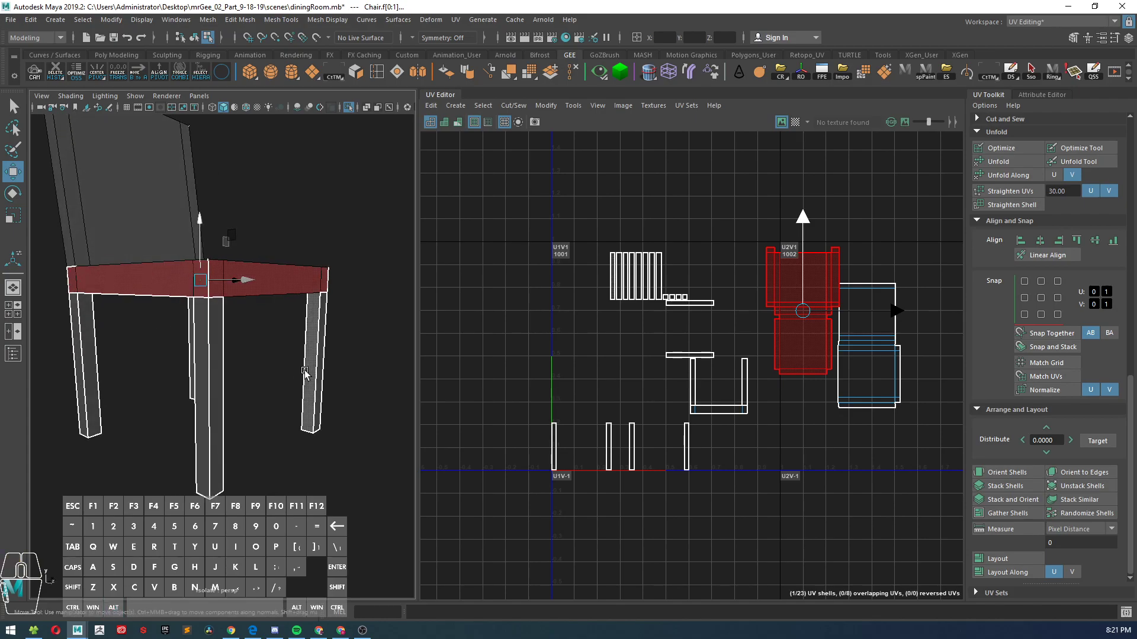
right_click_drag(305, 302, 311, 345)
right_click_drag(311, 264, 309, 260)
mouse_move(335, 354)
left_mouse_down("alt")
mouse_move(337, 346)
mouse_move(317, 348)
mouse_move(329, 351)
left_mouse_up("alt")
left_click(367, 108)
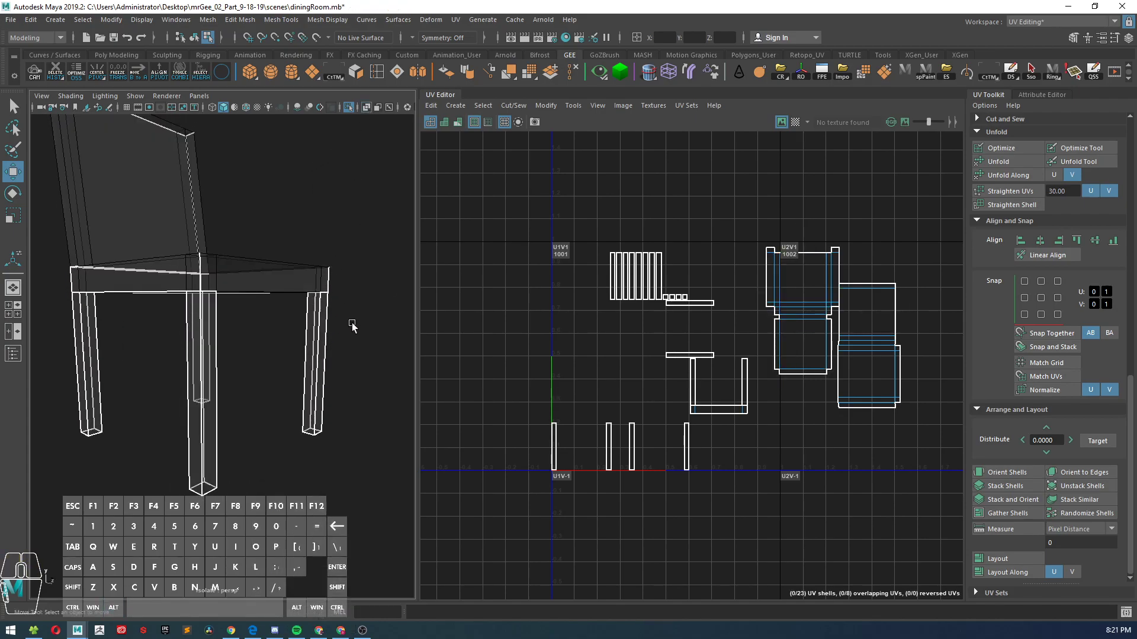
left_click_drag(312, 386, 237, 359)
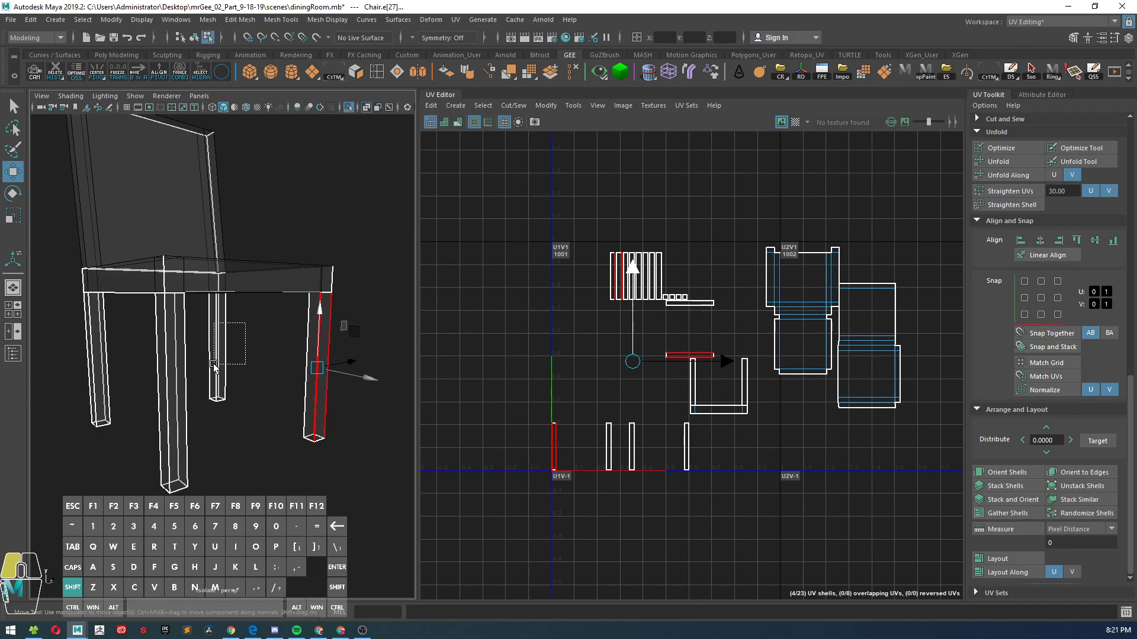
left_click_drag(225, 367, 225, 367, "shift")
left_click_drag(225, 367, 287, 447, "alt")
left_click(245, 477, "shift")
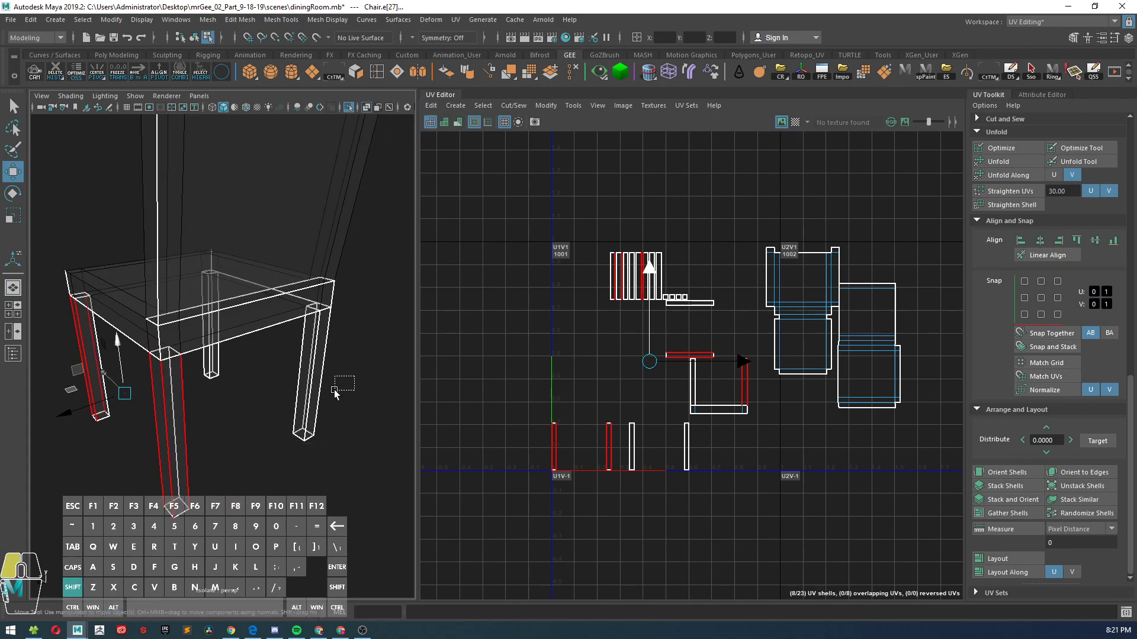
left_click_drag(307, 409, 346, 366, "shift")
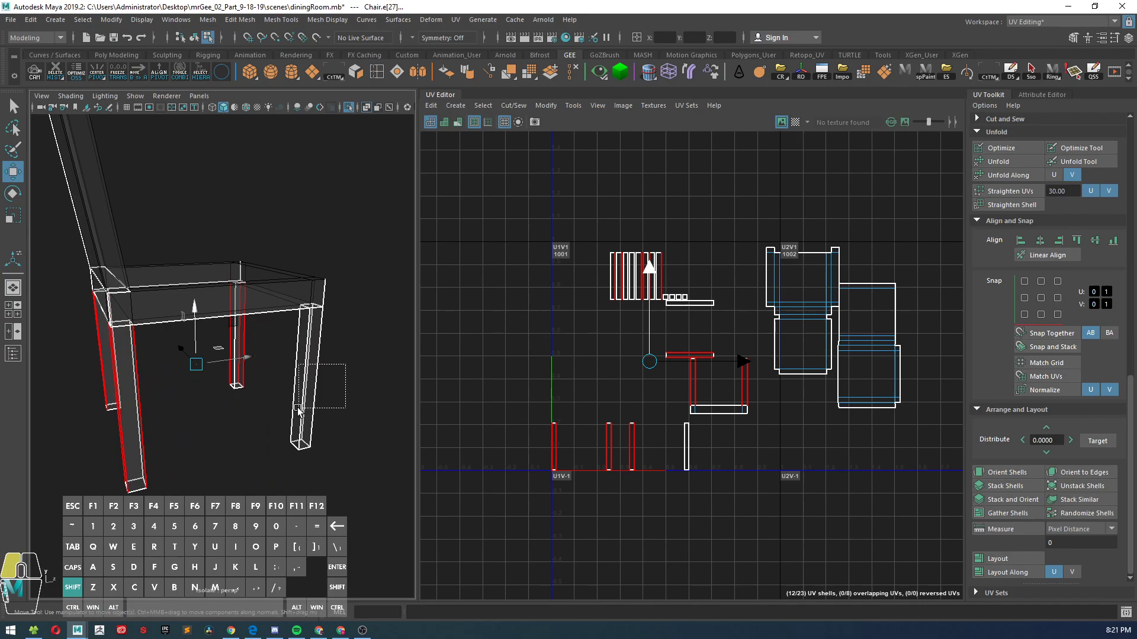
left_click_drag(302, 412, 302, 412, "shift")
- Add one foot edge per leg to the selection and stitch each leg into a single shell
left_click_drag(302, 412, 262, 462, "alt")
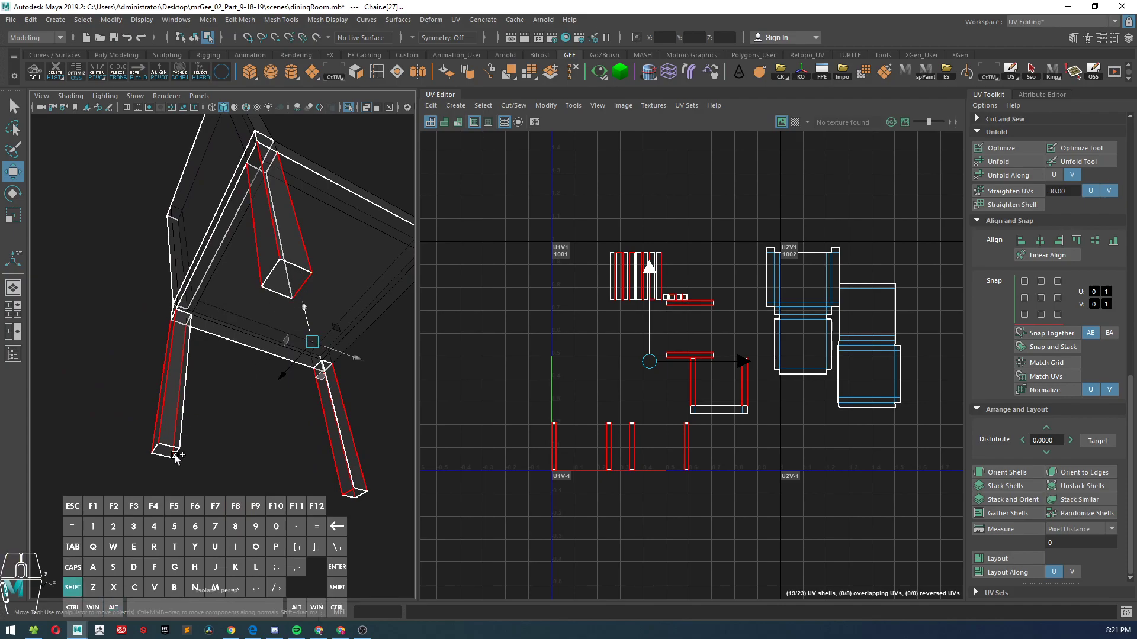
left_click_drag(180, 457, 152, 447, "alt")
mouse_move(148, 408)
right_mouse_down("shift")
mouse_move(150, 437)
mouse_move(148, 408)
right_mouse_up("shift")
right_click(598, 365, "shift")
right_click_drag(599, 366, 598, 399, "shift")
scroll(659, 425, "down", 2)
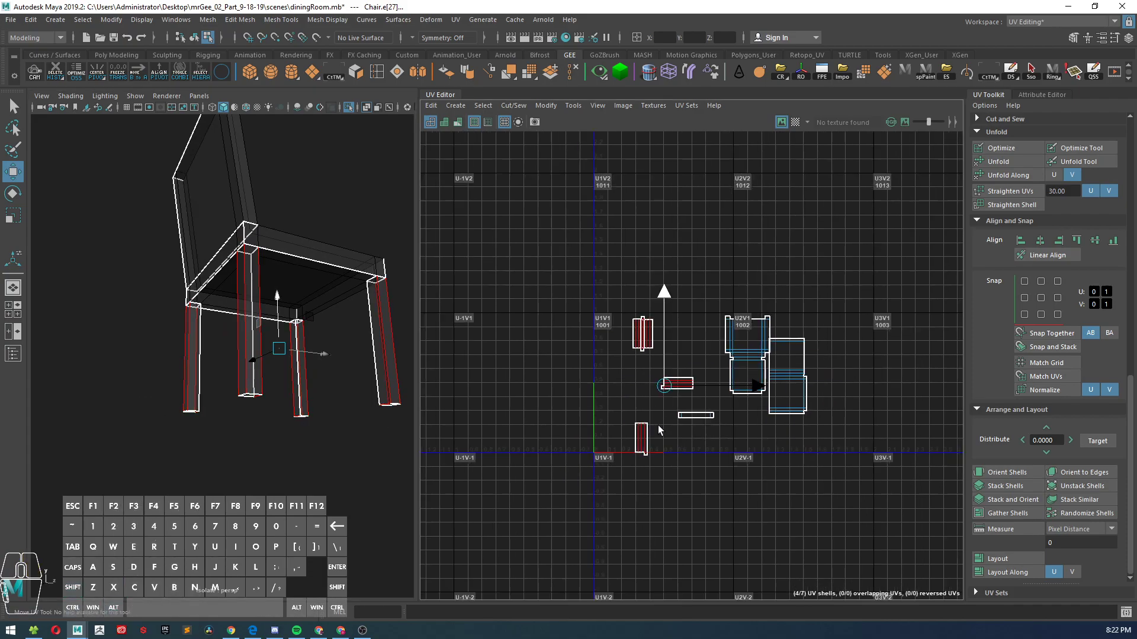
- Clear the leg selection and select the lower edges of the seat's rear rail
left_click_drag(288, 307, 421, 346, "alt")
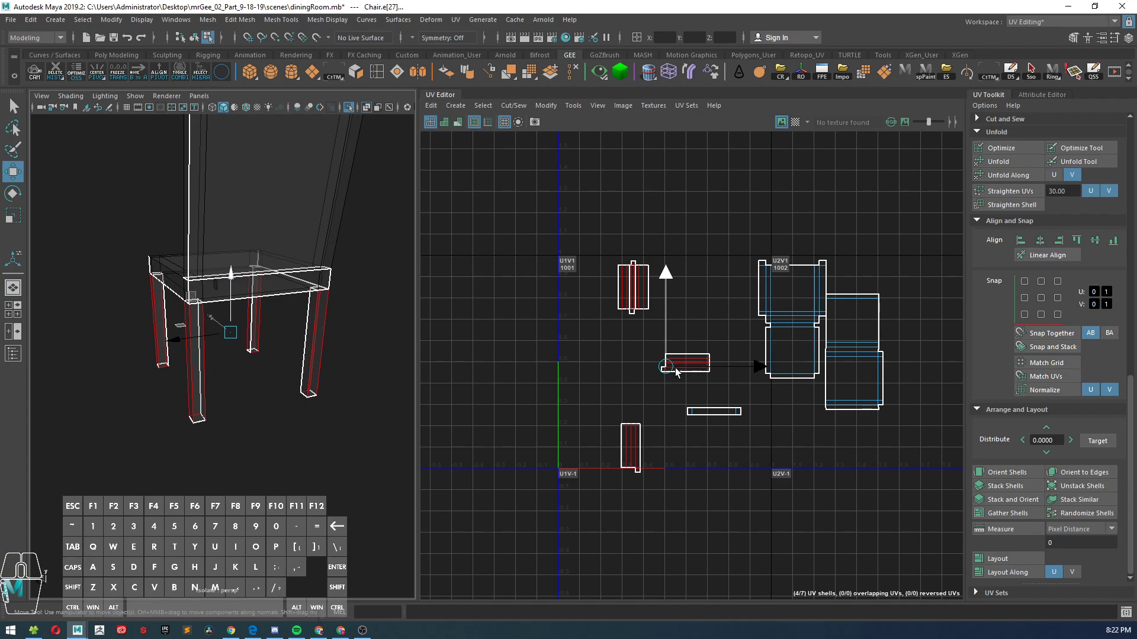
scroll(712, 372, "up", 3)
right_click_drag(738, 400, 734, 369)
left_click_drag(620, 388, 633, 395)
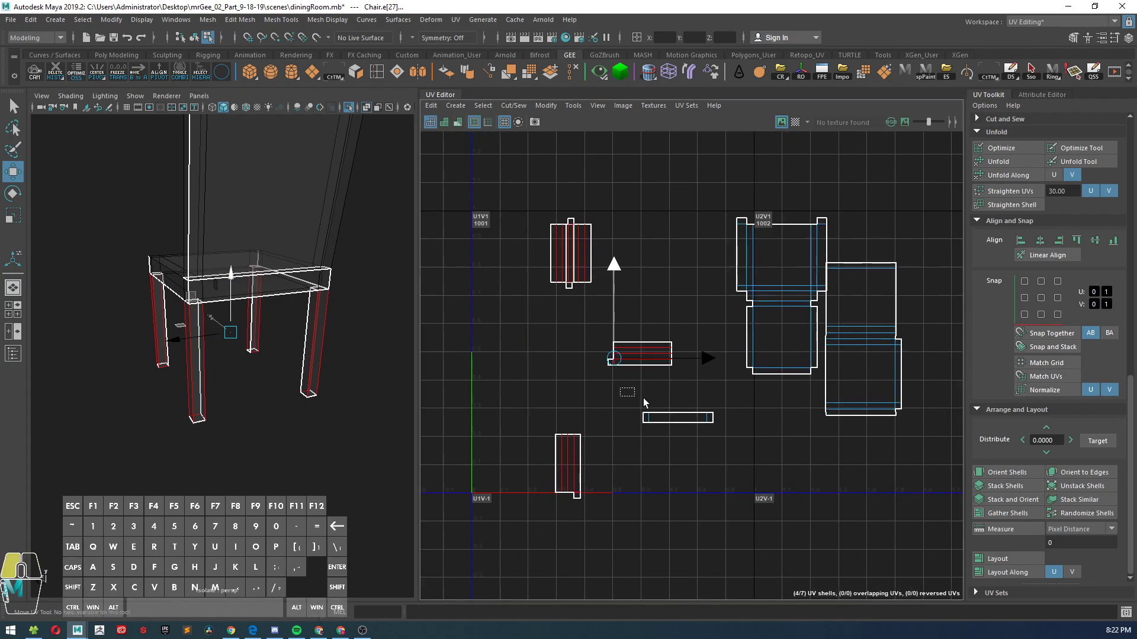
left_click_drag(727, 417, 754, 424)
scroll(508, 379, "down", 1)
left_click_drag(379, 305, 244, 293, "alt")
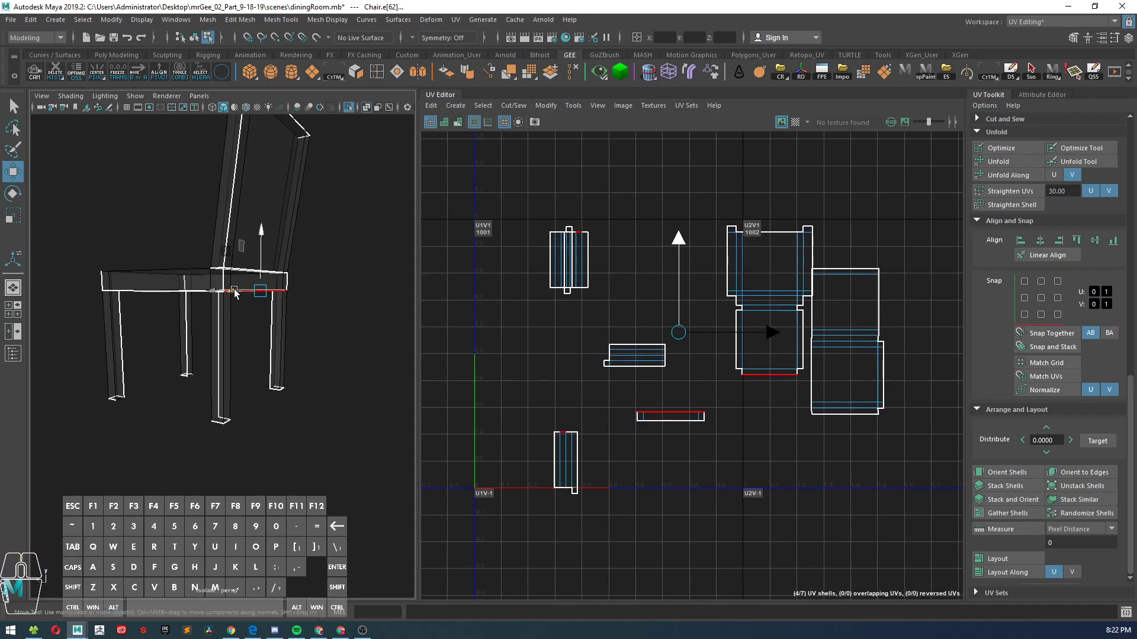
left_click_drag(242, 366, 281, 334, "alt")
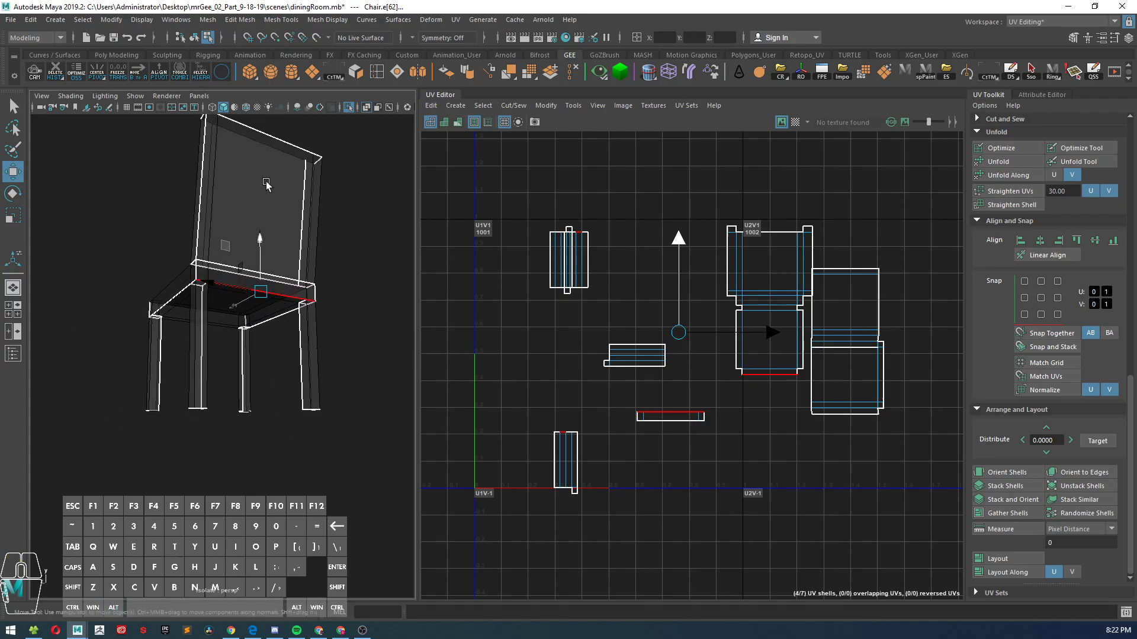
- Try to stitch the rear rail and leg shells along all the selected edges
left_click_drag(295, 282, 528, 330, "alt")
scroll(787, 399, "up", 3)
right_click_drag(756, 399, 751, 427, "shift")
key("ctrl+z")
- Remove the leg-top edge from the selection and stitch the rear rail to the seat's underside
left_click_drag(381, 318, 355, 286, "alt")
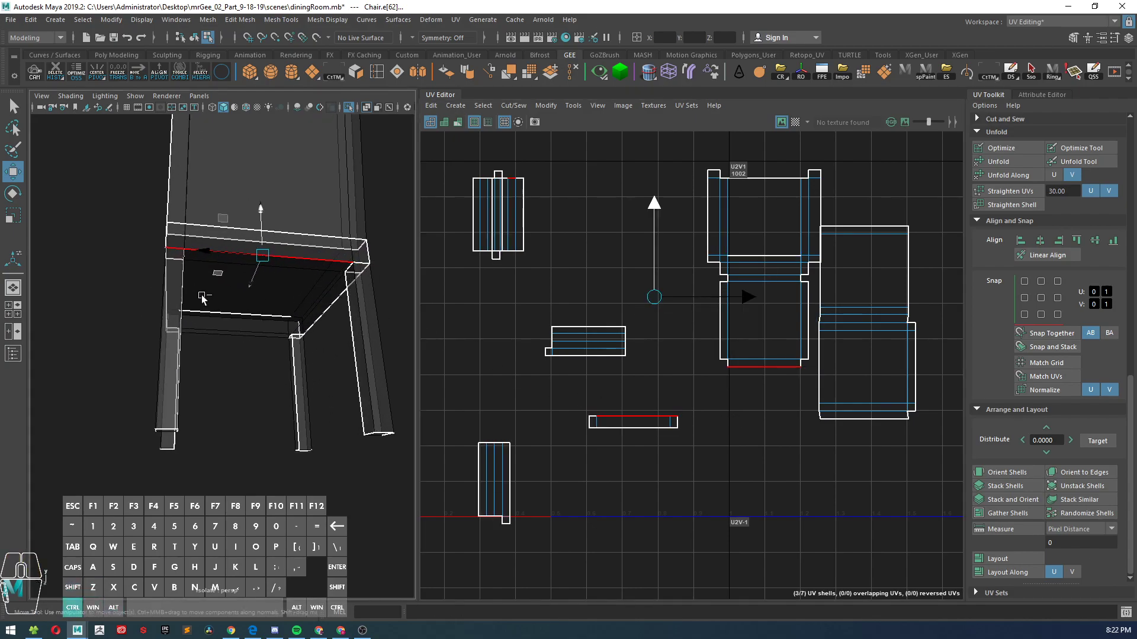
left_click_drag(177, 270, 177, 274, "ctrl")
middle_click_drag(496, 376, 500, 396, "alt")
right_click_drag(643, 441, 641, 471, "shift")
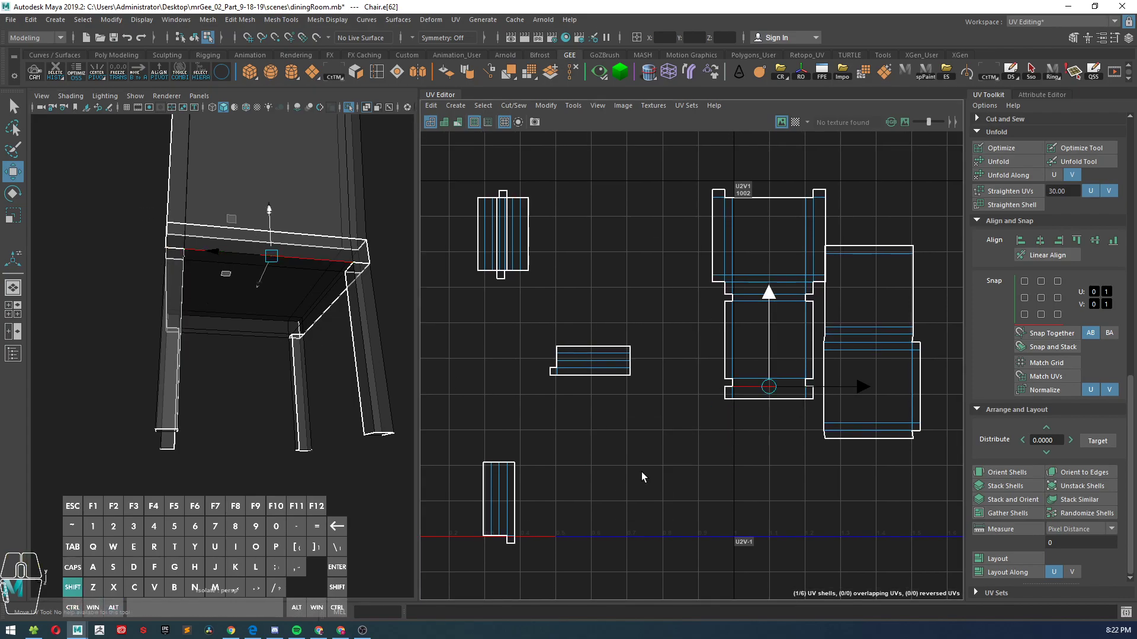
- Select all the chair's UV shells, pack them into the 0–1 UV tile with Layout, and clear the selection
scroll(643, 472, "down", 2)
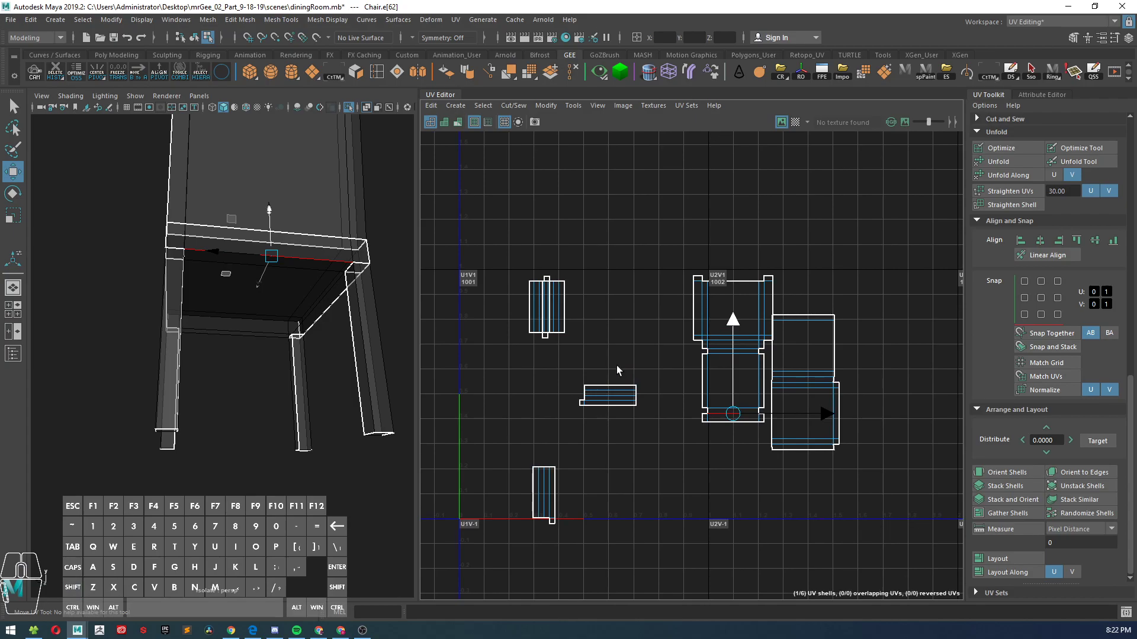
right_click_drag(671, 217, 617, 196)
left_click_drag(661, 496, 486, 551)
right_click_drag(662, 357, 563, 399, "shift")
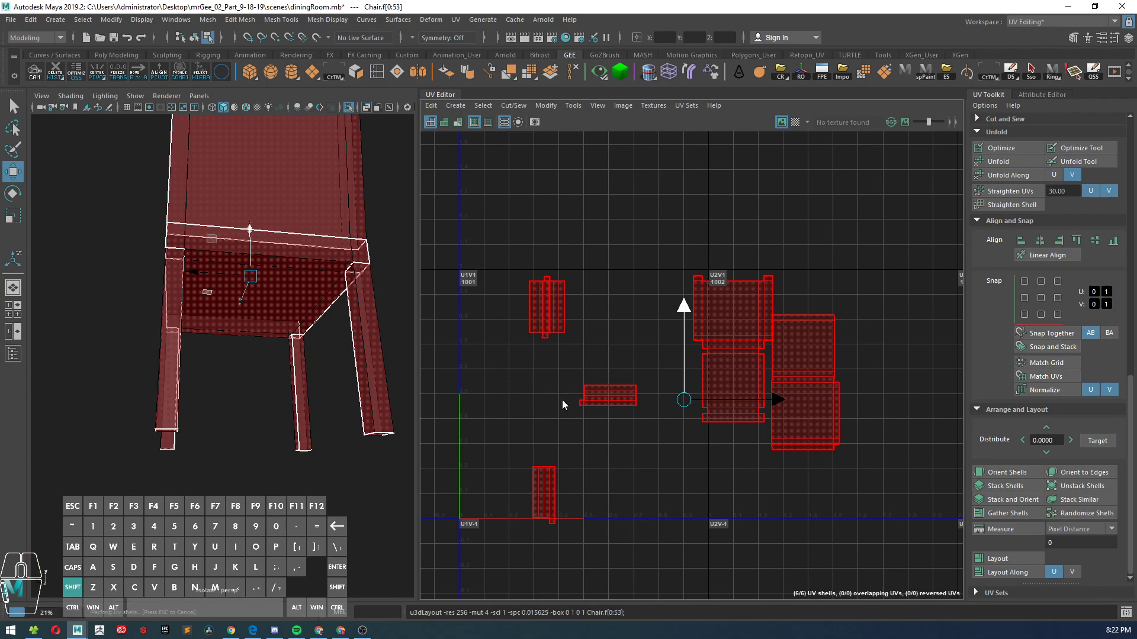
left_click(1013, 558)
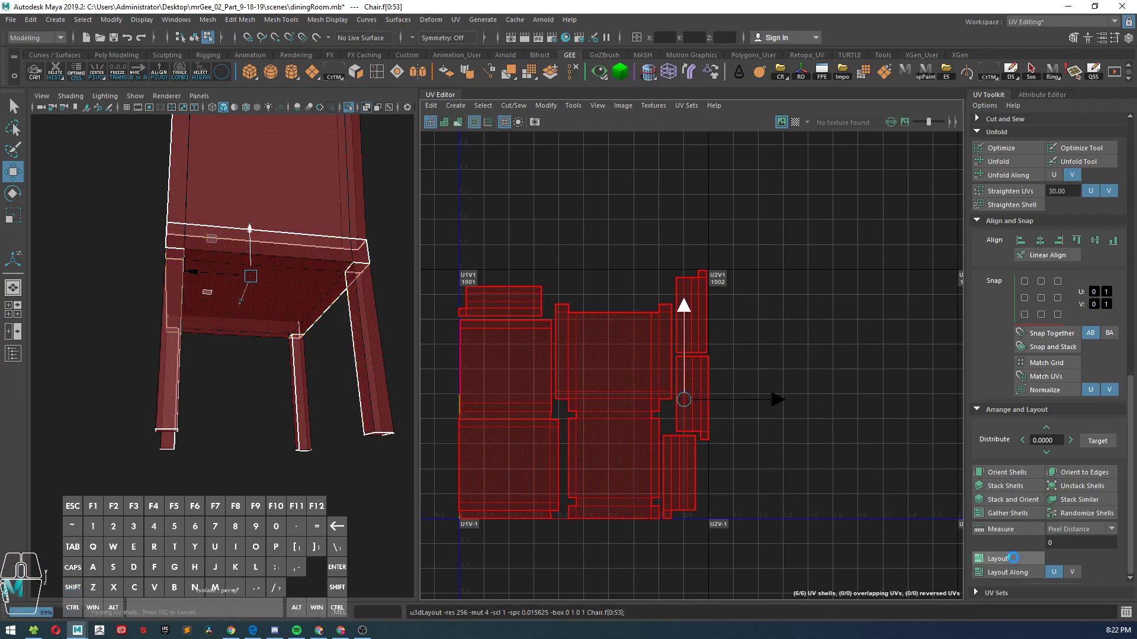
scroll(751, 355, "up", 2)
scroll(713, 371, "down", 1)
middle_click_drag(695, 382, 822, 369, "alt")
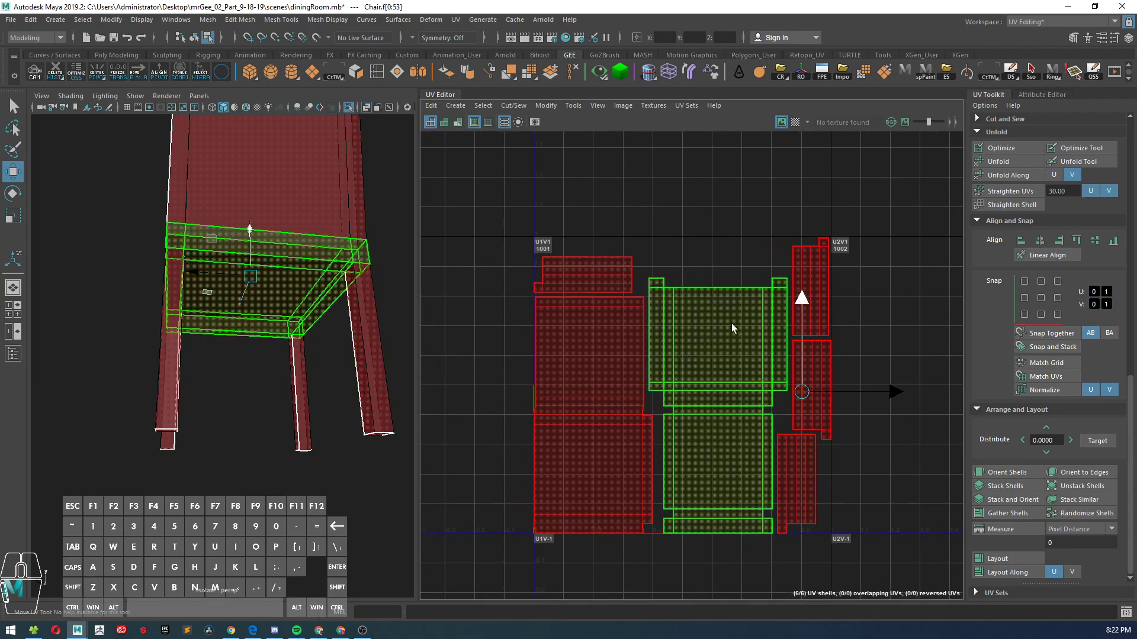
left_click(670, 230)
scroll(791, 333, "down", 2)
scroll(791, 333, "up", 2)
scroll(791, 334, "down", 2)
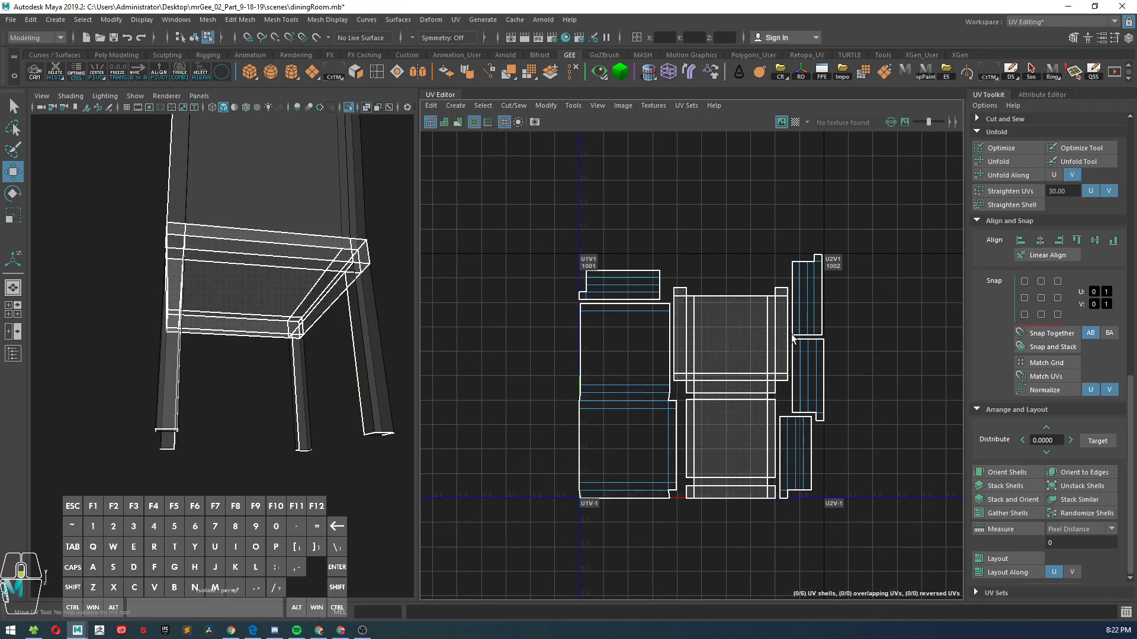
scroll(618, 321, "up", 1)
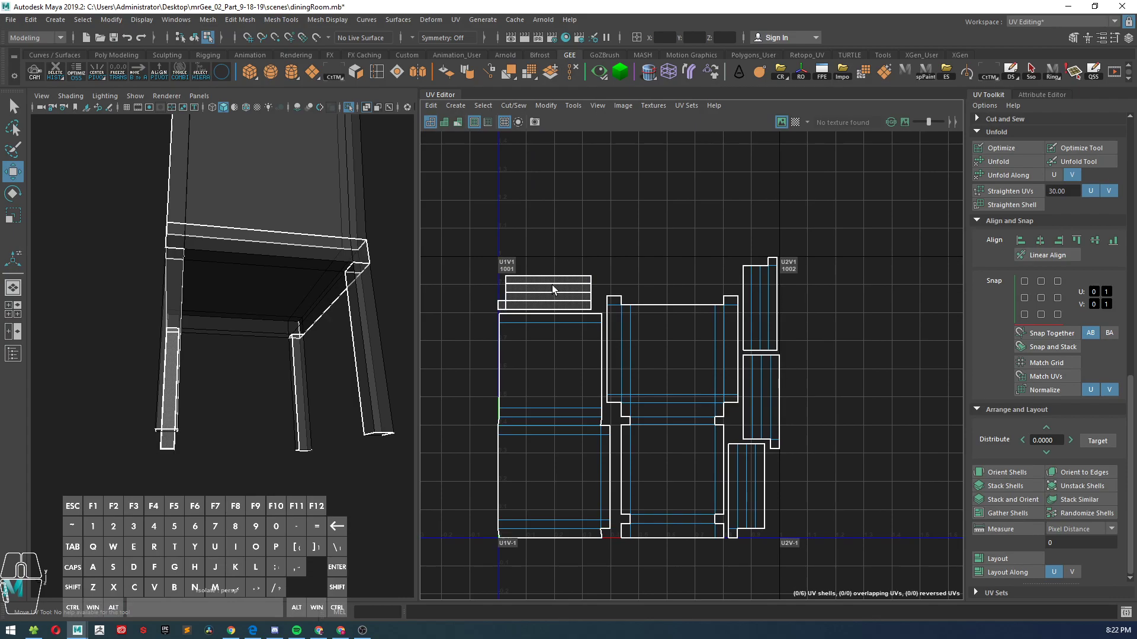
mouse_move(279, 289)
left_mouse_down("alt")
mouse_move(264, 286)
mouse_move(336, 297)
mouse_move(297, 294)
left_mouse_up("alt")
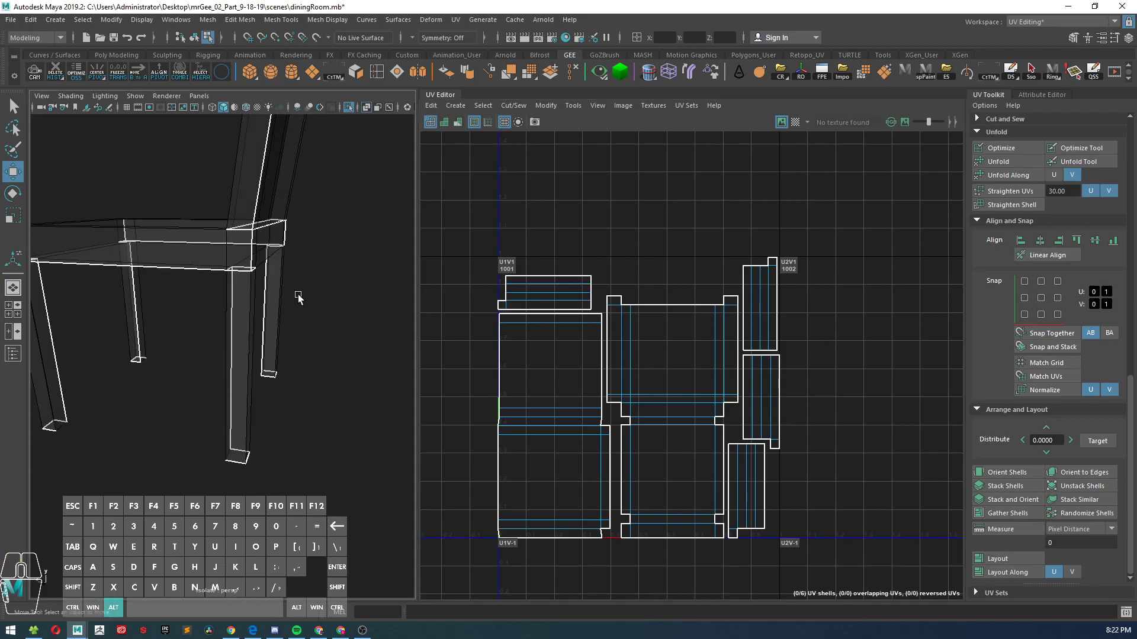
left_click(540, 294)
left_click(765, 330, "shift")
left_click(761, 402, "shift")
left_click(755, 468, "shift")
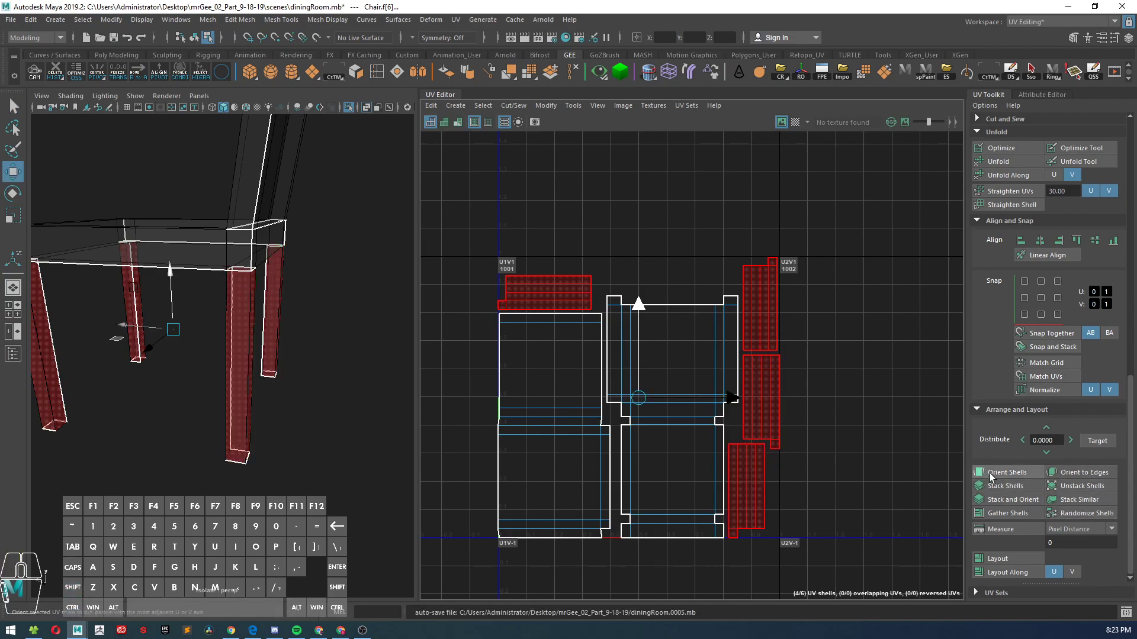
left_click(832, 282)
- Rotate the horizontal leg shell clockwise by 90 degrees three times so its foot tab points down
left_click(557, 292)
scroll(1053, 407, "up", 5)
scroll(1063, 381, "up", 3)
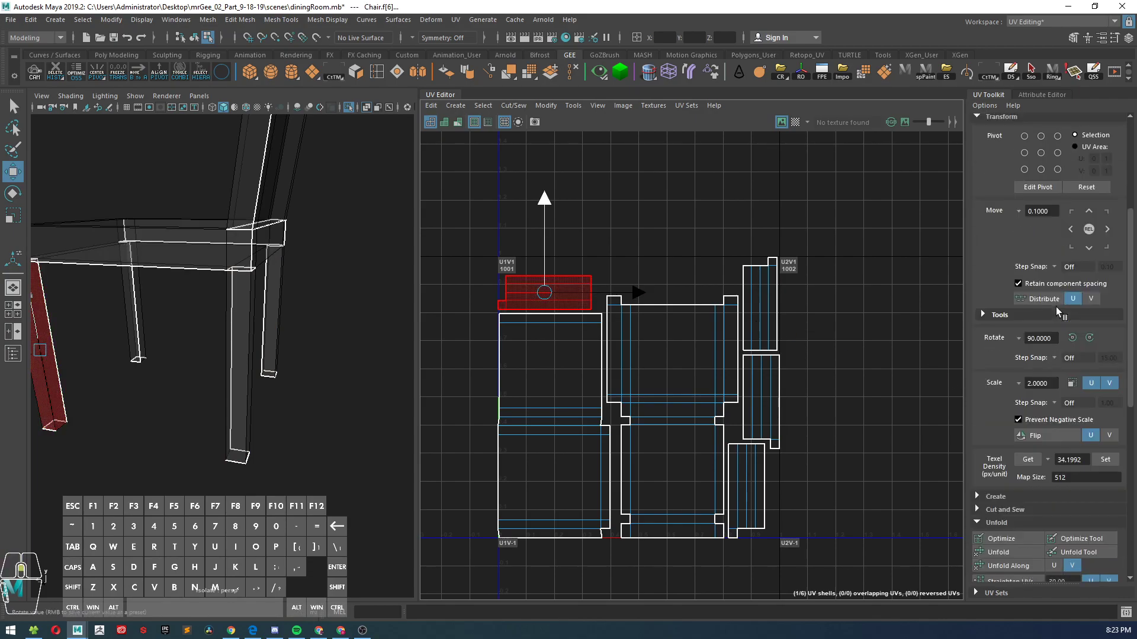
left_click(1089, 374)
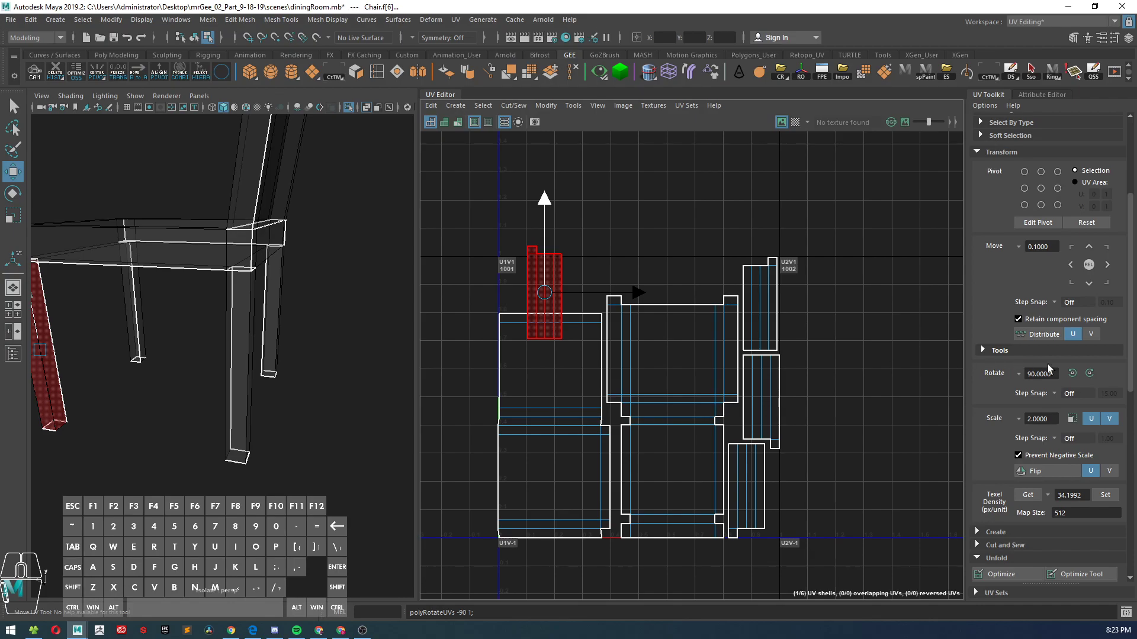
left_click(1089, 374)
left_click(1089, 374)
scroll(808, 277, "up", 4)
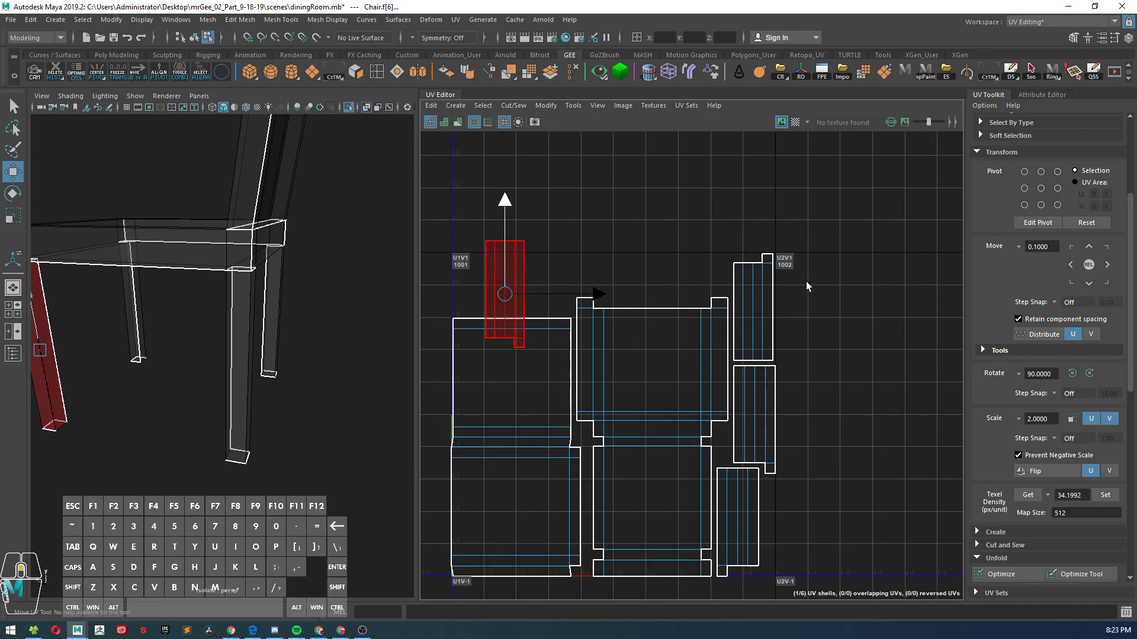
- Cut the foot cap off the uppermost leg shell beside the seat and stitch it to the outer strip on the shell's opposite side
left_click(781, 265)
scroll(794, 280, "down", 2)
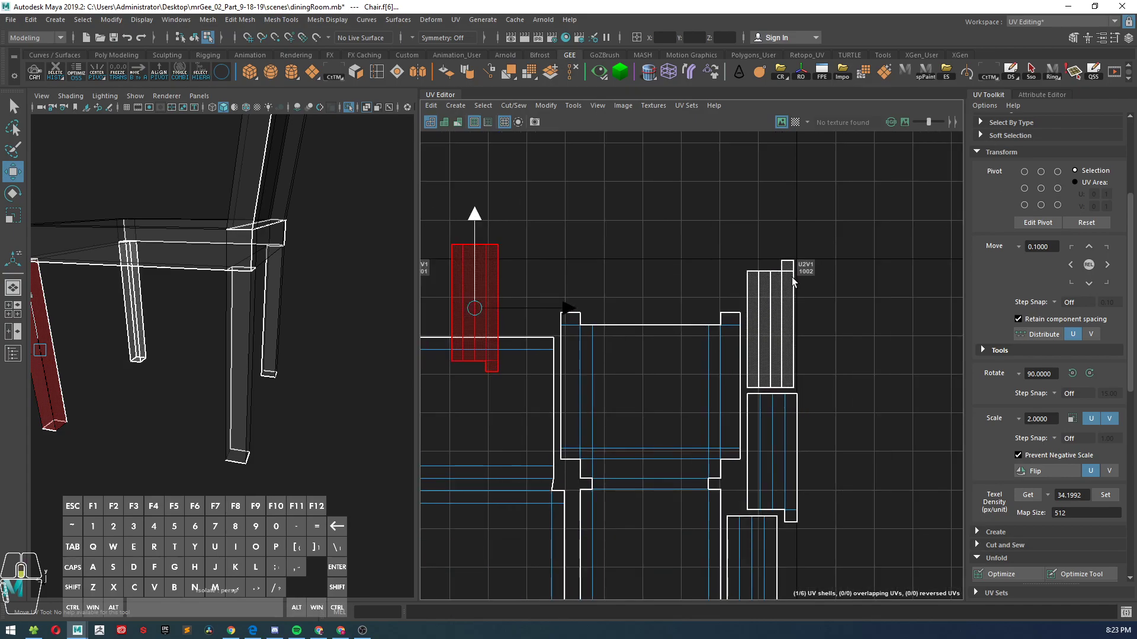
scroll(794, 276, "down", 3)
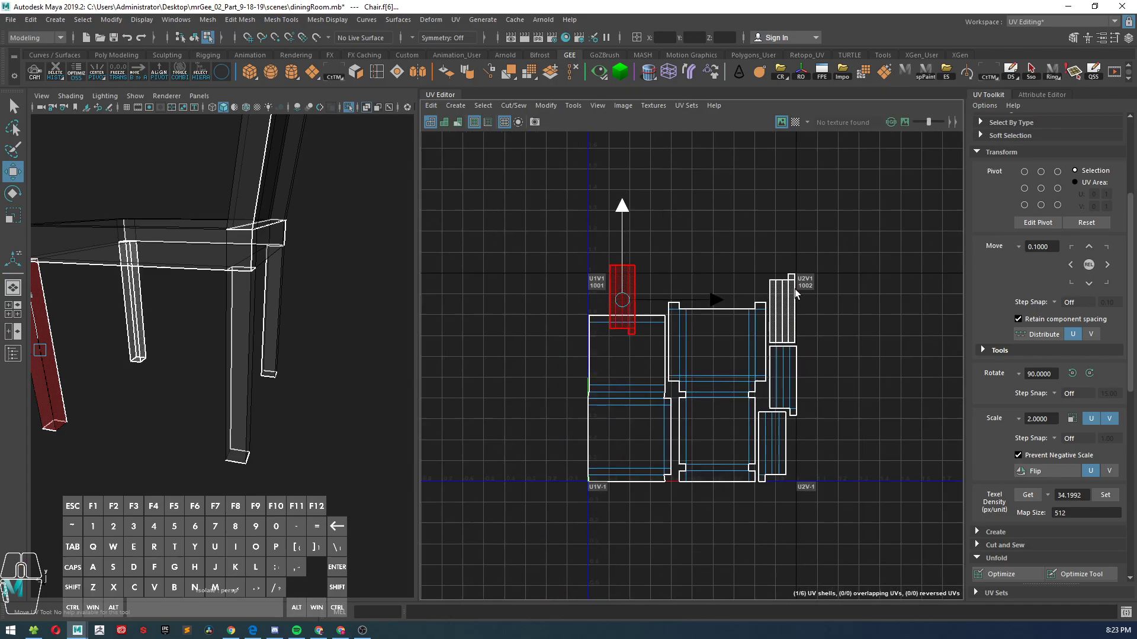
scroll(793, 297, "up", 2)
scroll(793, 293, "up", 3)
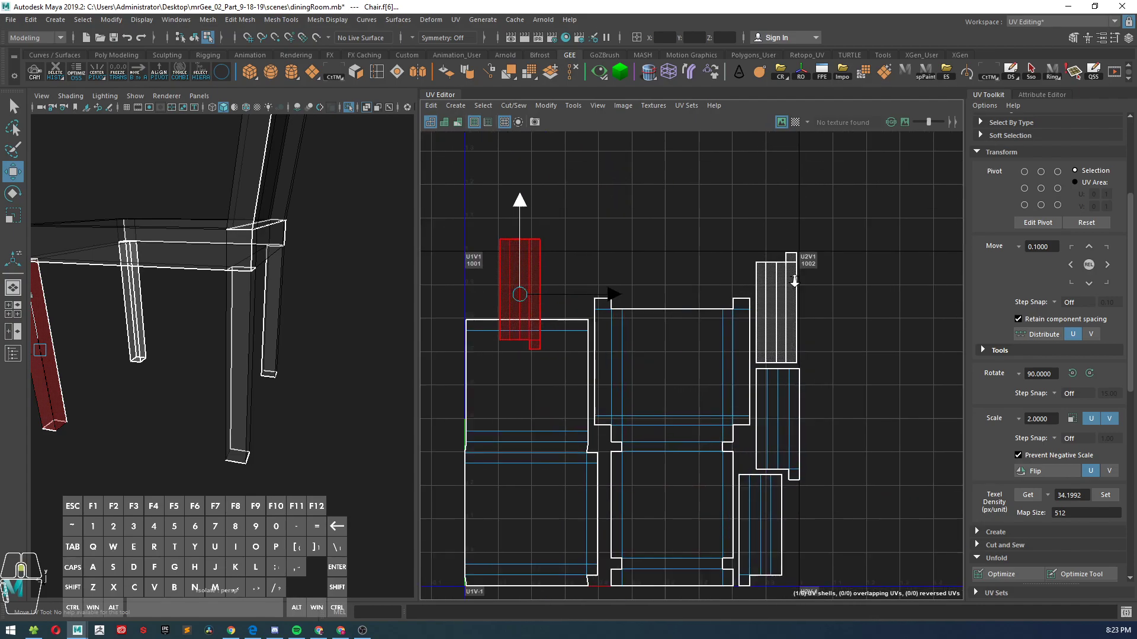
right_click_drag(784, 264, 785, 257)
left_click(787, 257)
right_click_drag(723, 222, 707, 238, "shift")
left_click(712, 261)
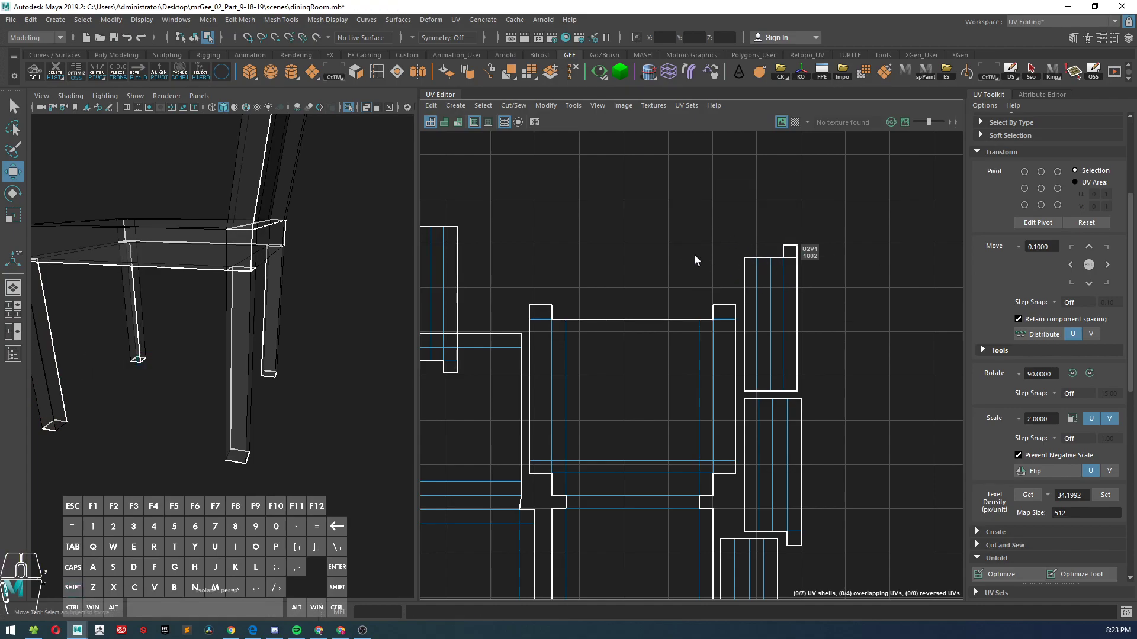
left_click_drag(752, 253, 745, 268)
right_click_drag(676, 236, 675, 273, "shift")
- Cut the foot cap off the lowest leg shell and stitch it to the bottom of the shell's opposite outer strip
scroll(779, 290, "down", 2)
middle_click_drag(810, 362, 785, 231, "alt")
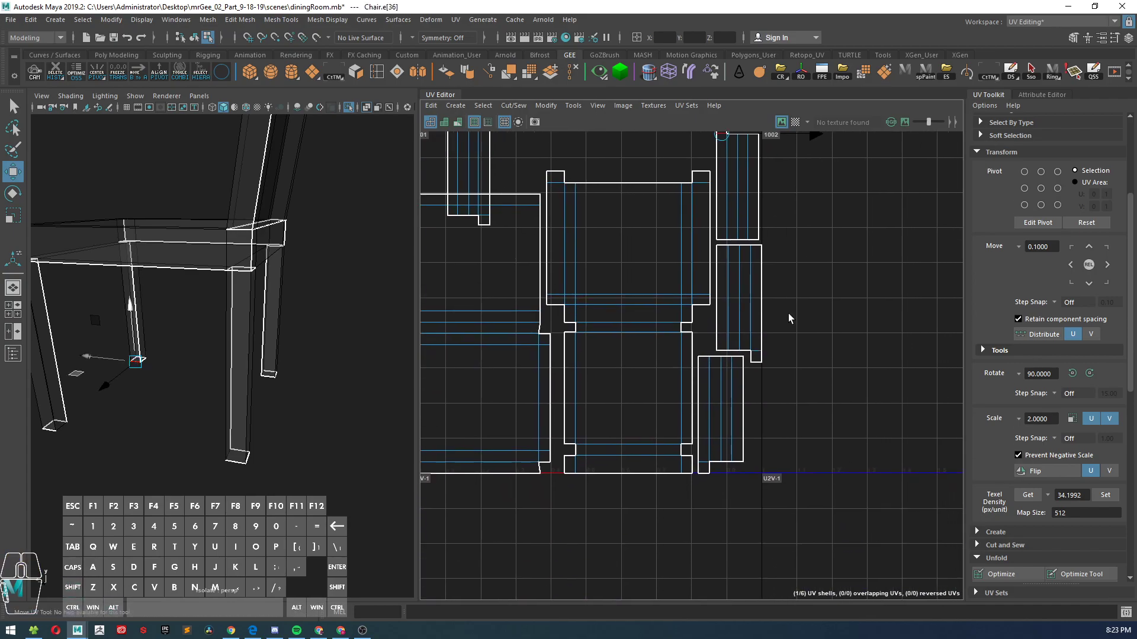
scroll(753, 433, "up", 4)
scroll(747, 441, "up", 1)
left_click(662, 491)
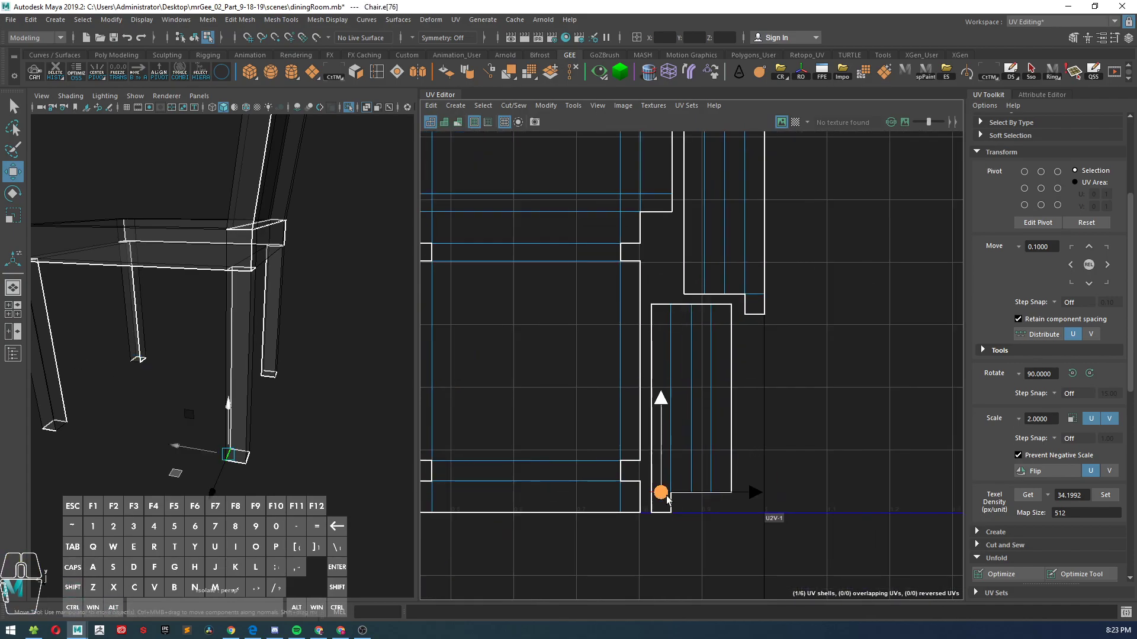
right_click_drag(801, 513, 760, 529, "shift")
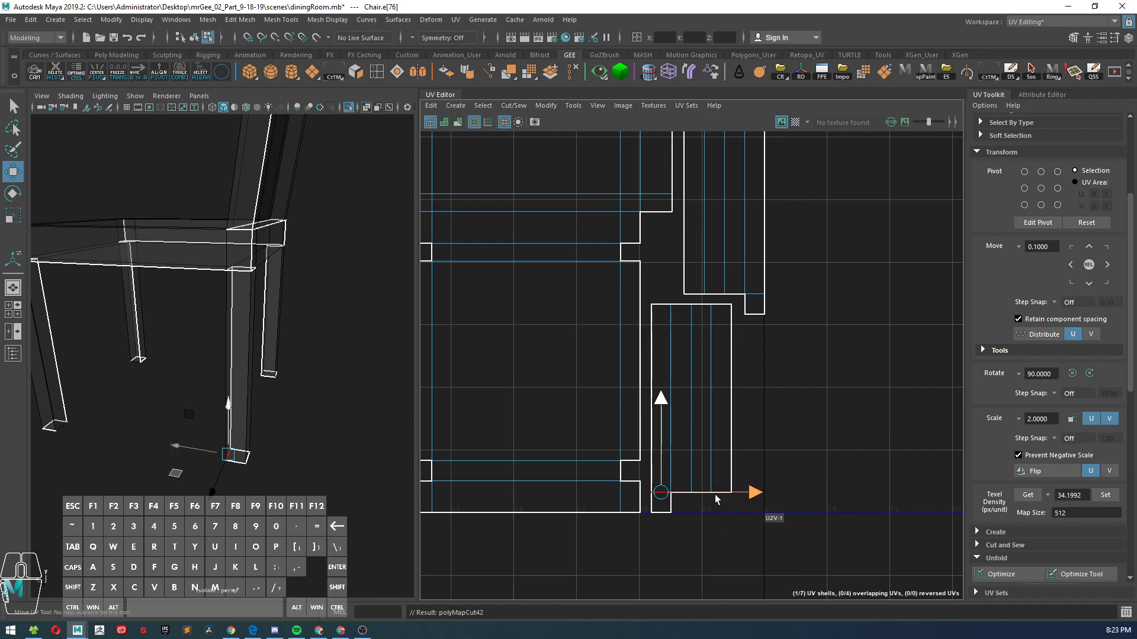
left_click(725, 492)
right_click_drag(840, 456, 838, 458, "shift")
right_click_drag(846, 366, 849, 402, "shift")
- Rotate the uppermost leg shell by 180 degrees so its foot tab matches the other legs
key("a")
scroll(787, 390, "down", 3)
right_click_drag(757, 243, 709, 235)
left_click(771, 278)
left_click(1088, 375)
left_click(1088, 375)
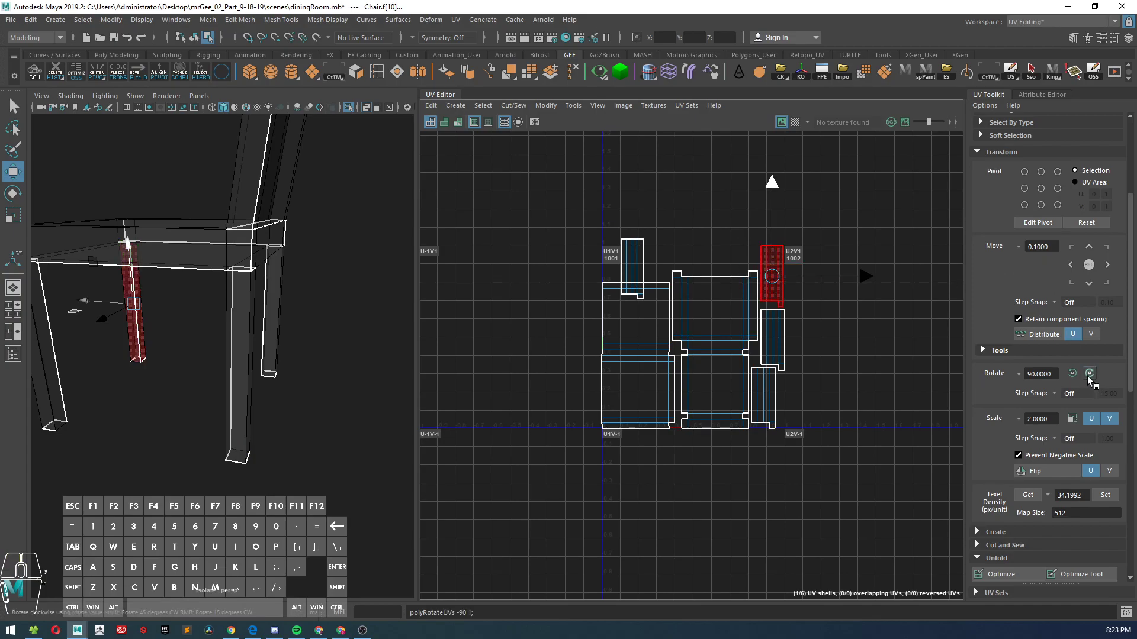
- Stack the four leg shells on top of each other and move the stack into the free space beside the seat shell
left_click(632, 261)
left_click(770, 278, "shift")
left_click(772, 340, "shift")
left_click(764, 397, "shift")
scroll(1027, 482, "down", 6)
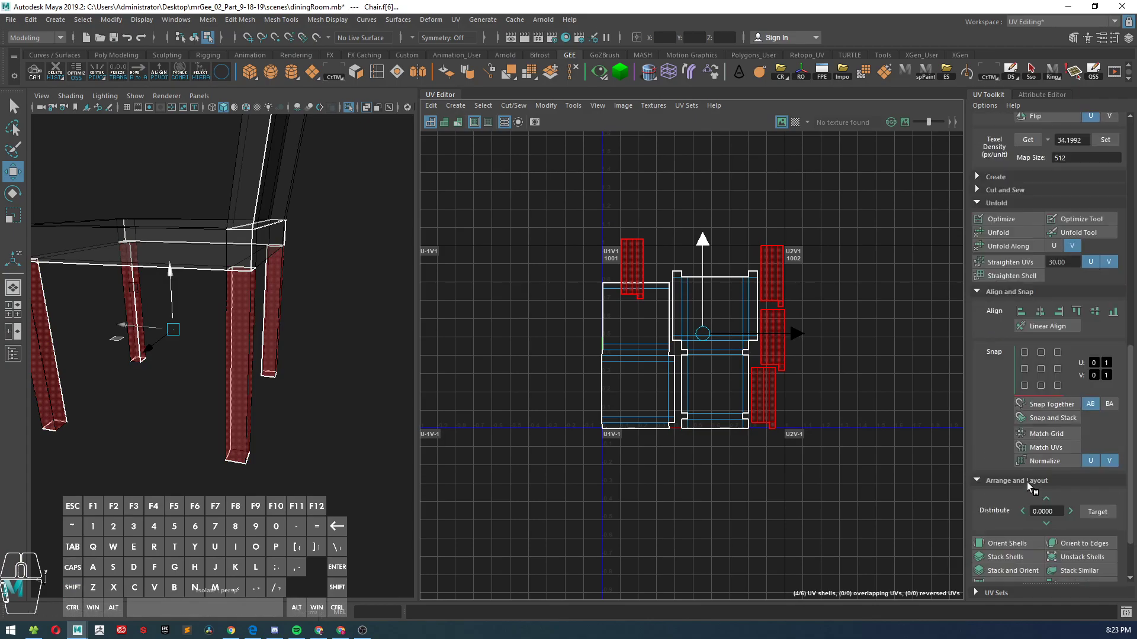
scroll(1027, 482, "down", 3)
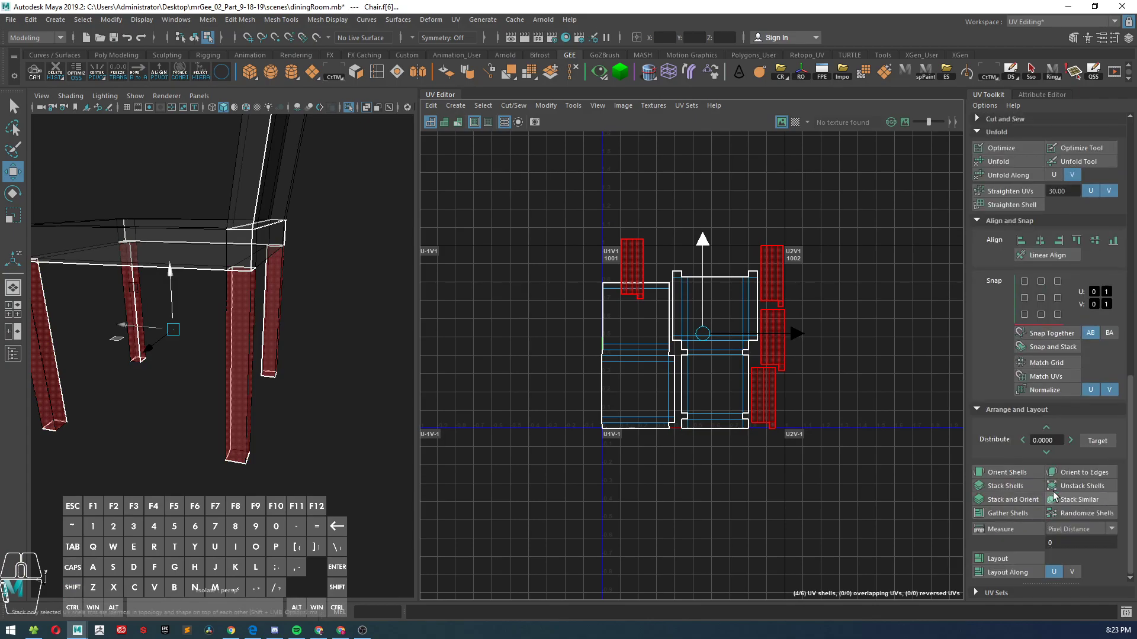
left_click(1005, 487)
left_click_drag(702, 333, 770, 391)
left_click_drag(244, 316, 283, 320, "alt")
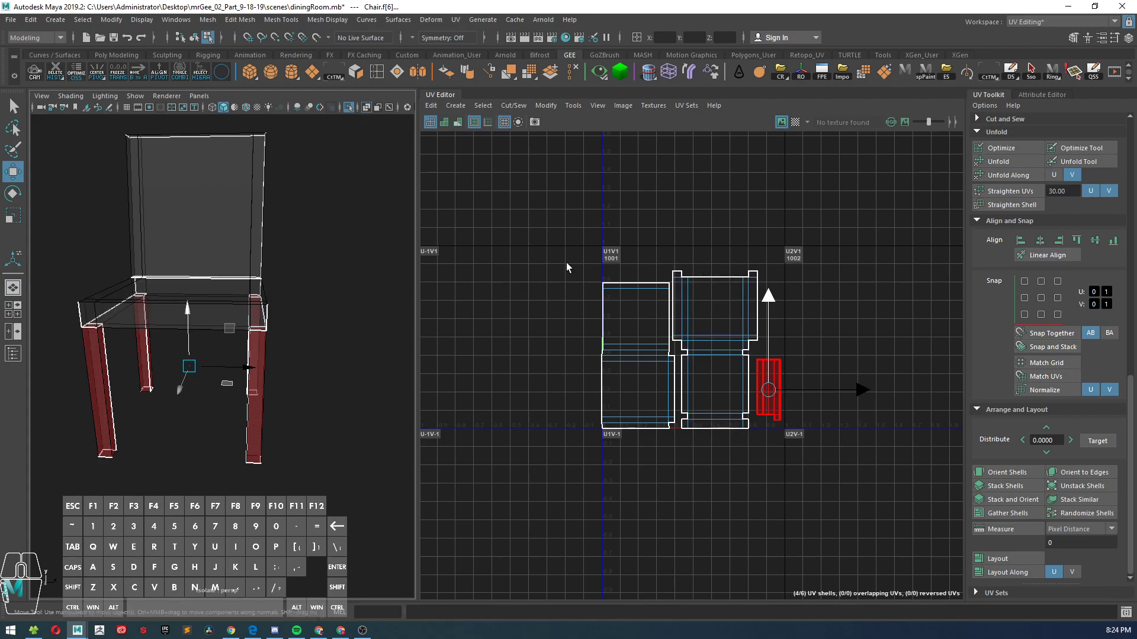
scroll(770, 382, "up", 5)
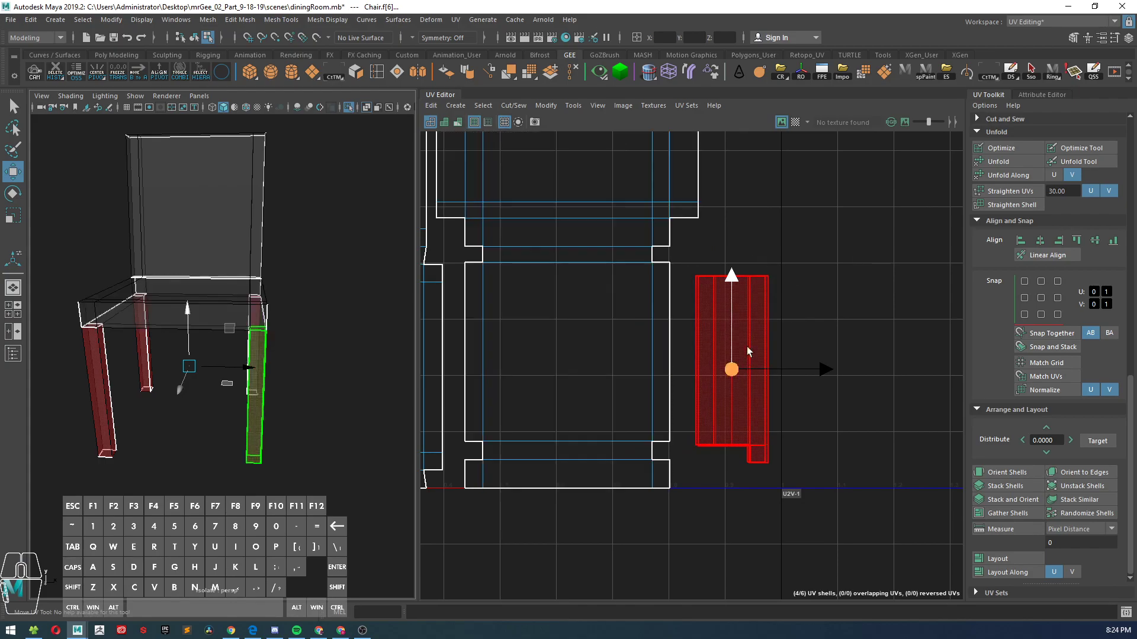
scroll(858, 370, "down", 3)
- Select all the chair's UV shells and lay them out again within the 0–1 UV tile
right_click_drag(859, 283, 716, 316, "shift")
scroll(751, 335, "down", 2)
scroll(859, 249, "down", 2)
left_click(744, 216)
left_click_drag(668, 189, 868, 373)
right_click_drag(811, 365, 675, 398, "shift")
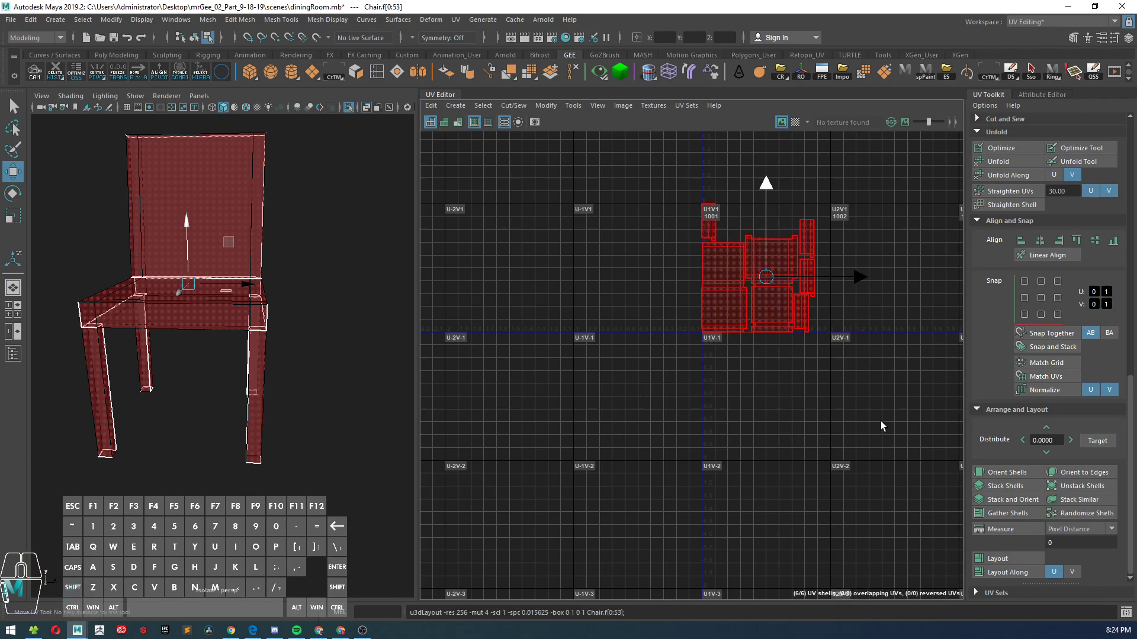
scroll(686, 405, "down", 2)
middle_click_drag(678, 340, 652, 409, "alt")
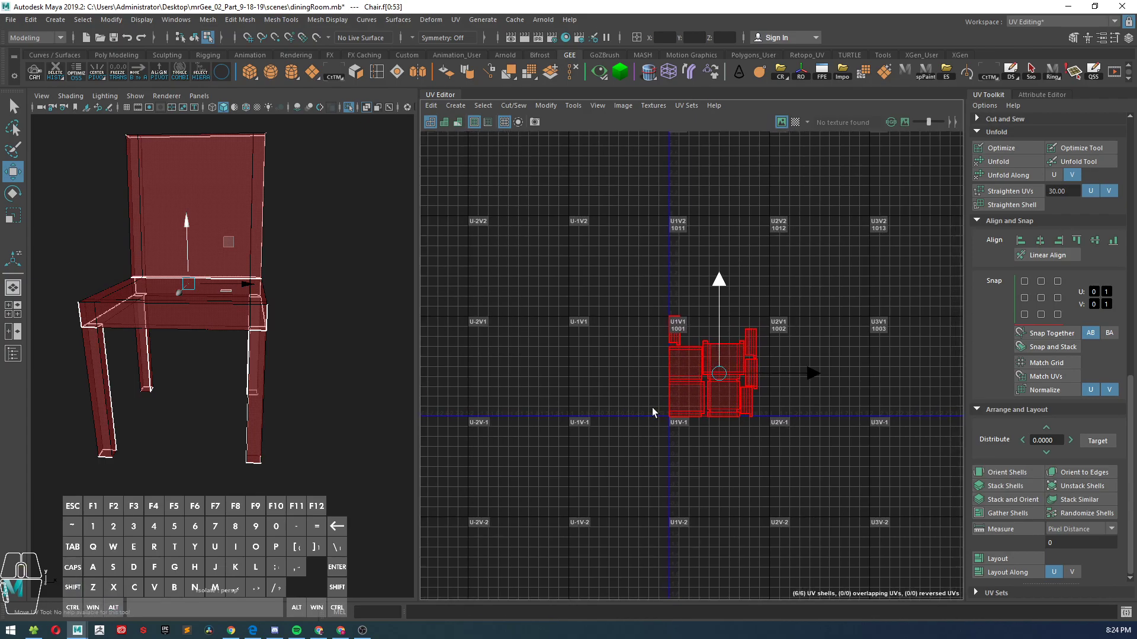
- Return the chair to object mode and deselect it
left_click_drag(199, 289, 136, 289, "alt")
right_click_drag(211, 249, 275, 233)
left_click(341, 288)
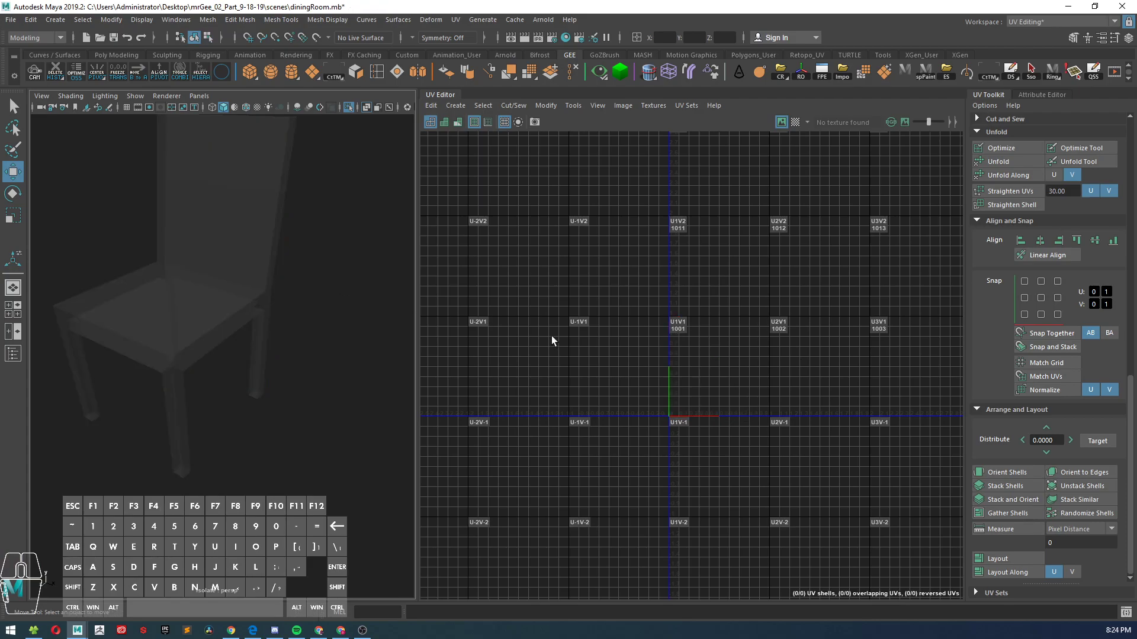